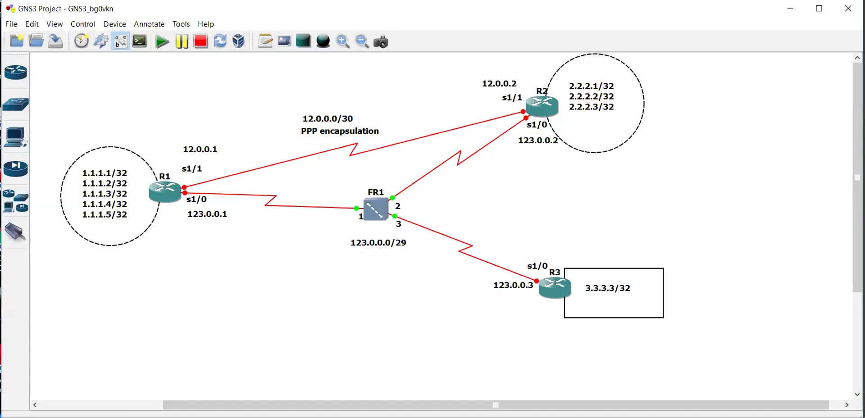
Switch to the CCNP ROUTE book in Adobe Reader and examine the serial interface's default bandwidth and delay in Table 3-2
key(alt+Tab)
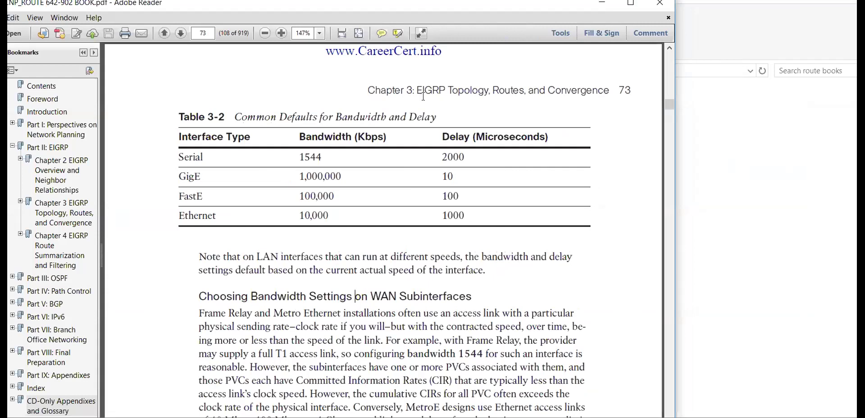
drag(365, 91, 441, 90)
click(345, 110)
drag(179, 157, 206, 155)
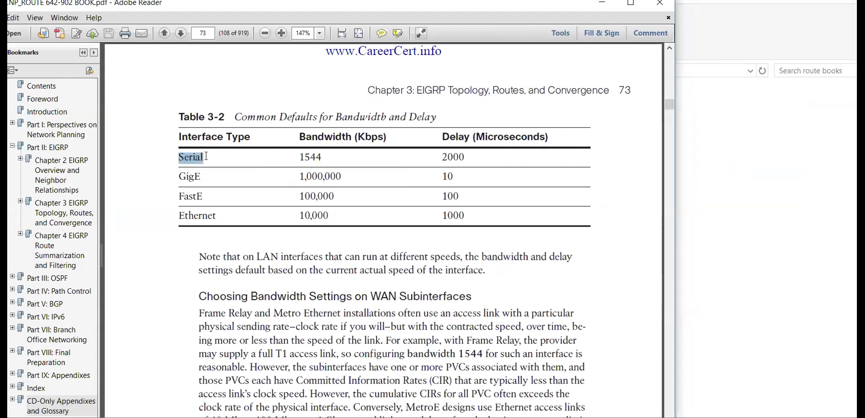
drag(305, 132, 347, 133)
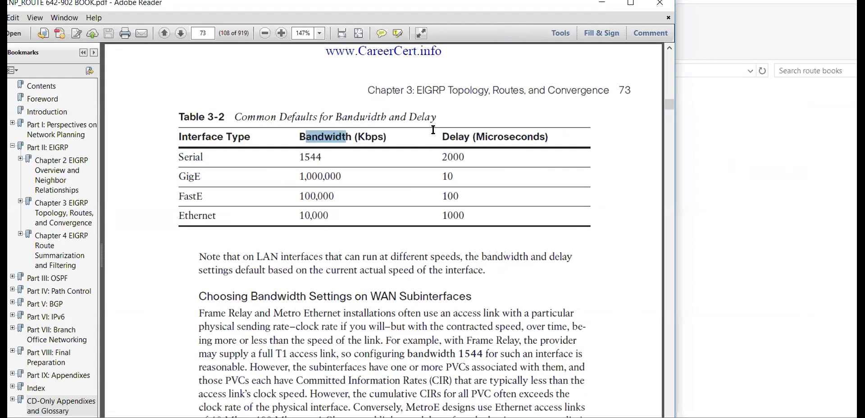
drag(441, 133, 531, 131)
drag(155, 158, 206, 157)
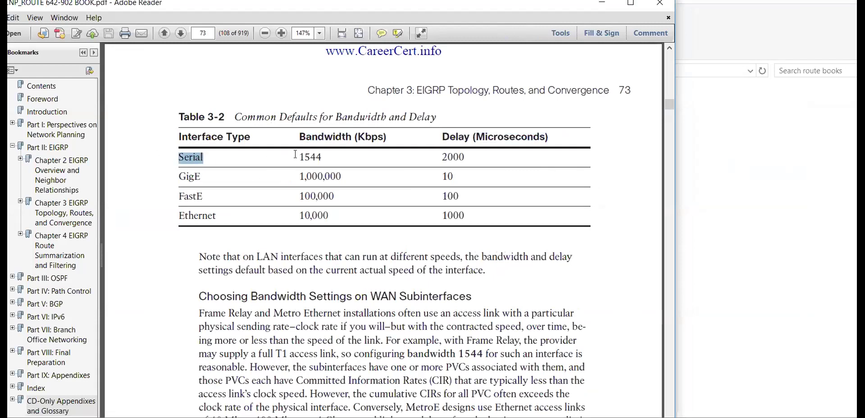
drag(361, 134, 387, 135)
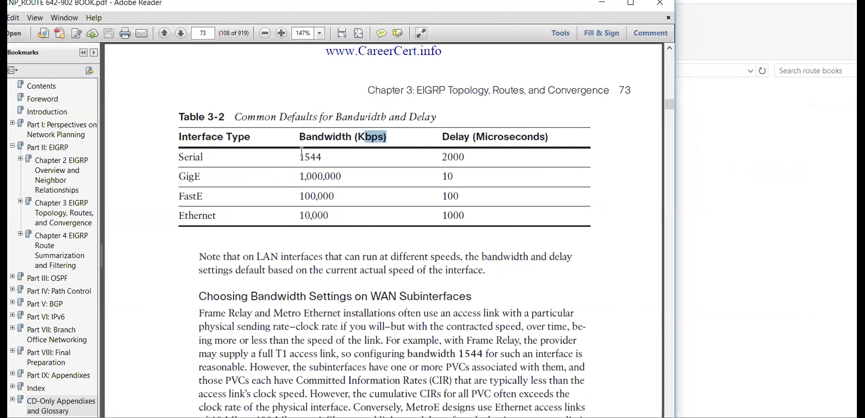
drag(304, 157, 322, 155)
click(344, 159)
drag(304, 157, 333, 156)
click(322, 155)
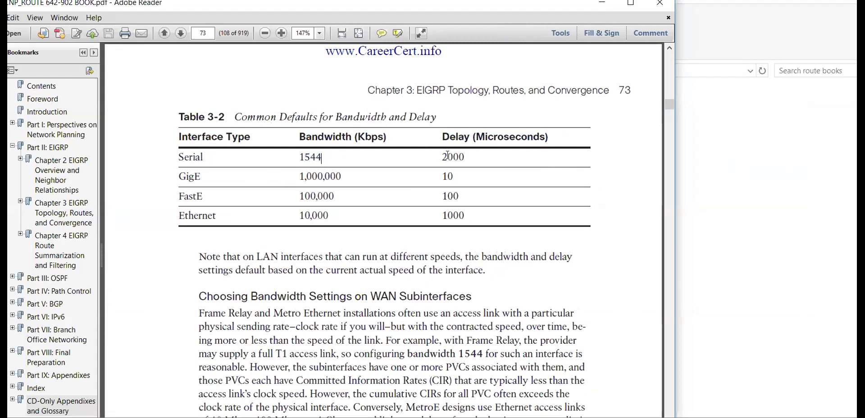
drag(441, 157, 468, 156)
Examine the default bandwidth and delay of the GigE, FastE and Ethernet interfaces in Table 3-2
drag(347, 176, 293, 177)
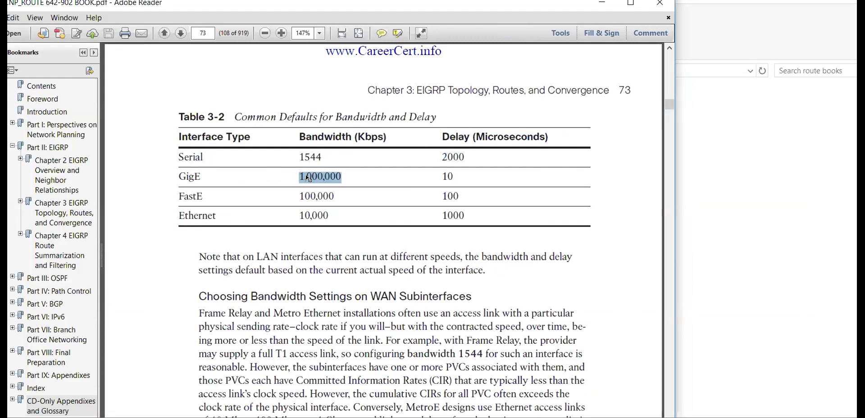
click(305, 176)
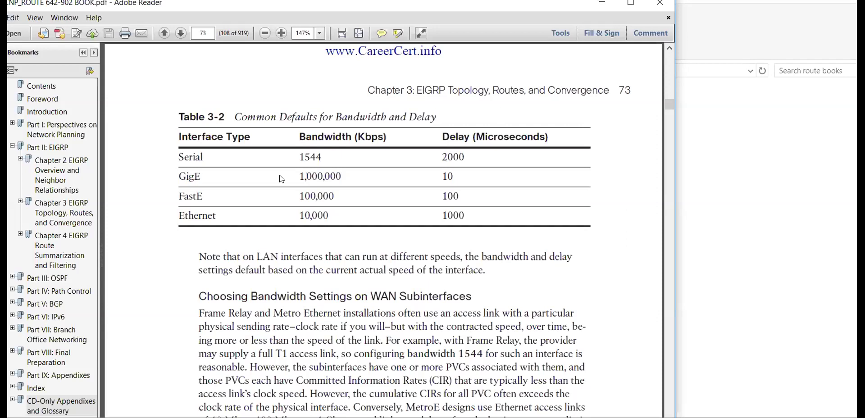
drag(179, 194, 334, 198)
drag(174, 215, 345, 215)
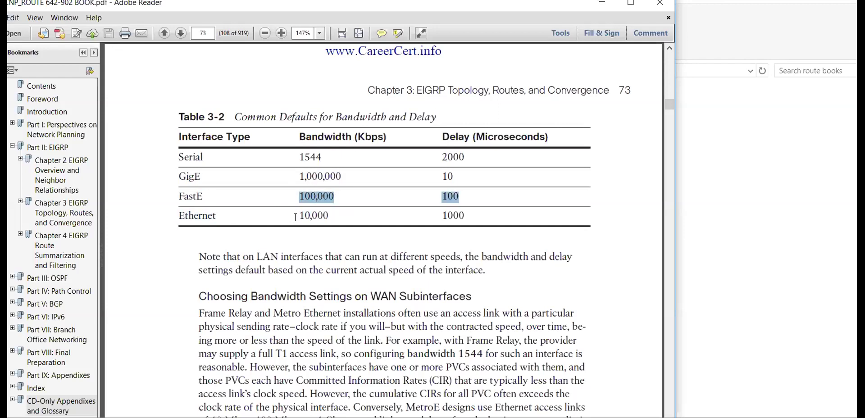
drag(296, 217, 337, 218)
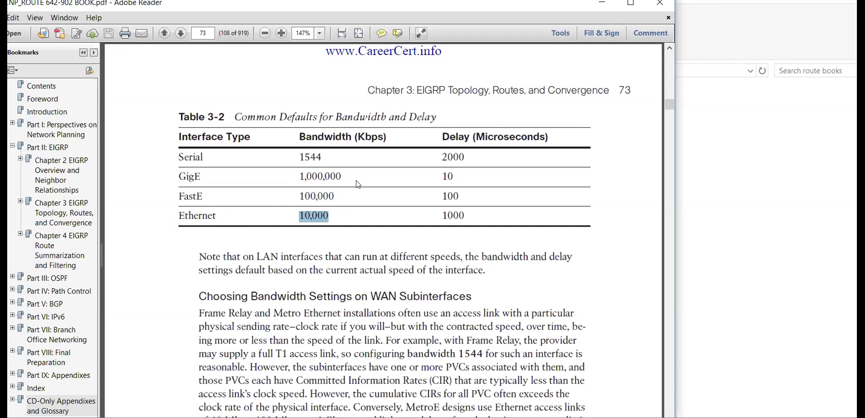
click(443, 174)
drag(443, 174, 352, 199)
click(385, 204)
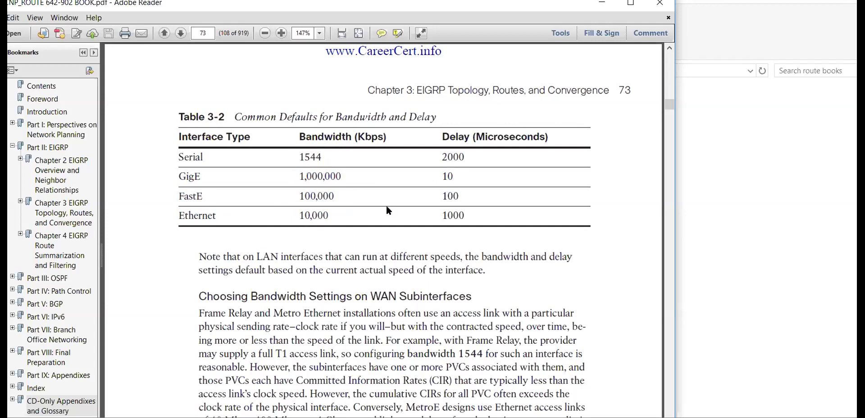
Browse the EIGRP chapter for the Offset Lists section on page 76
click(666, 276)
click(666, 274)
click(665, 274)
click(666, 275)
click(666, 275)
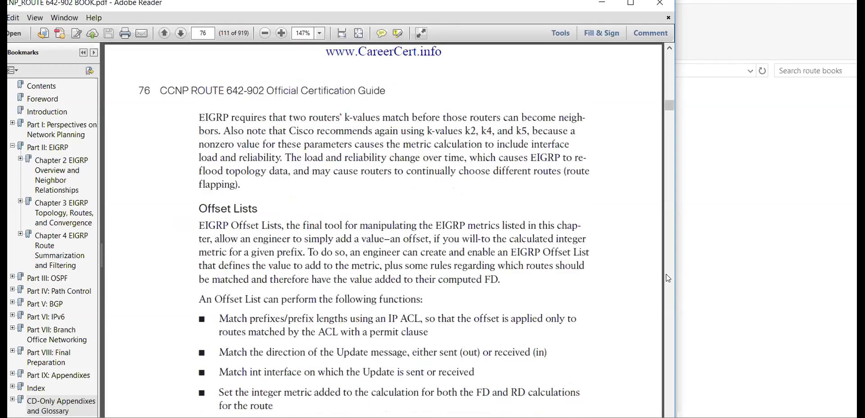
drag(666, 103, 668, 96)
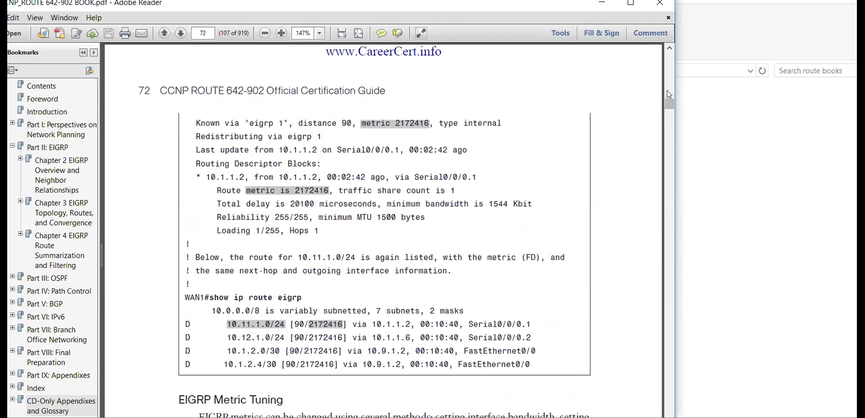
click(668, 94)
click(668, 94)
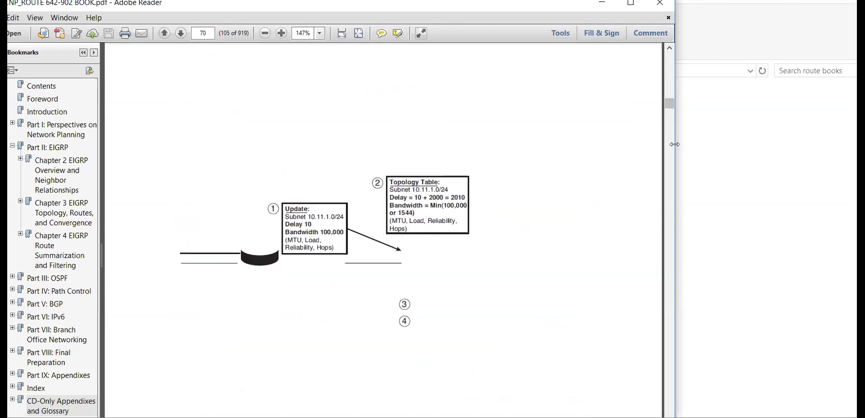
click(668, 169)
click(668, 170)
click(668, 170)
click(669, 170)
click(668, 170)
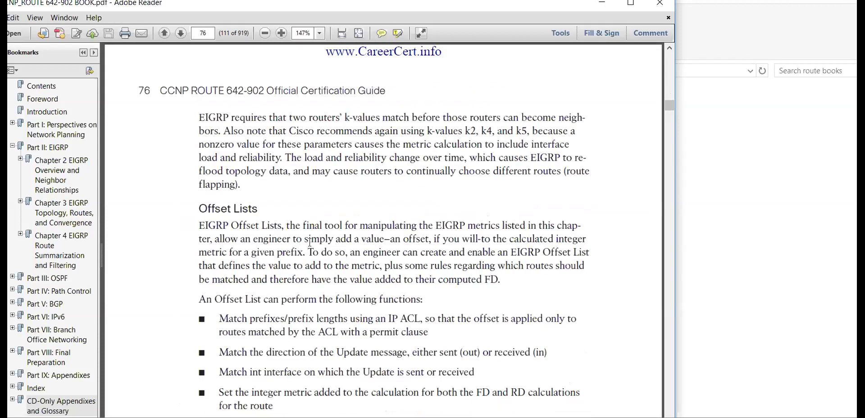
Read the Offset Lists heading and its introductory paragraph on manipulating EIGRP metrics
drag(194, 200, 253, 202)
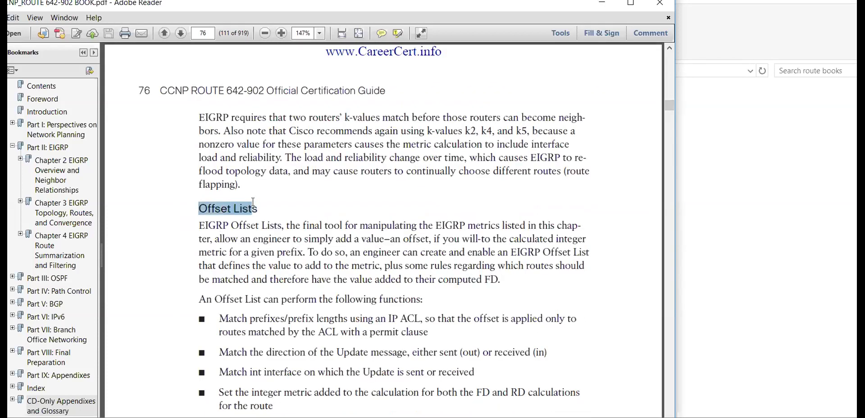
drag(199, 224, 495, 223)
click(362, 201)
click(405, 196)
click(277, 253)
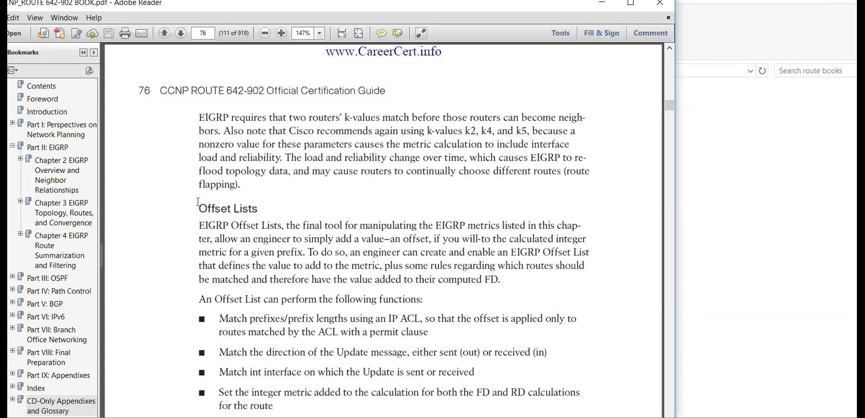
drag(199, 208, 258, 208)
click(402, 247)
Examine the offset-list configuration in Example 3-5 and the composite metric in its topology output on page 77
click(667, 306)
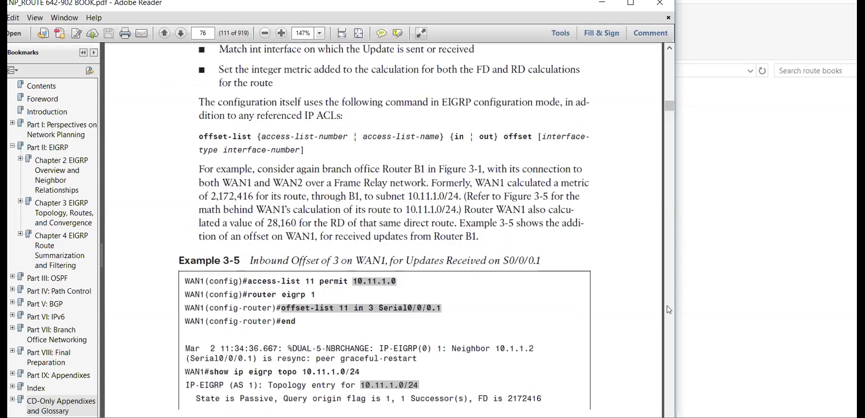
drag(245, 281, 437, 309)
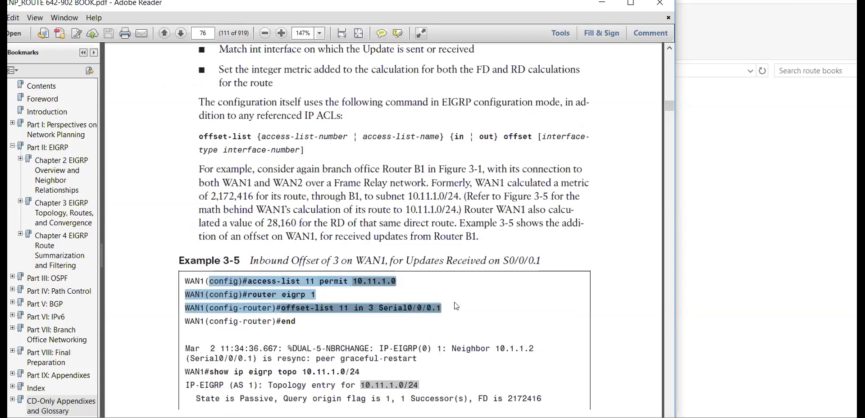
scroll(665, 343, down, 3)
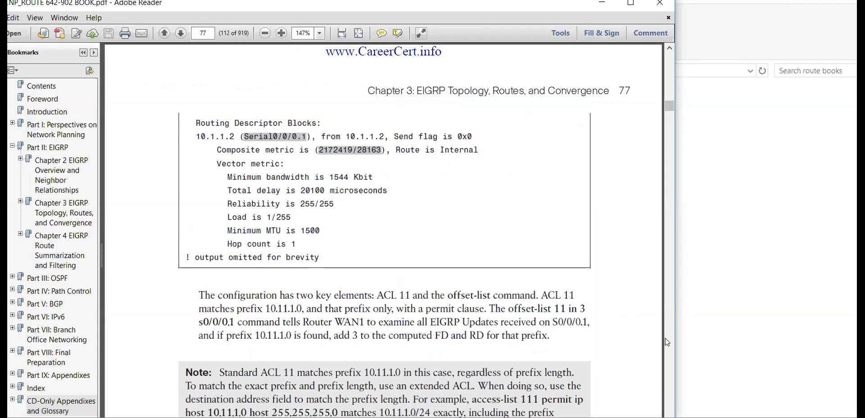
drag(315, 148, 379, 147)
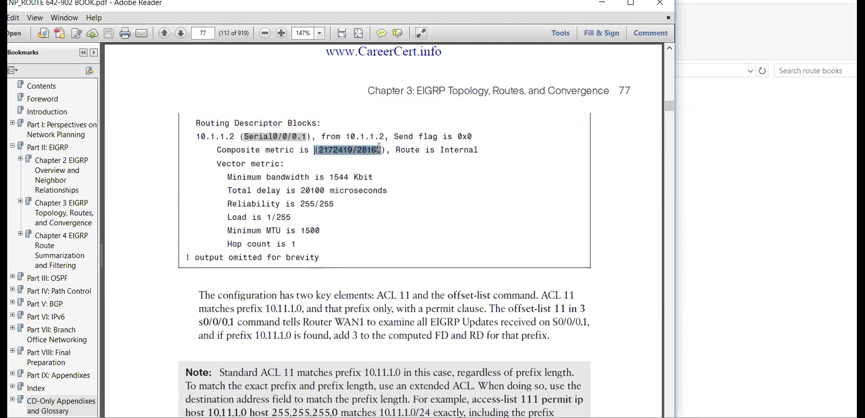
click(336, 154)
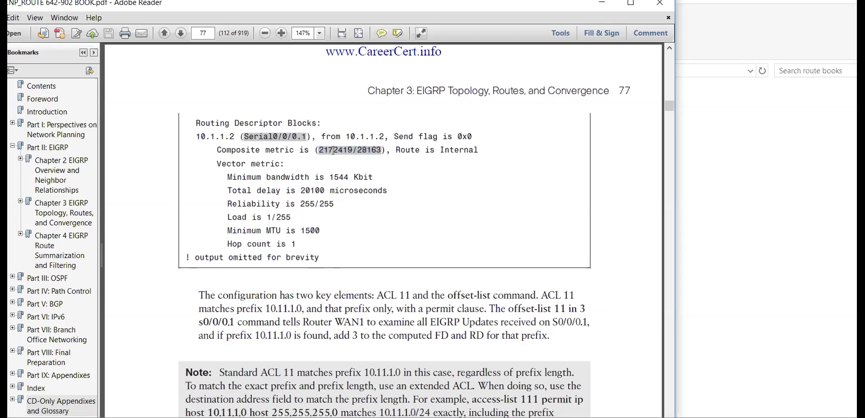
double_click(342, 145)
click(338, 175)
double_click(351, 150)
scroll(665, 337, down, 5)
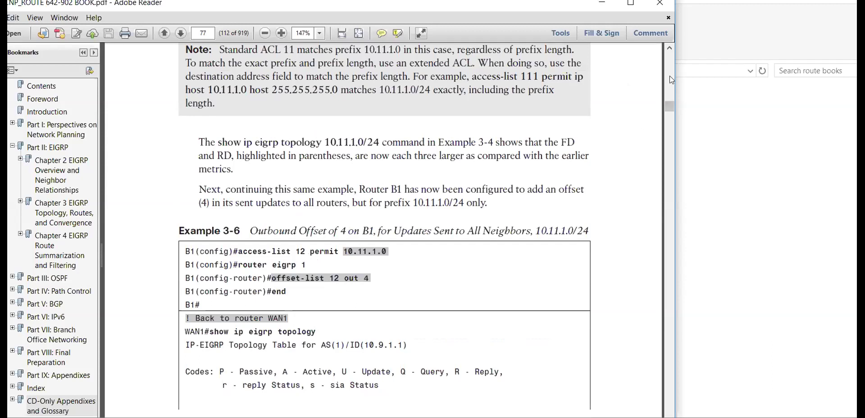
scroll(669, 76, up, 5)
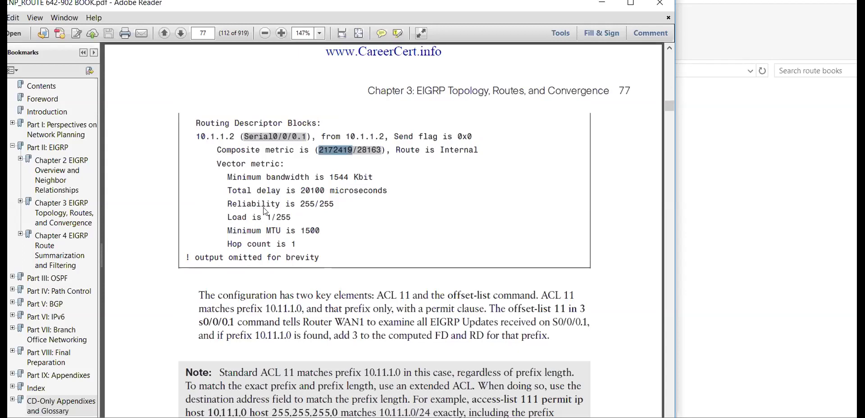
Switch to R1's console in GNS3 and assign 12.0.0.1 255.255.255.252 to interface s1/1
key(alt+Tab)
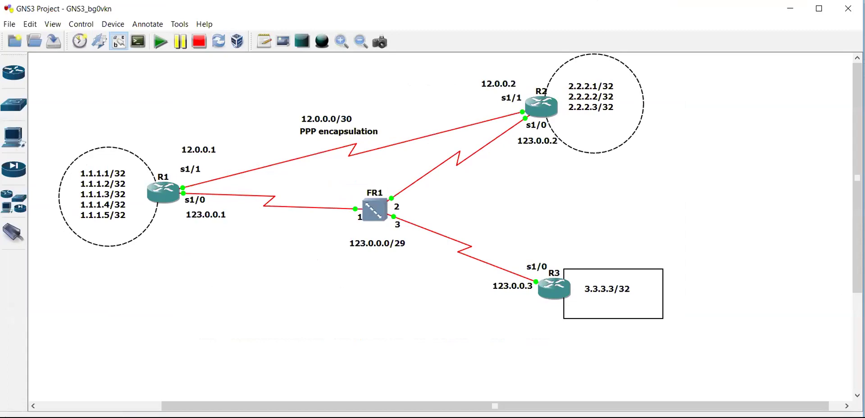
key(alt+Tab)
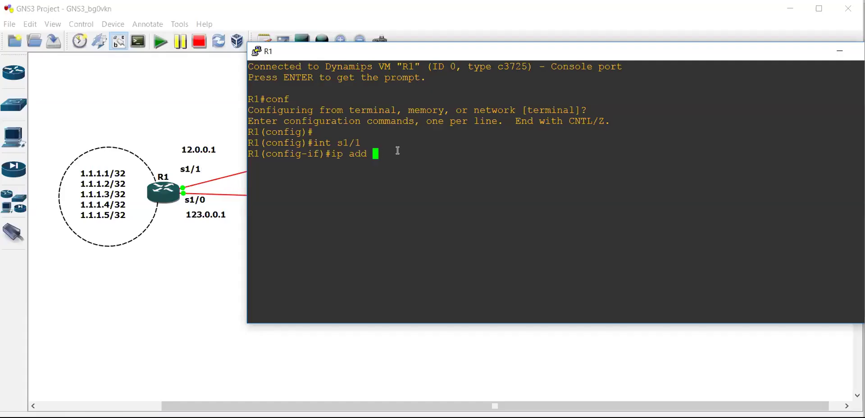
text(12.0.0.1 255.255.255.252)
key(Return)
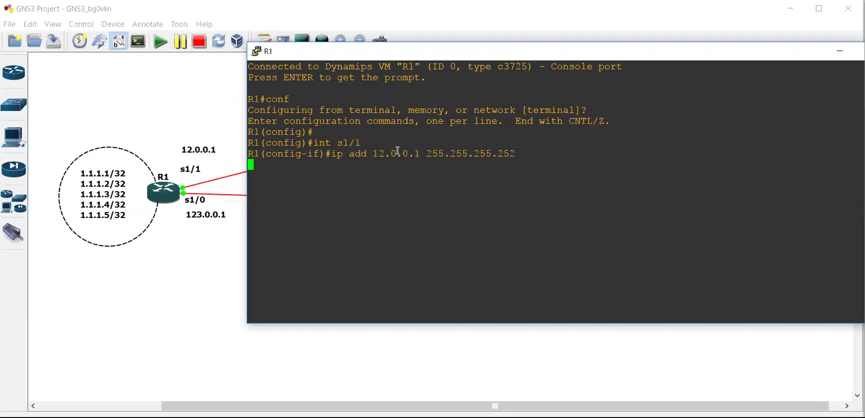
Set PPP encapsulation on R1's s1/1, enable the interface and return to global configuration mode
text(enca)
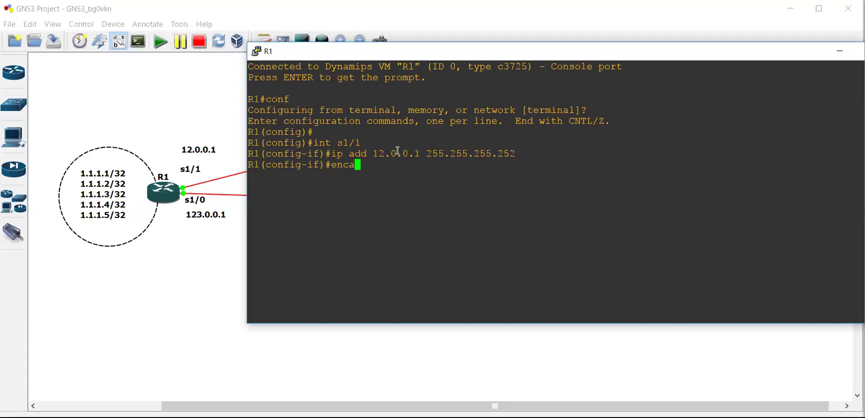
key(Tab)
text(ppp)
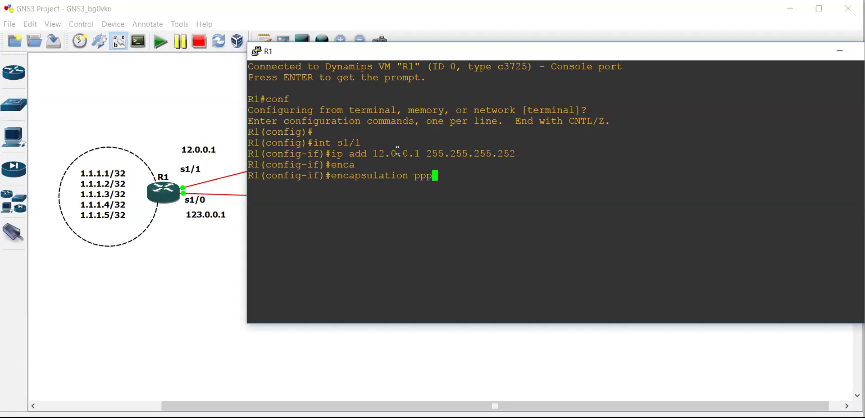
key(Return)
text(no shut)
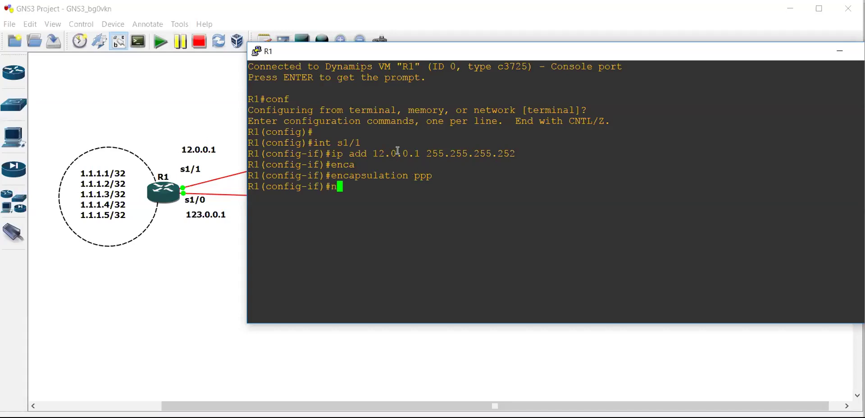
key(Return)
text(ex)
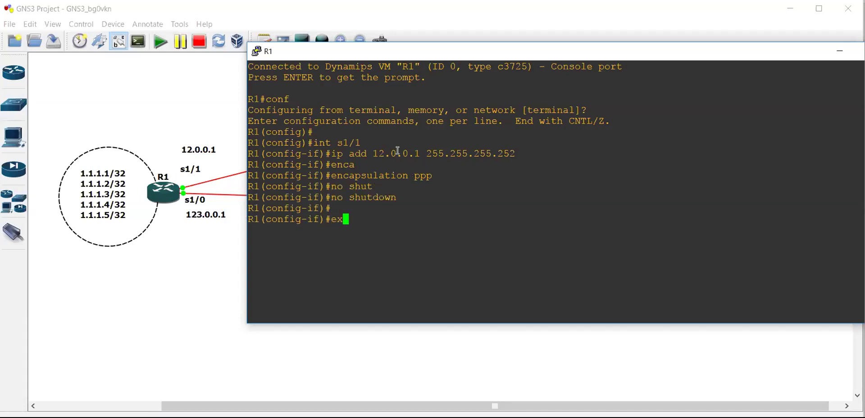
key(Return)
key(Return)
Enter R1's interface s1/0 and assign it the address 123.0.0.1 255.255.255.248
text(int s1/0)
key(Return)
text(ip add )
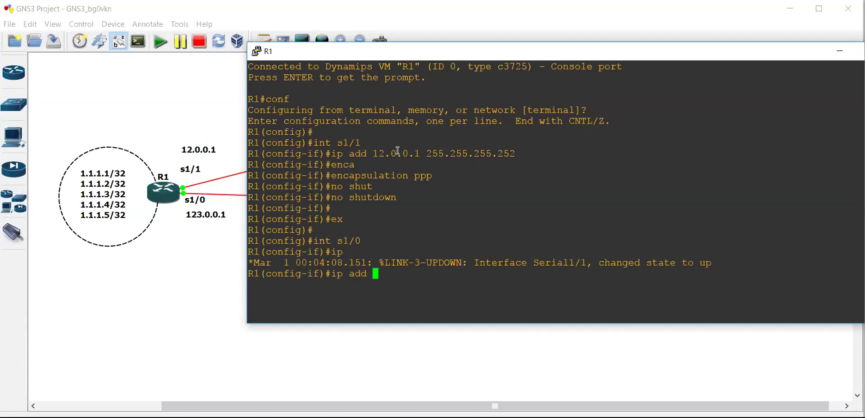
text(123.0.0.1 255.255.255.24)
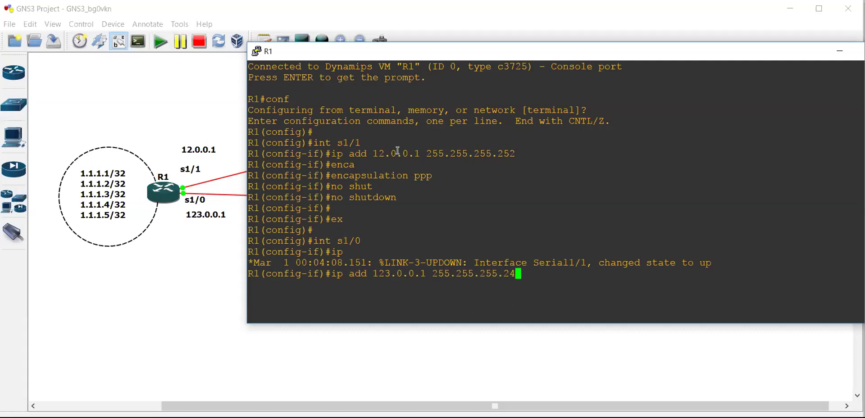
text(8)
key(Return)
Set frame-relay encapsulation on R1's interface s1/0
text(enca)
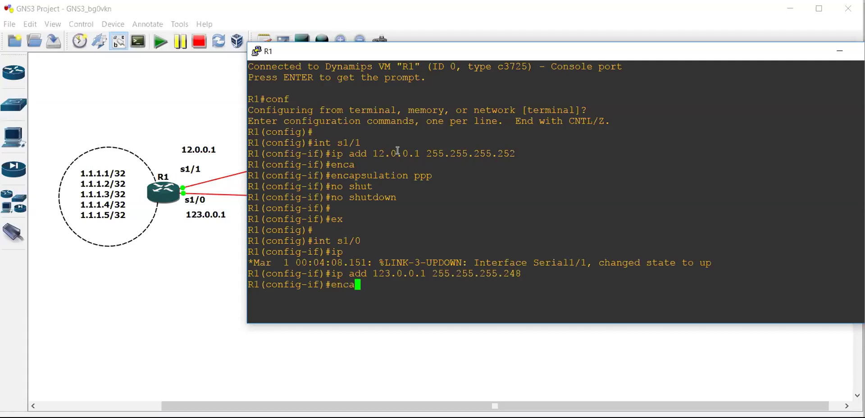
key(Tab)
text(fra)
key(Tab)
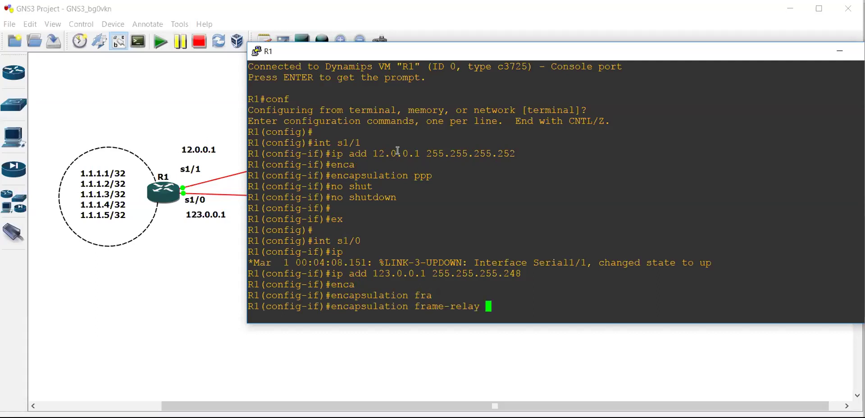
key(Return)
Disable frame-relay inverse ARP on R1's interface s1/0
text(no )
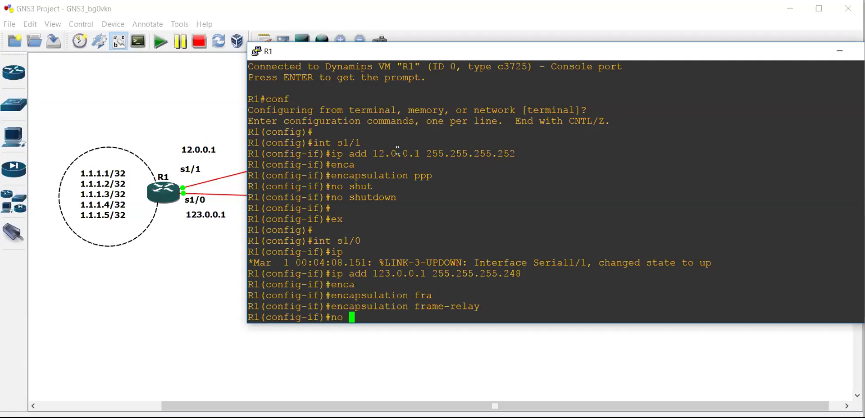
text(fram)
key(Tab)
text(inv)
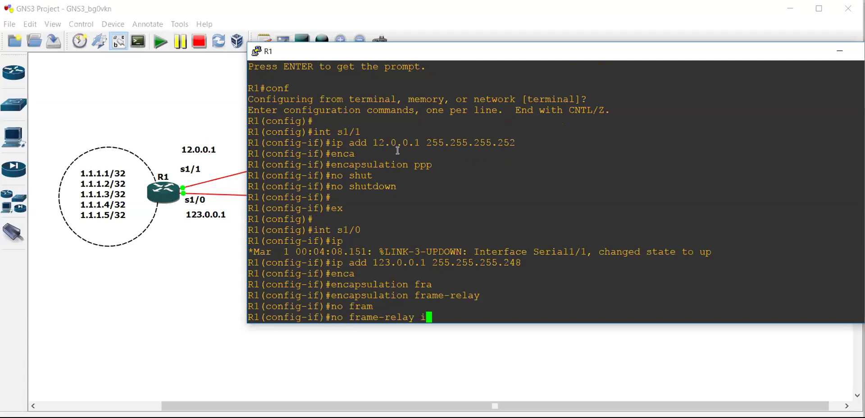
key(Tab)
key(Return)
key(Return)
Add a frame-relay map on R1's s1/0 for IP 123.0.0.2 using DLCI 102 with broadcast
text(fram)
key(Tab)
text(m)
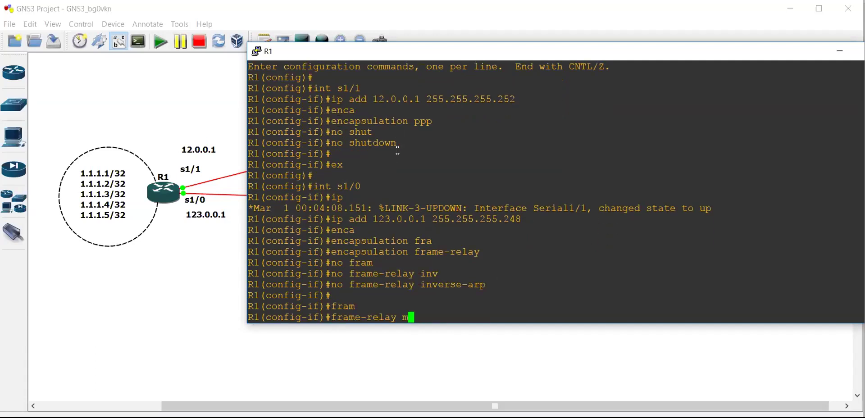
text(ap ip 123.0.0.2 102 br)
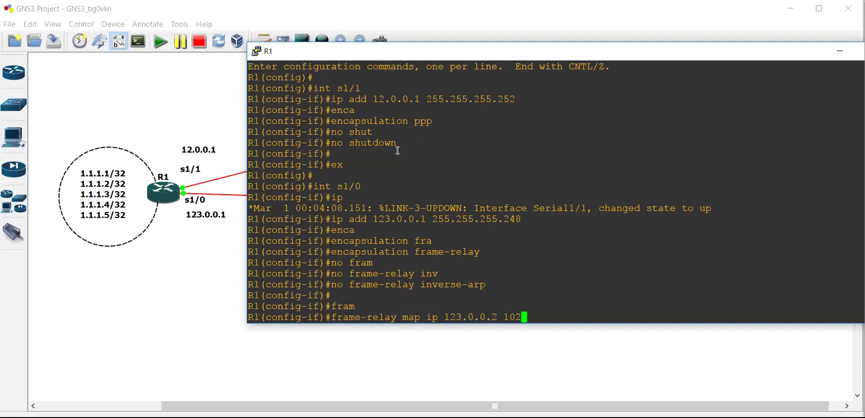
key(Tab)
key(Return)
Add a frame-relay map for IP 123.0.0.3 using DLCI 103 with broadcast on R1's s1/0 and return to global configuration mode
key(Up)
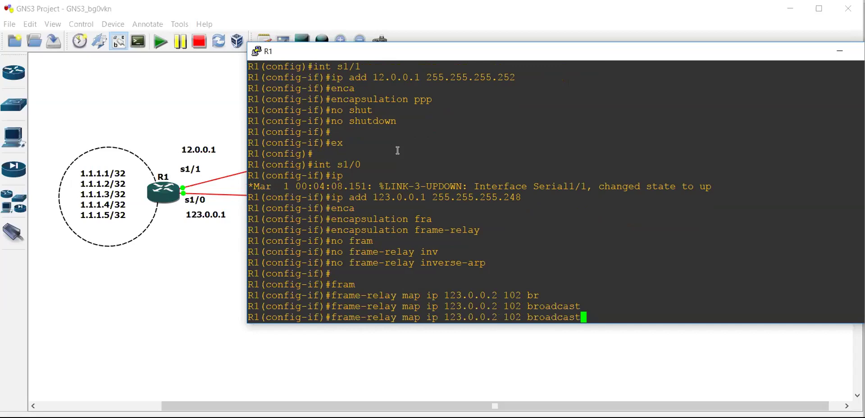
key(Left)
key(Left)
key(Left)
key(Left)
key(Left)
key(Left)
key(Left)
key(Left)
key(Left)
key(Left)
key(Left)
key(Left)
key(BackSpace)
text(3)
key(Right)
key(Right)
key(BackSpace)
text(3)
key(Return)
text(exi)
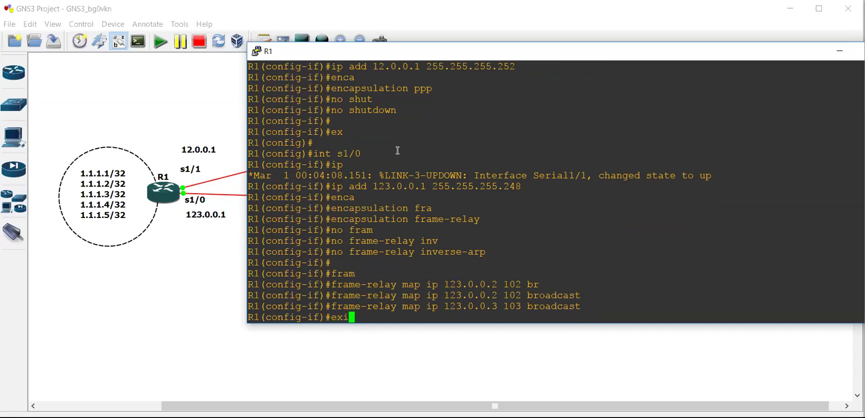
text(t)
key(Return)
key(Return)
Create loopback 1 on R1 with the address 1.1.1.1 255.255.255.255
text(int l1)
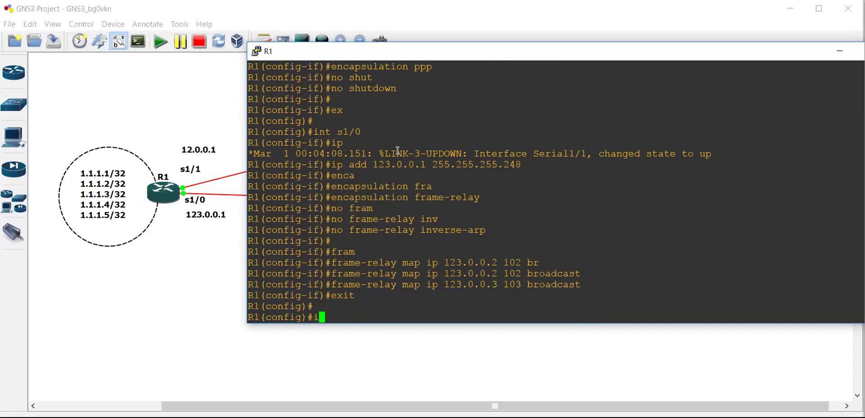
key(Return)
text(ip )
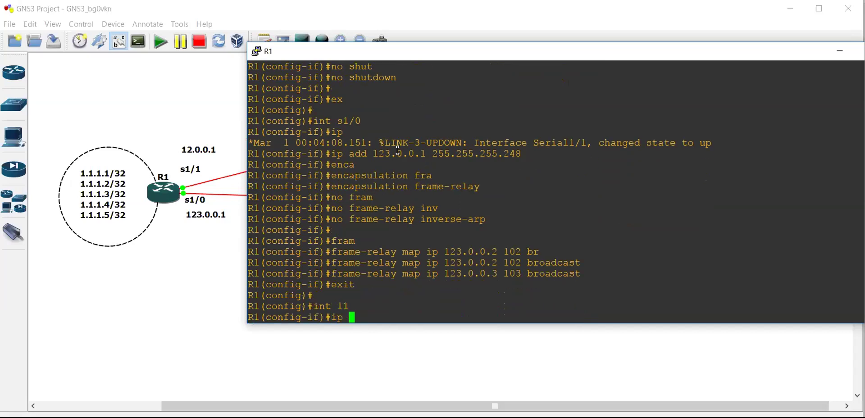
text(add 1.1.1.1)
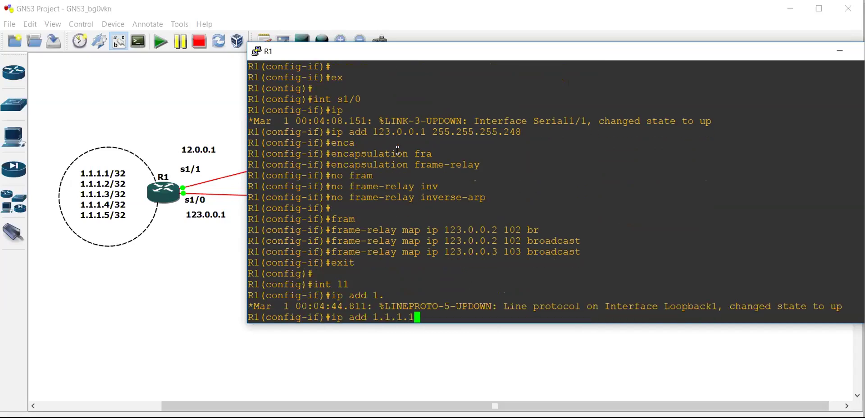
text( 255.255.255.255)
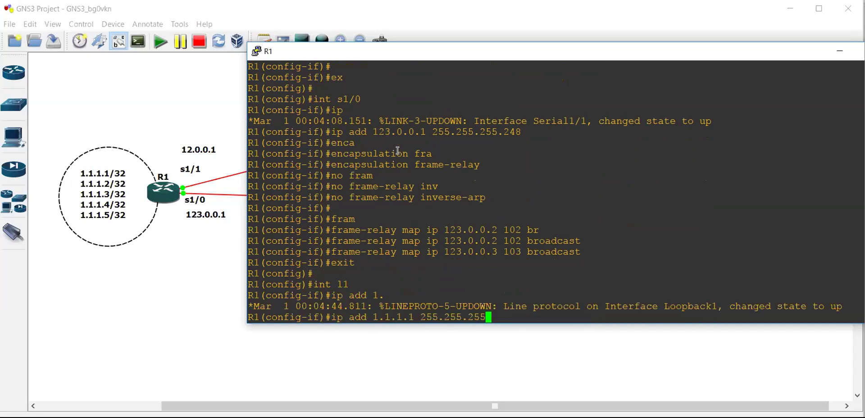
key(Return)
Create loopback 2 on R1 by reusing the earlier loopback interface command
key(Up)
key(Up)
key(Up)
key(BackSpace)
text(2)
key(Return)
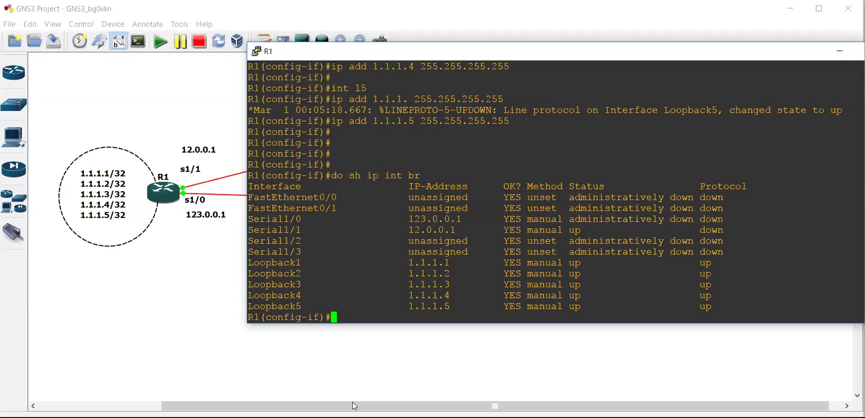
Check the Serial1/0 and Serial1/1 addresses in R1's interface summary and return to the topology
drag(396, 219, 474, 221)
drag(405, 231, 455, 231)
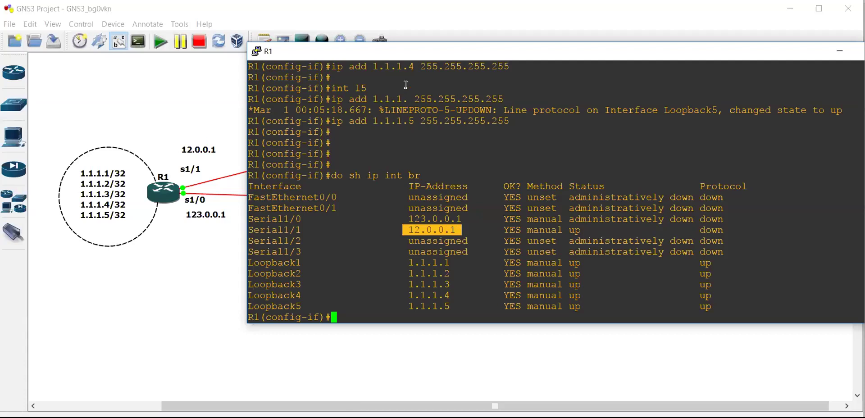
drag(383, 53, 428, 48)
drag(441, 258, 512, 313)
click(456, 346)
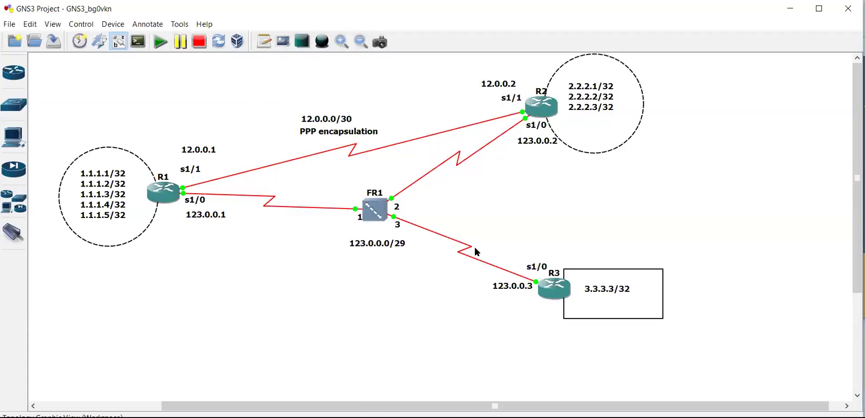
Open R2's console and enter global configuration mode from the terminal
double_click(522, 109)
key(Return)
text(conf)
key(Return)
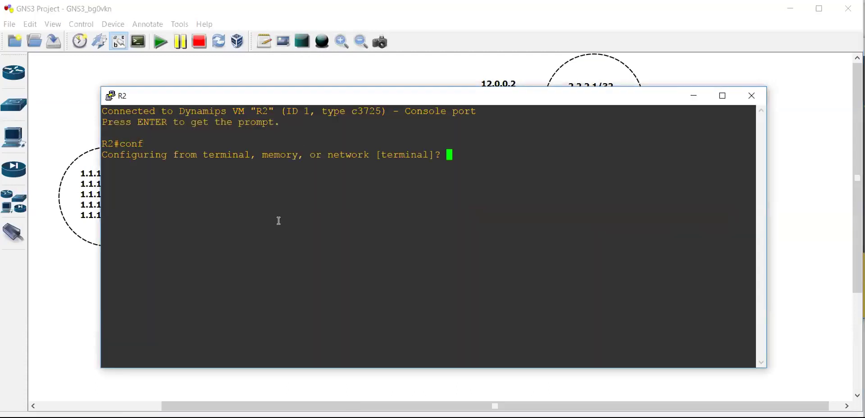
key(Return)
key(Return)
Assign the address 12.0.0.2 255.255.255.252 to R2's interface s1/1
text(int s1/1)
key(Return)
text(ip add 12.0.0.2 255.255.255.252)
key(Return)
Set PPP encapsulation on R2's s1/1, enable the interface and return to global configuration mode
text(en)
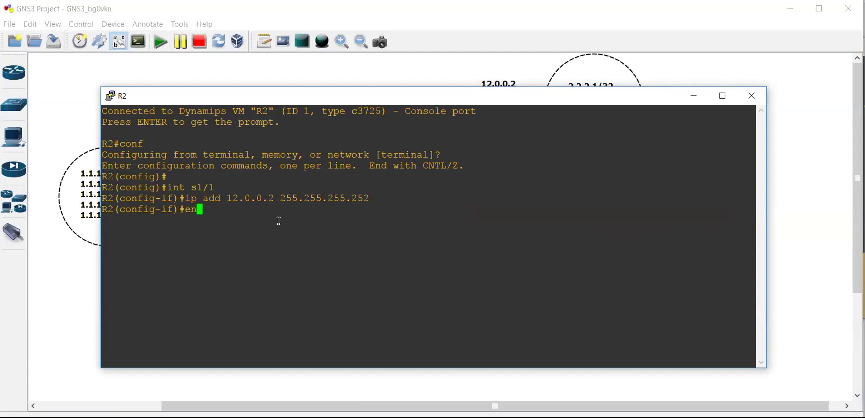
text(ca)
key(Tab)
text(ppp)
key(Return)
text(no shut)
key(Tab)
key(Return)
key(Return)
text(ex)
key(Return)
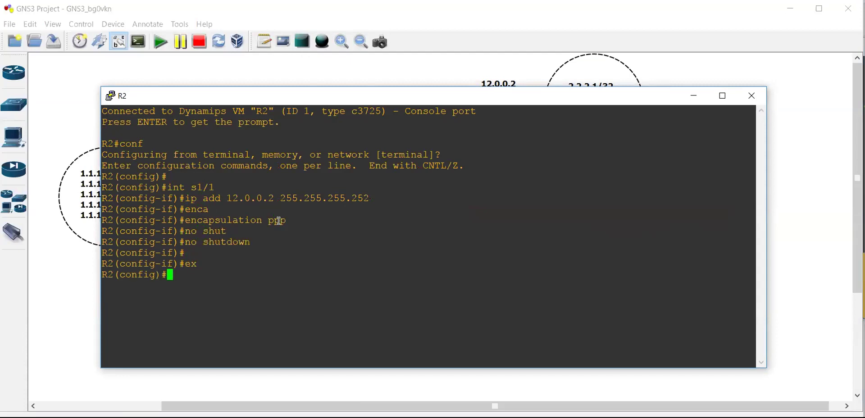
key(Return)
key(Return)
key(Return)
Enter R2's interface s1/0 and assign it the address 123.0.0.2 255.255.255.248
text(int s1/0)
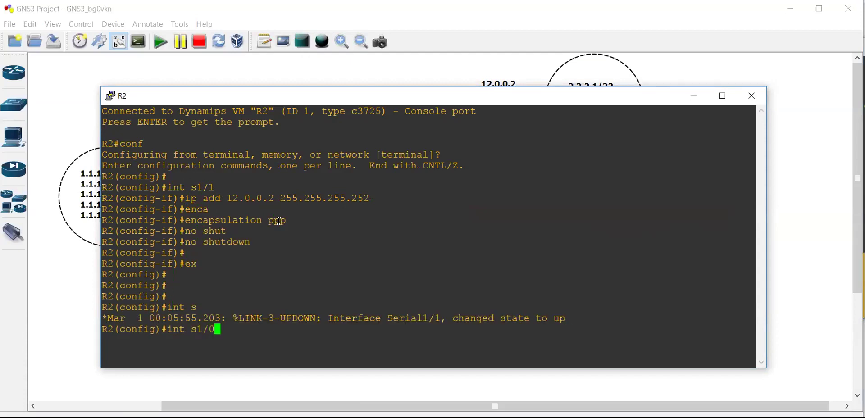
key(Return)
text(ip add )
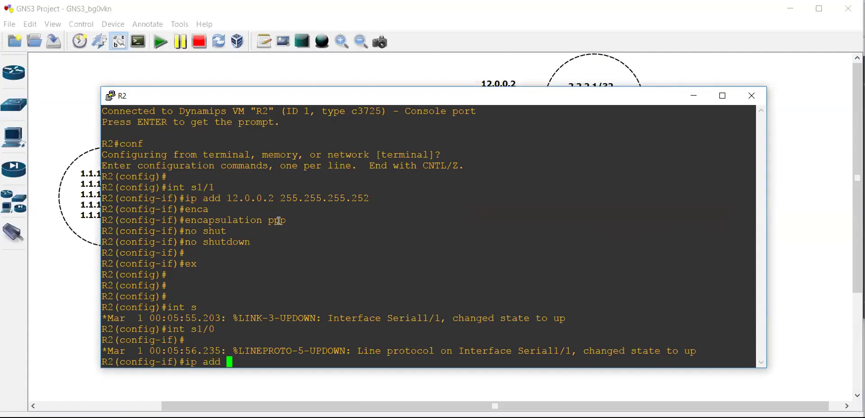
text(123.0.0.2 255.255.255.248)
key(Return)
key(Return)
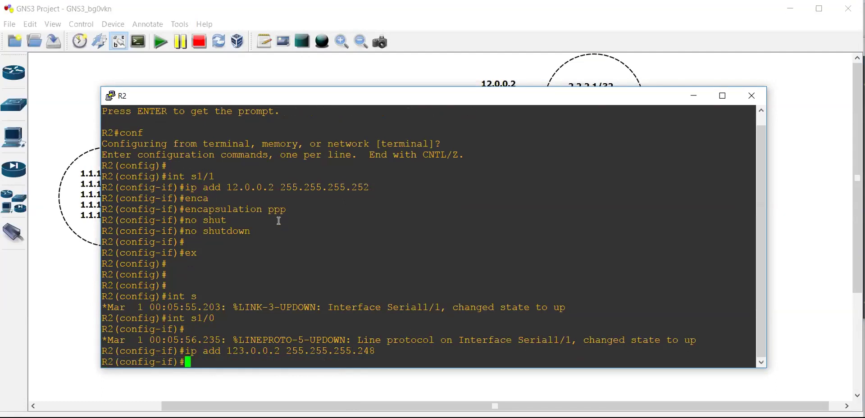
Set frame-relay encapsulation on R2's interface s1/0
text(enca)
key(Tab)
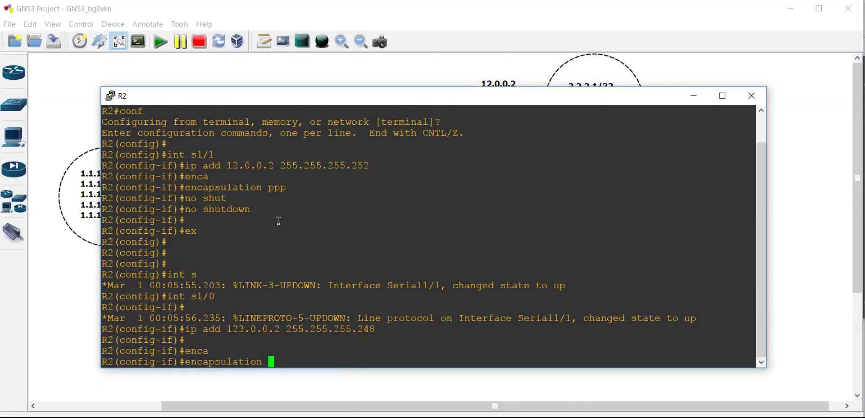
text(frame-relay)
key(Tab)
key(Return)
Disable frame-relay inverse ARP on R2's interface s1/0
text(no fra)
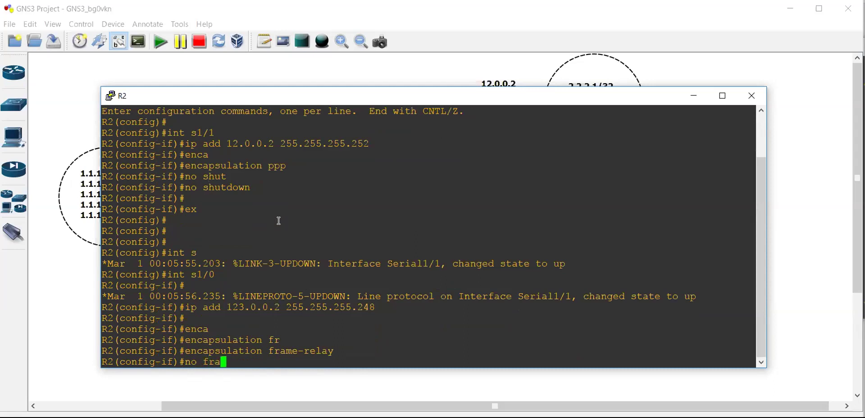
text(me-relay in)
key(Tab)
text(inv)
key(Tab)
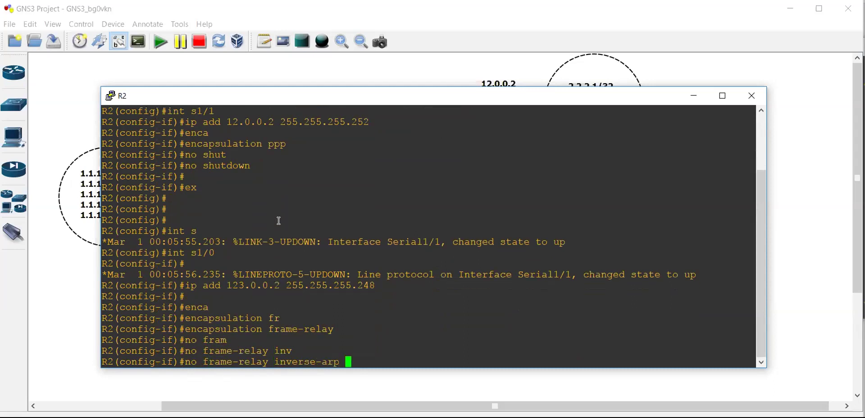
key(Return)
key(Return)
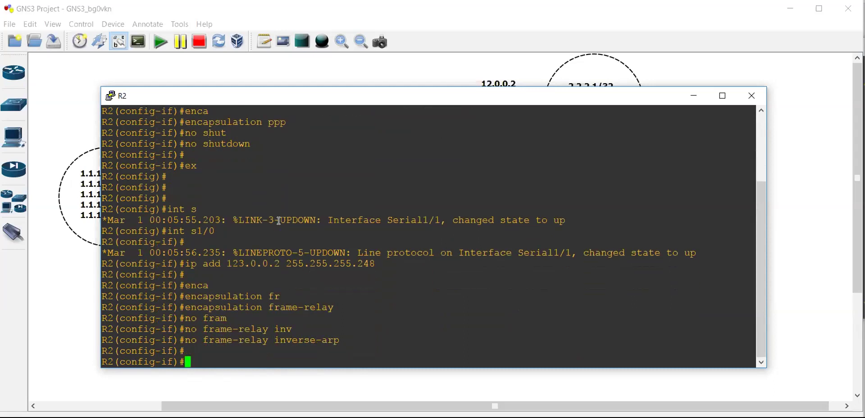
Add a frame-relay map on R2's s1/0 for IP 123.0.0.1 using DLCI 201 with broadcast
text(fram)
key(Tab)
text(map)
key(Tab)
text(ip 123.0.0.1 201 br)
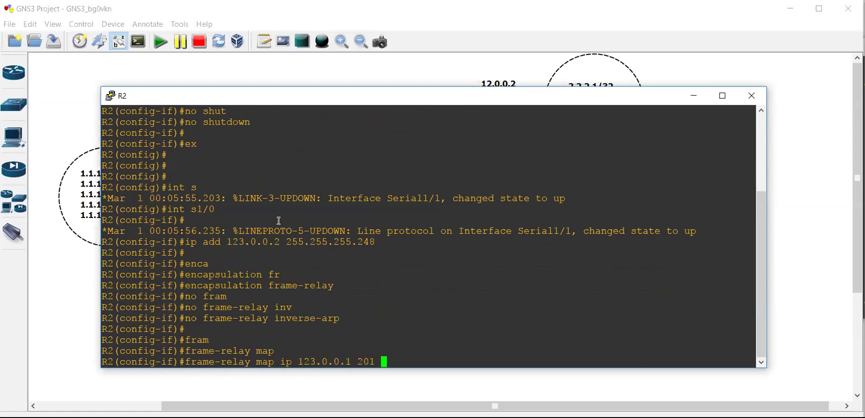
key(Tab)
key(Return)
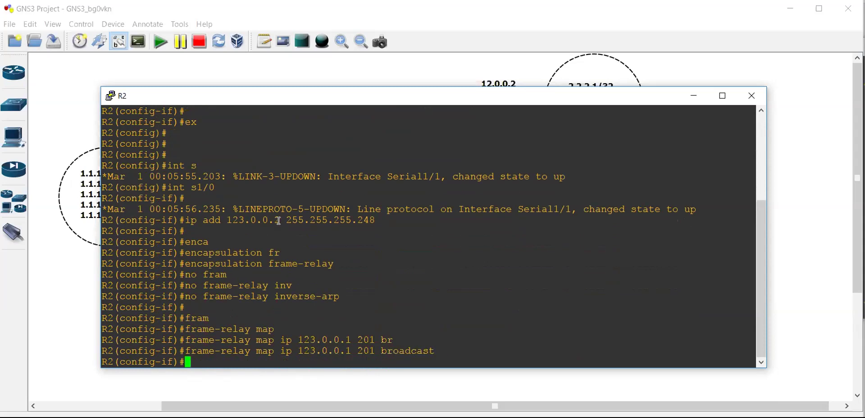
Add a frame-relay map for IP 123.0.0.3 using DLCI 203 with broadcast on R2's s1/0 and return to global configuration mode
text(fram)
key(Tab)
text(ma)
key(Tab)
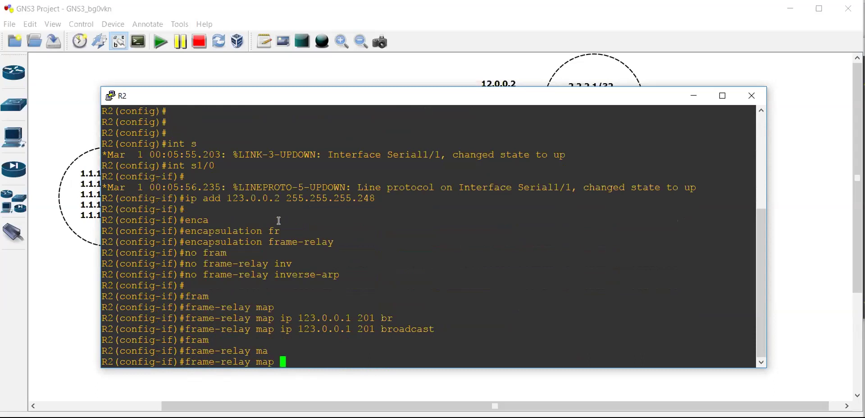
text(ip 123.0.0.3 203 b)
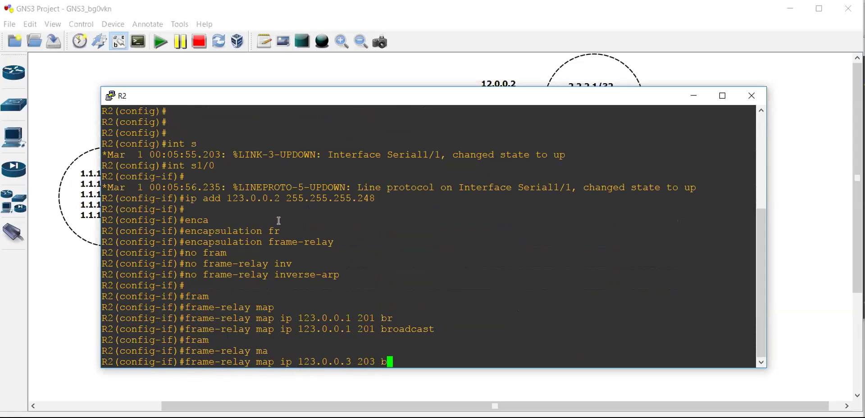
text(r)
key(Tab)
key(Return)
key(Return)
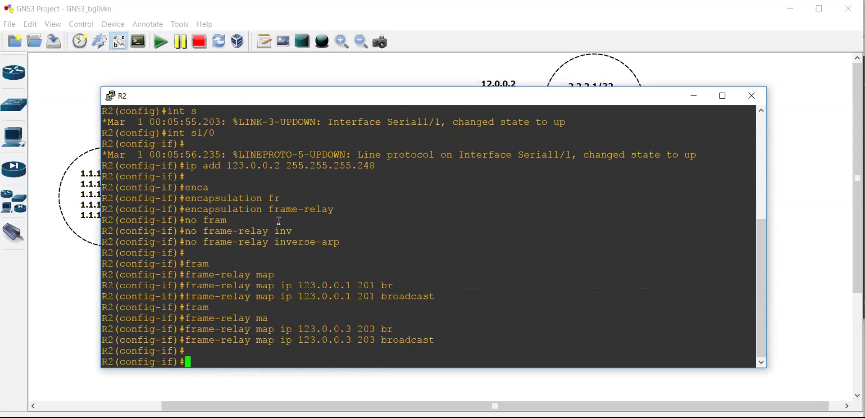
text(ex)
key(Return)
key(Return)
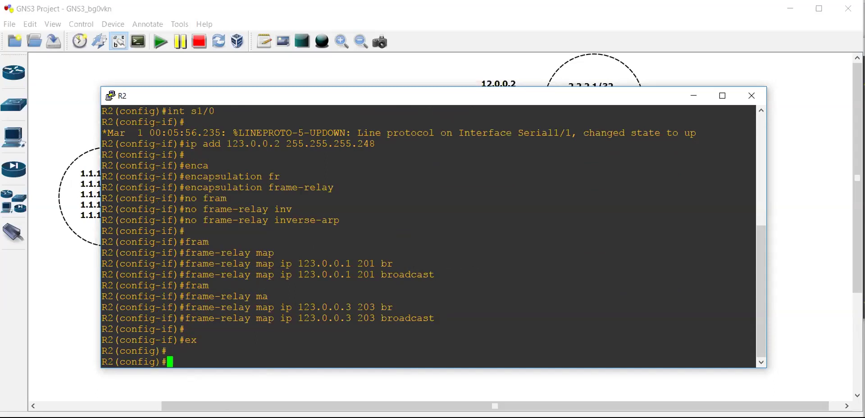
Review the command that disables frame-relay inverse ARP in R2's console output
key(alt+Tab)
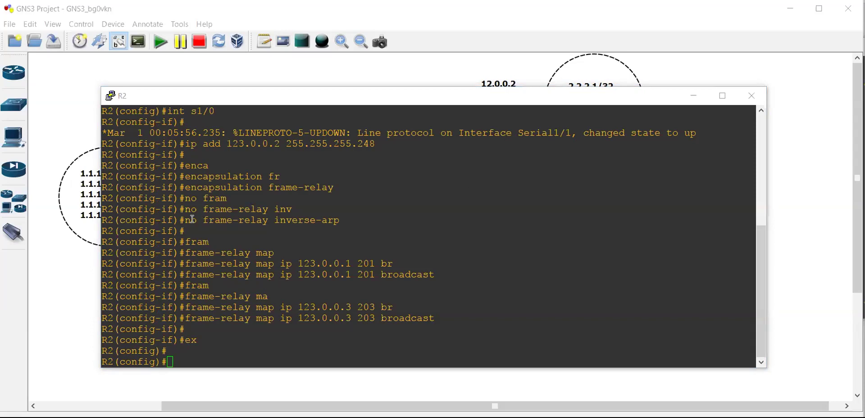
drag(193, 219, 336, 222)
click(309, 308)
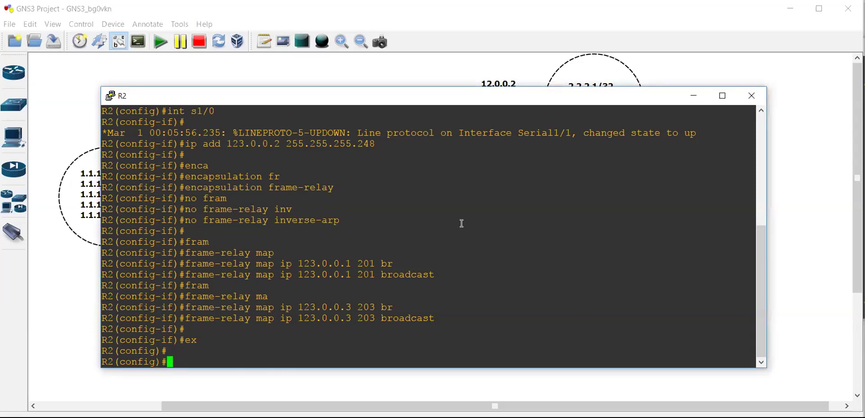
Assign IP address 2.2.2.1 with mask 255.255.255.255 to interface loopback 1 on R2
text(int l1)
key(Return)
text(ip ad)
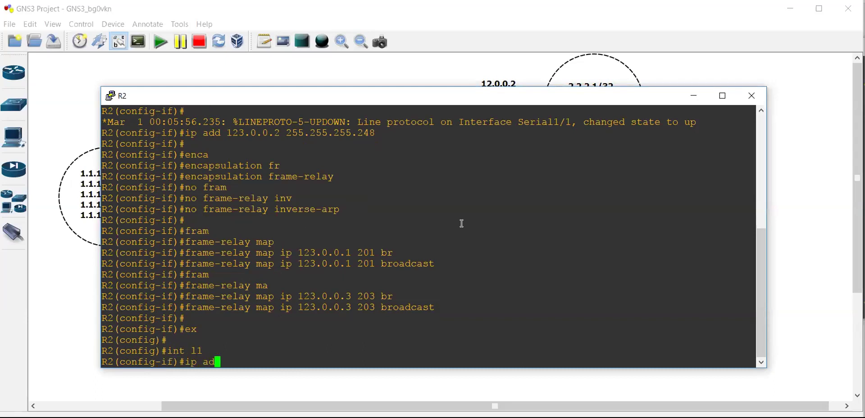
text(d 2.2.2.1 255.255.255.255.255)
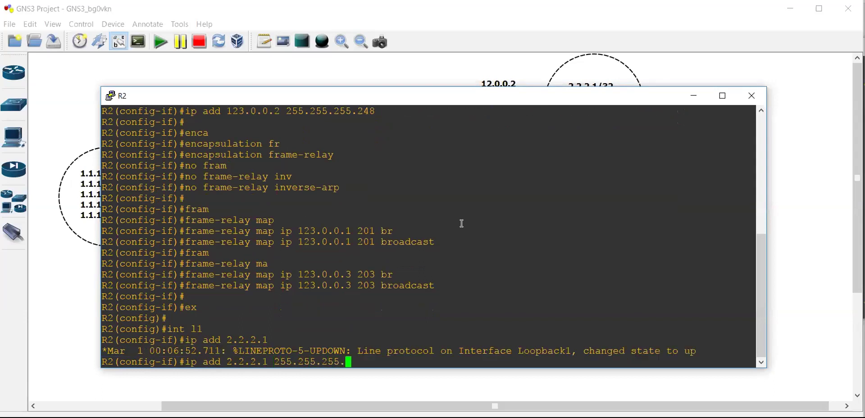
key(Return)
key(Return)
Create interface loopback 2 on R2 with IP address 2.2.2.2 and mask 255.255.255.255
text(int l2)
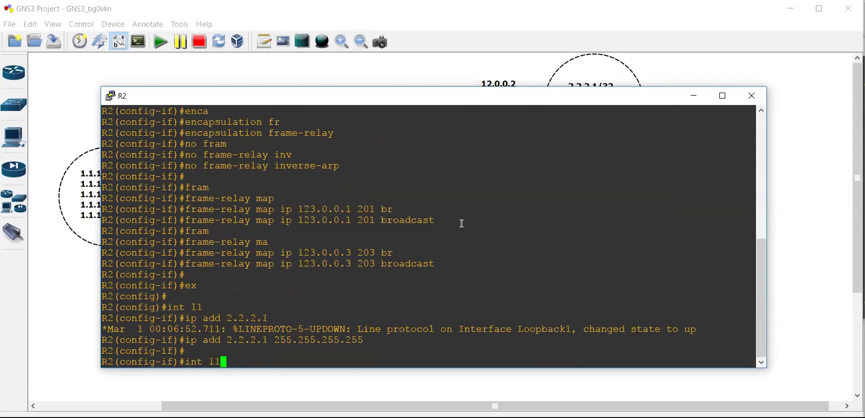
key(Return)
key(Up)
key(Up)
key(Left)
key(Left)
key(Left)
key(Left)
key(Left)
key(Left)
key(Left)
key(Left)
key(Left)
key(Left)
key(Left)
key(Left)
key(Left)
key(Left)
key(Left)
key(Left)
key(BackSpace)
text(2)
key(Return)
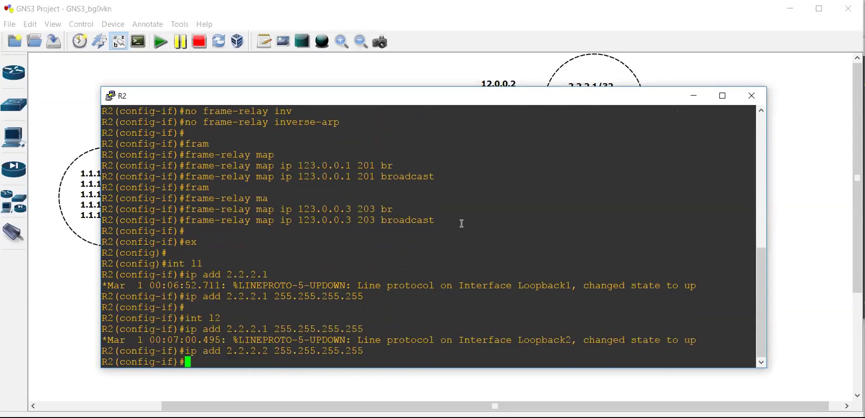
Create interface loopback 3 on R2 with IP address 2.2.2.3 and mask 255.255.255.255
text(int l3)
key(Return)
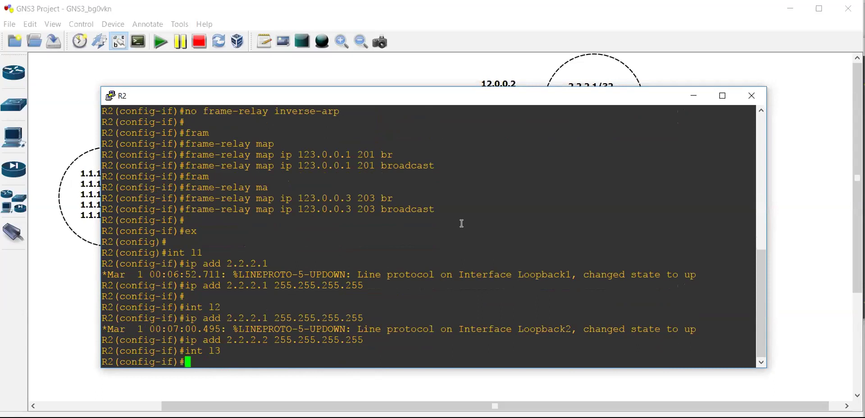
key(Up)
key(Up)
key(Left)
key(Left)
key(Left)
key(Left)
key(Left)
key(Left)
key(Left)
key(Left)
key(Left)
key(Left)
key(Left)
key(Left)
key(Left)
key(Left)
key(Left)
key(Left)
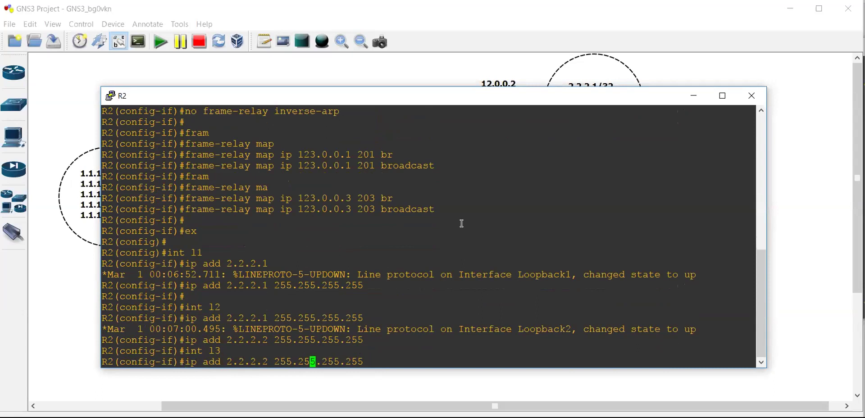
key(BackSpace)
text(3)
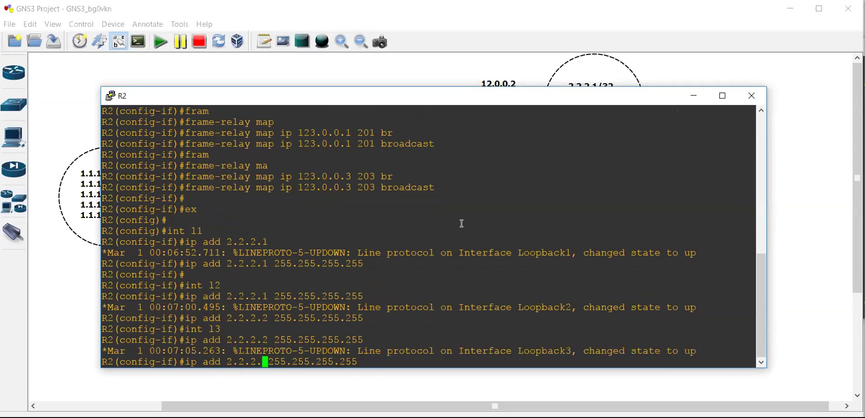
key(Return)
key(Return)
key(Return)
Display the brief IP interface summary on R2
text(do sh )
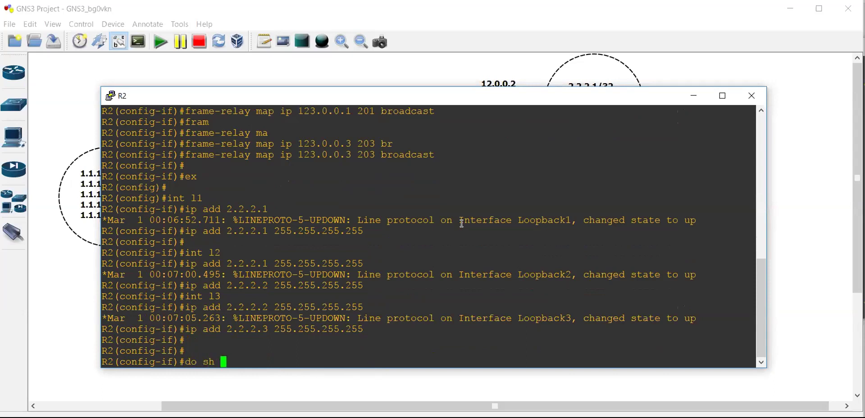
text(ip int br)
key(Return)
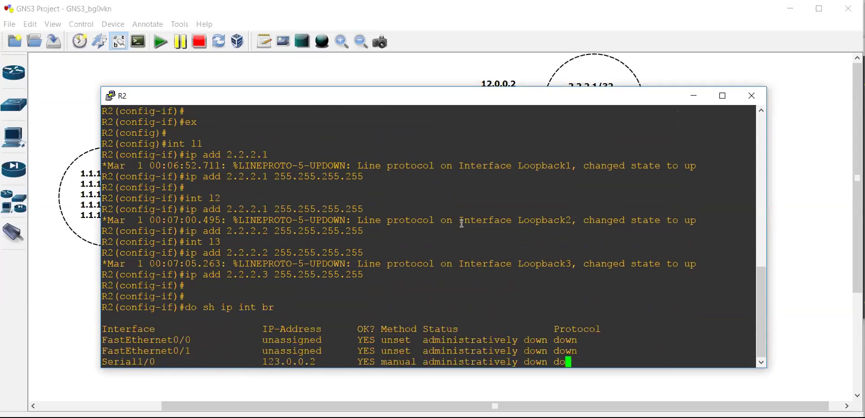
Enter configuration mode in R3's console and assign 123.0.0.3 with mask 255.255.255.248 to interface s1/0
click(812, 276)
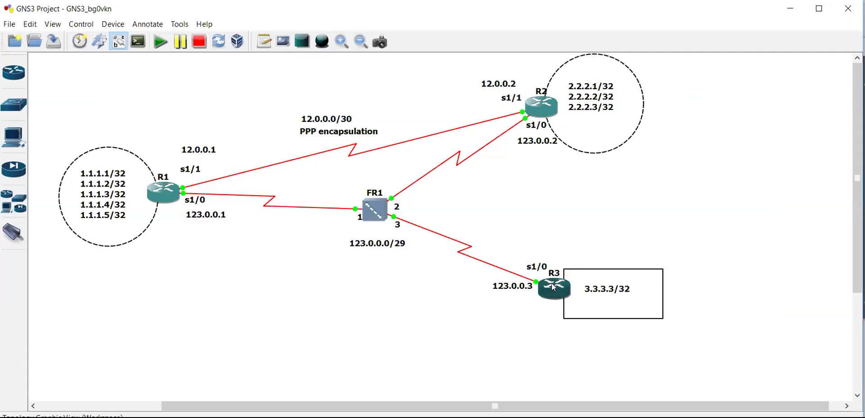
text(conf)
key(Return)
key(Return)
key(Return)
key(Return)
text(int s1/0)
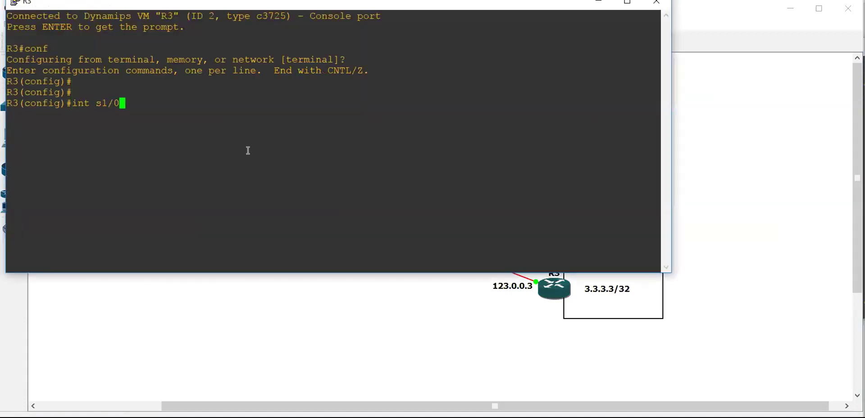
key(Return)
text(ip add)
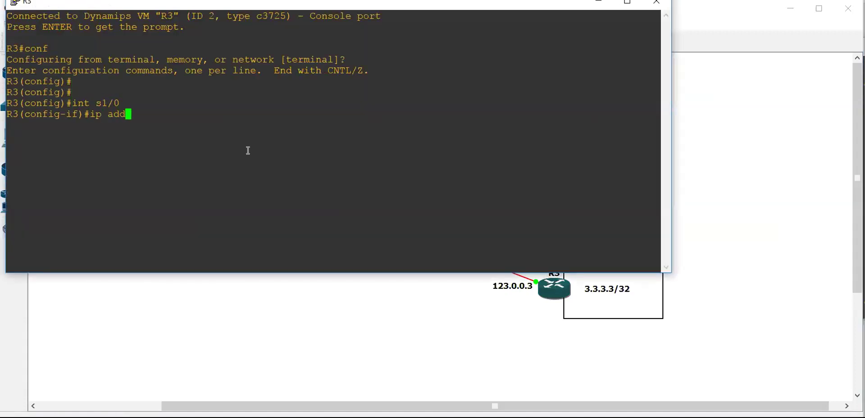
text( 123.0.0.3 255.255.255.248)
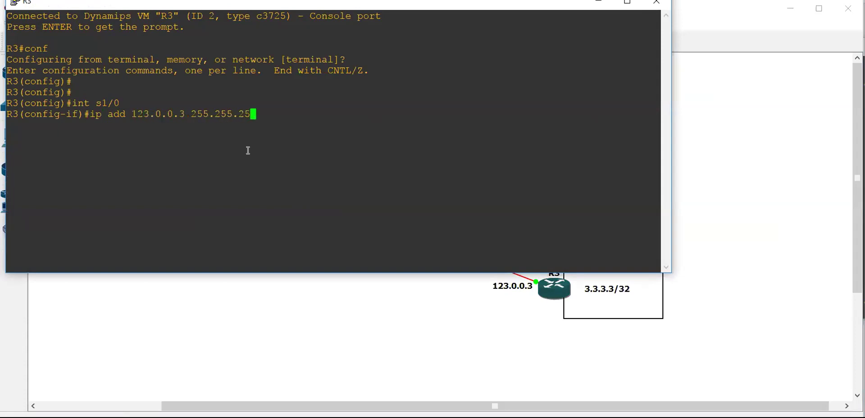
key(Return)
Enable R3's interface s1/0 with the no shutdown command
text(no shu)
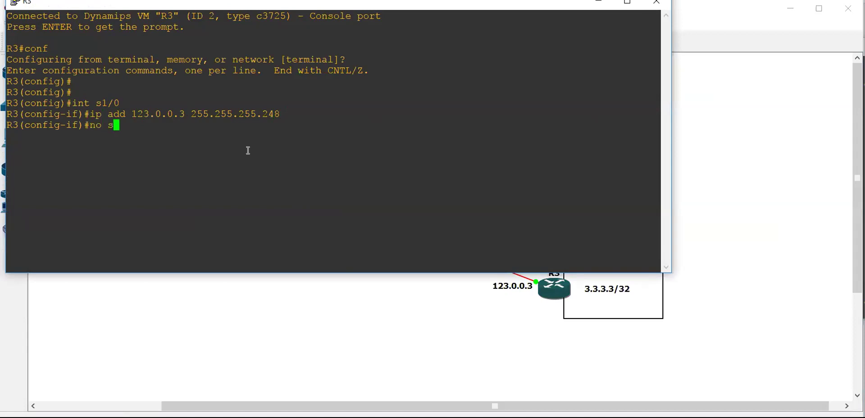
key(Tab)
text(t)
key(Return)
key(Up)
key(BackSpace)
key(Return)
key(Return)
key(Return)
Set frame-relay encapsulation on R3's interface s1/0
text(encapsulation fra)
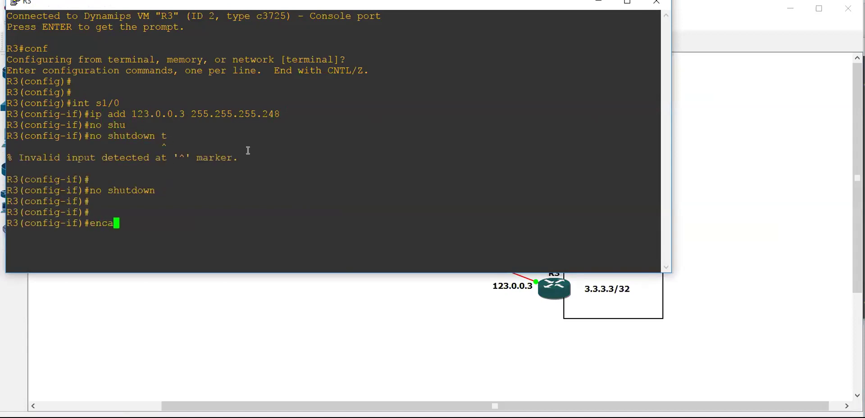
key(Tab)
text(fra)
key(Tab)
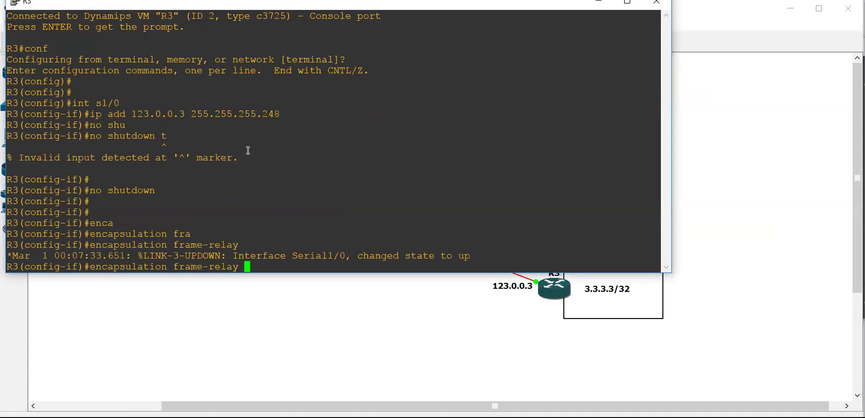
key(Return)
key(Return)
Disable frame-relay inverse ARP on R3's interface s1/0
text(no frame-relay inve)
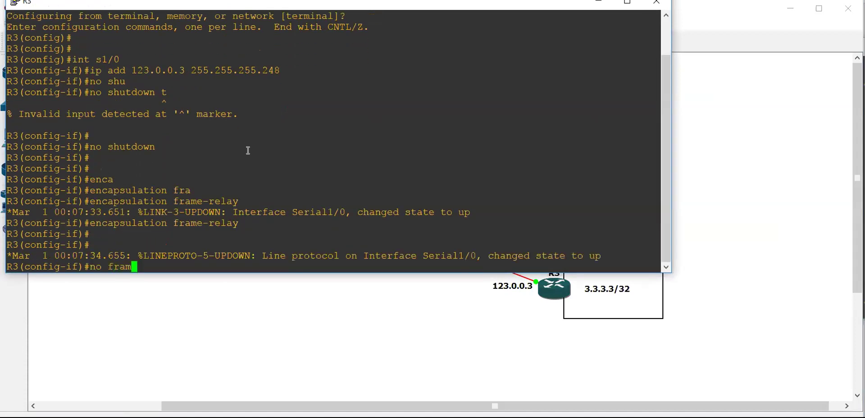
key(Tab)
text(inve)
key(Tab)
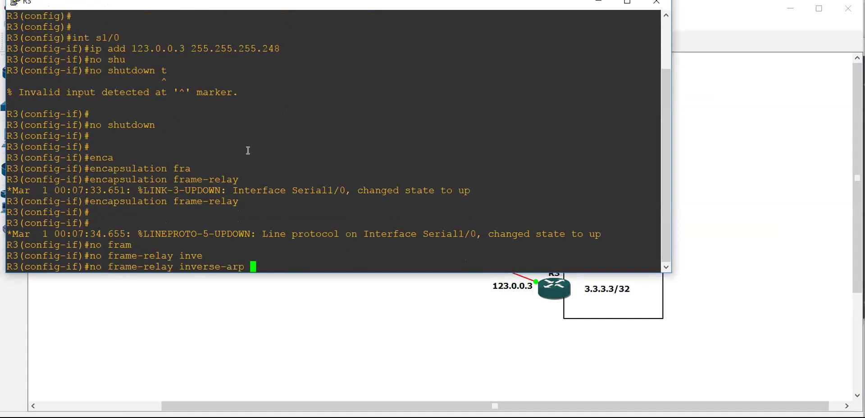
key(Return)
key(Return)
key(Return)
Add a frame-relay map on R3's s1/0 for IP 123.0.0.1 using DLCI 301 with broadcast
text(fram)
key(Tab)
text(ma)
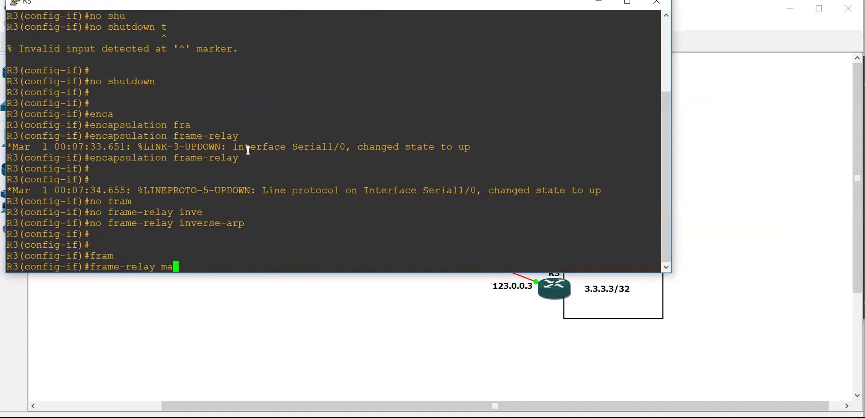
text(p ip 123.0.0.1 301 )
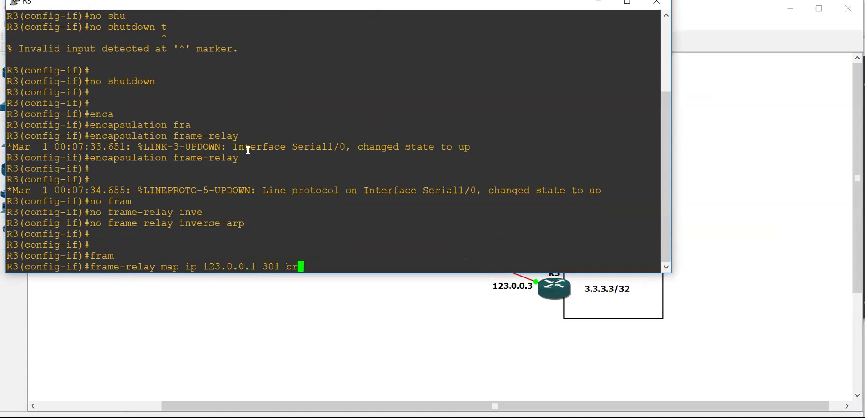
text(br)
key(Tab)
Add a frame-relay map for IP 123.0.0.2 using DLCI 302 with broadcast on R3's s1/0 and return to global configuration mode
key(Left)
key(Left)
key(Left)
key(Left)
key(Left)
key(Left)
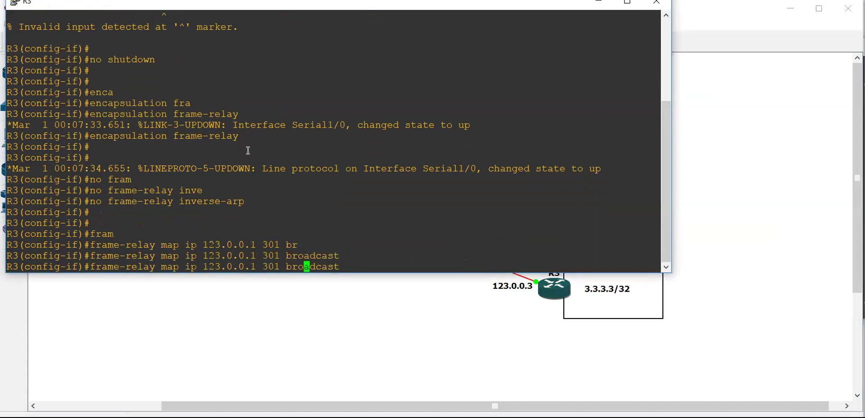
key(Left)
key(BackSpace)
text(2)
key(Left)
key(Left)
key(Left)
key(Left)
key(BackSpace)
text(2)
key(Return)
key(Return)
text(ex)
key(Return)
key(Return)
key(Return)
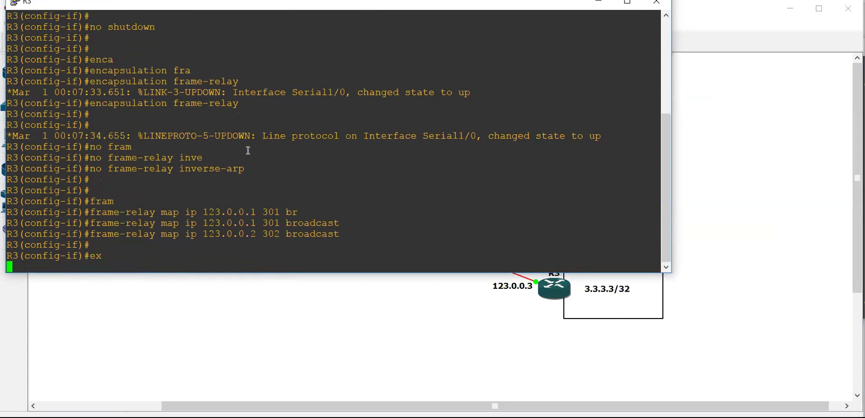
Create interface loopback 1 on R3 with IP address 3.3.3.3 and mask 255.255.255.255, and return to global configuration mode
text(int l1)
key(Return)
text(i)
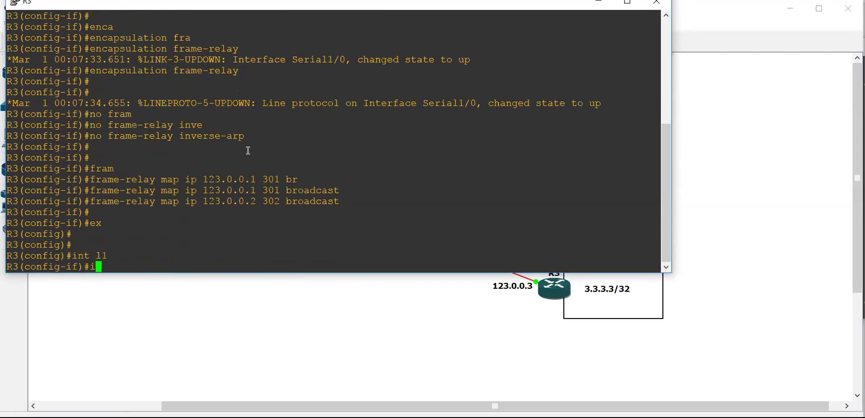
text(p add)
text(3.3 )
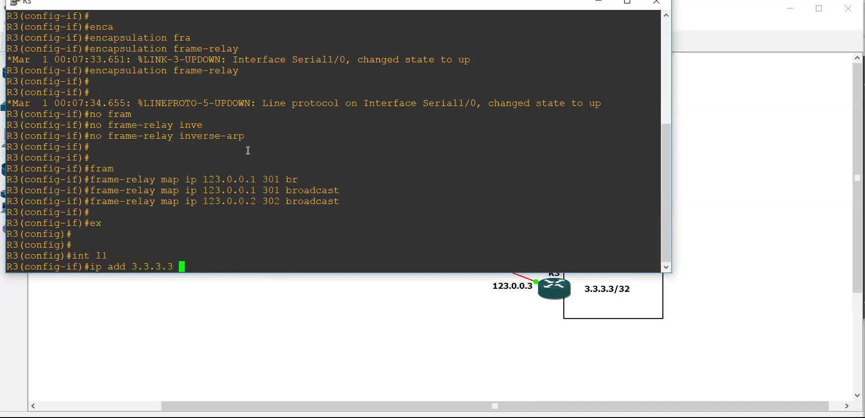
text(255.255.255.25)
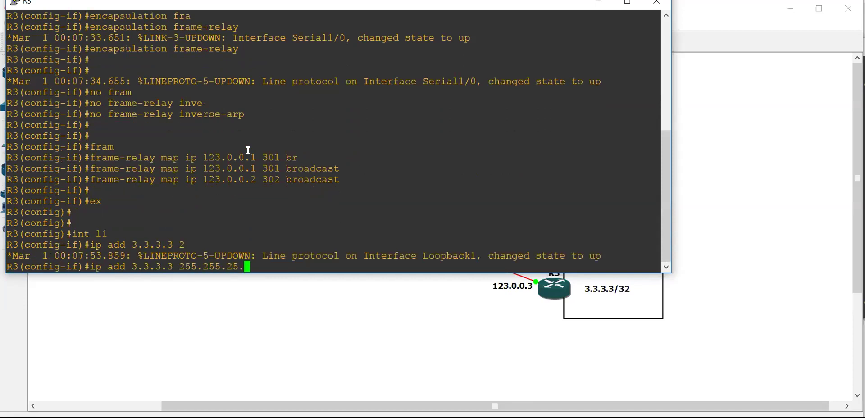
text(5)
key(Return)
key(Return)
key(Return)
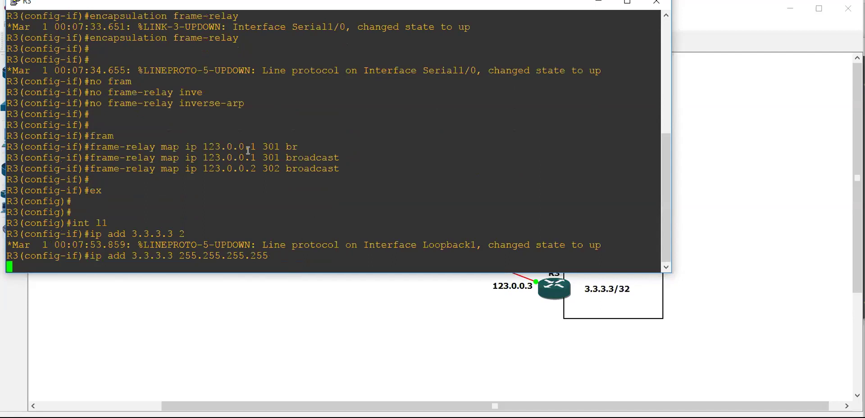
text(ex)
key(Return)
key(Return)
key(Return)
Display the brief IP interface summary on R3
text(do )
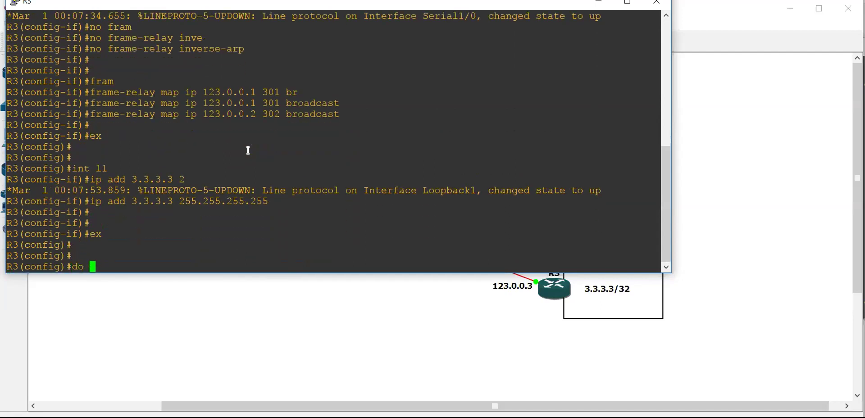
text(sh ip int br)
key(Return)
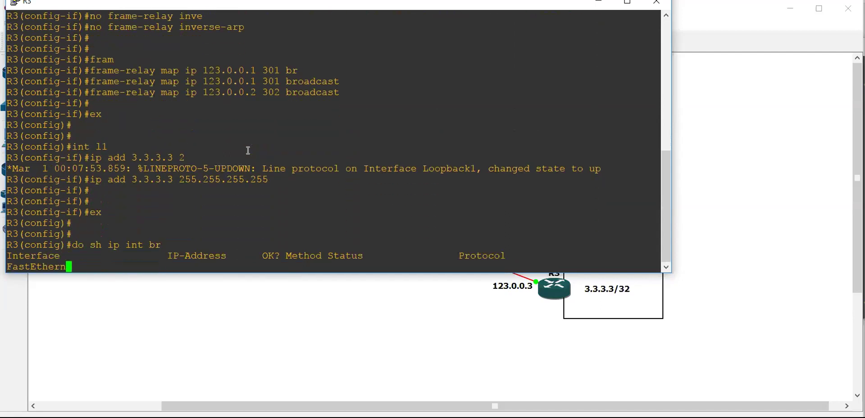
Switch to R2's console, enable interface s1/0 with no shutdown, and return to global configuration mode
click(461, 417)
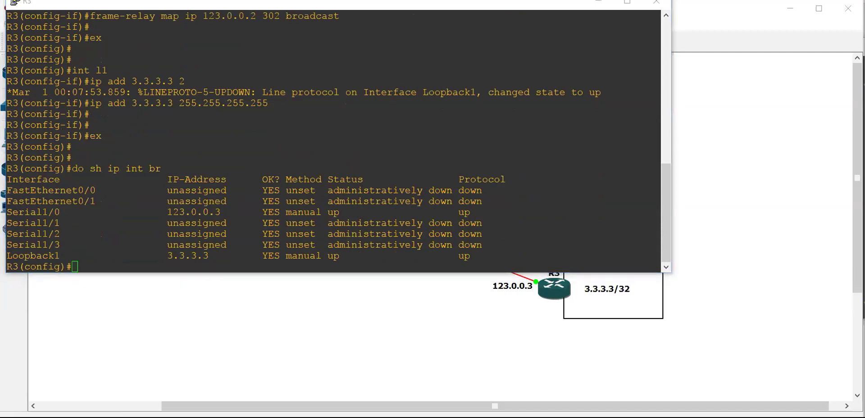
click(455, 417)
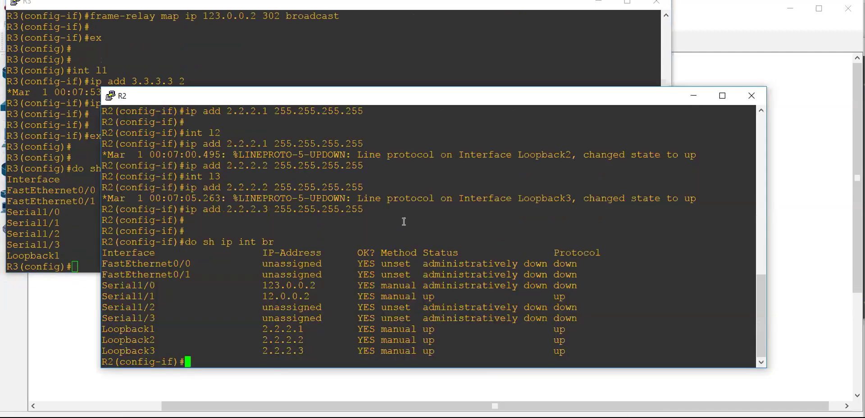
text(int s1/0)
key(Return)
text(no shut)
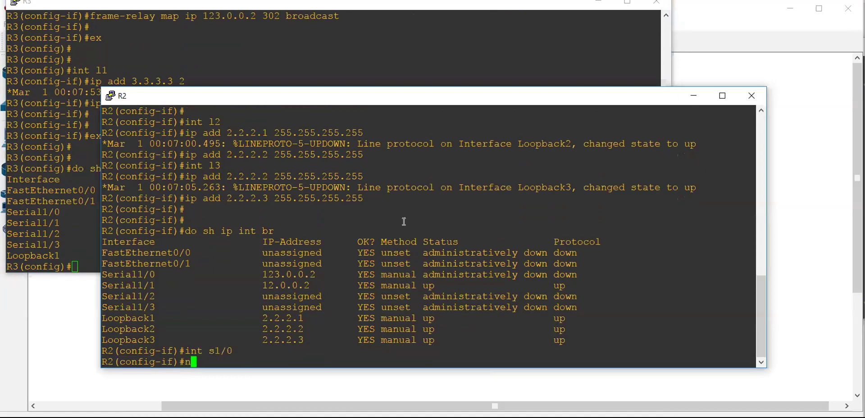
key(Tab)
key(Return)
text(ex)
key(Return)
key(Return)
key(Return)
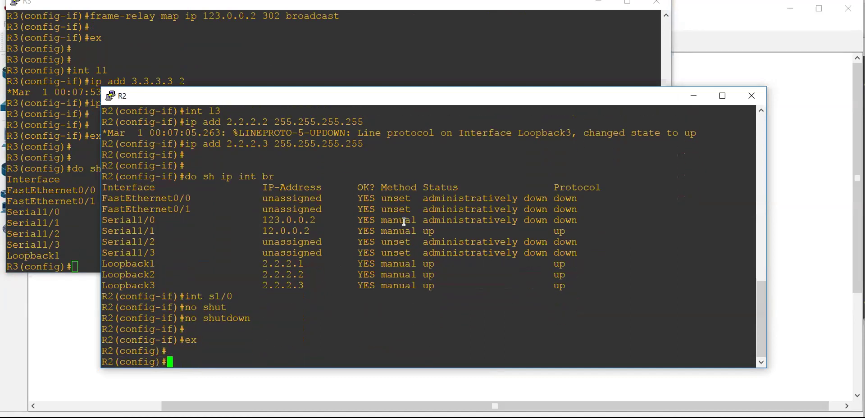
Bring the network topology diagram back in front of the router consoles
drag(756, 307, 747, 355)
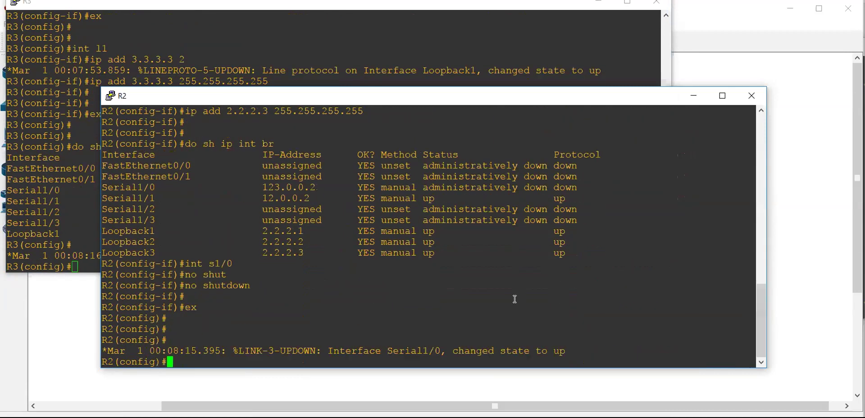
drag(356, 337, 521, 358)
click(89, 223)
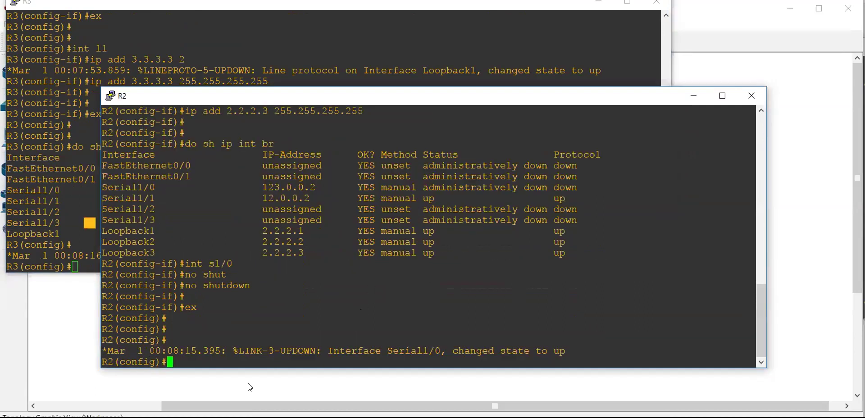
click(247, 383)
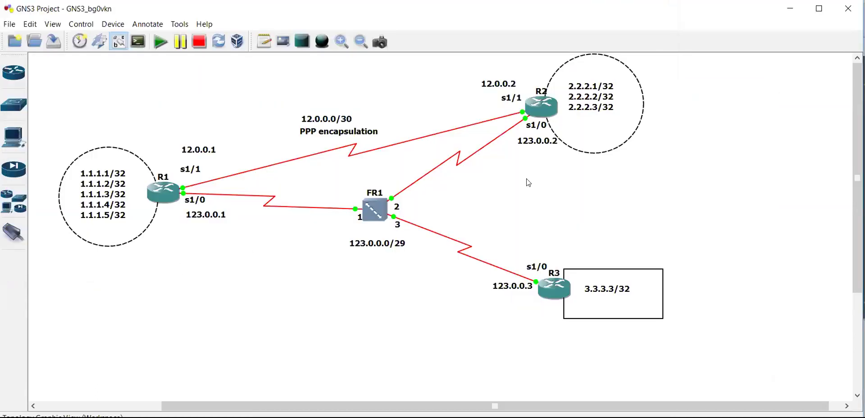
Leave configuration mode on R1, display its frame-relay map to check the status of each mapping, and return to the topology diagram
click(461, 417)
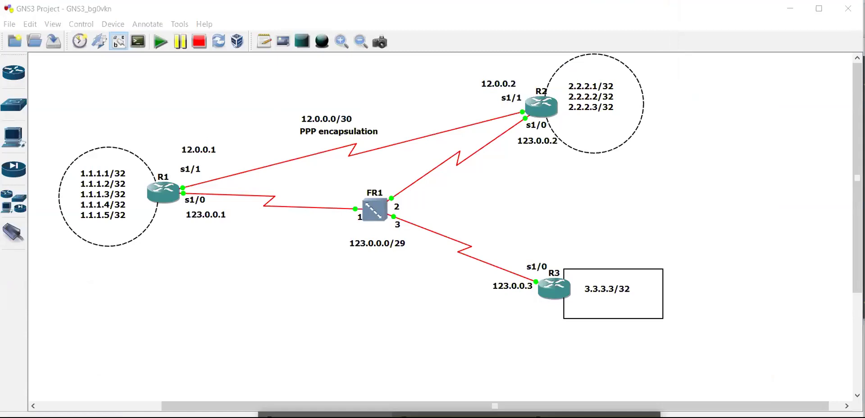
click(324, 414)
key(ctrl+z)
key(ctrl+z)
text(sh fram)
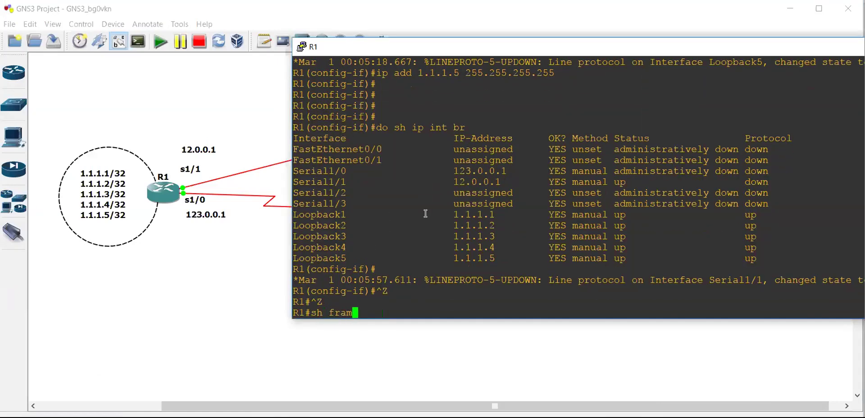
key(Tab)
text(map)
key(Return)
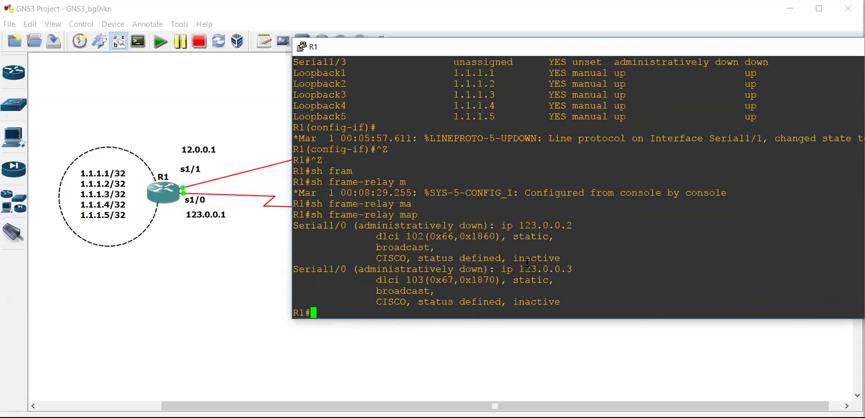
drag(513, 260, 572, 268)
click(565, 260)
click(223, 339)
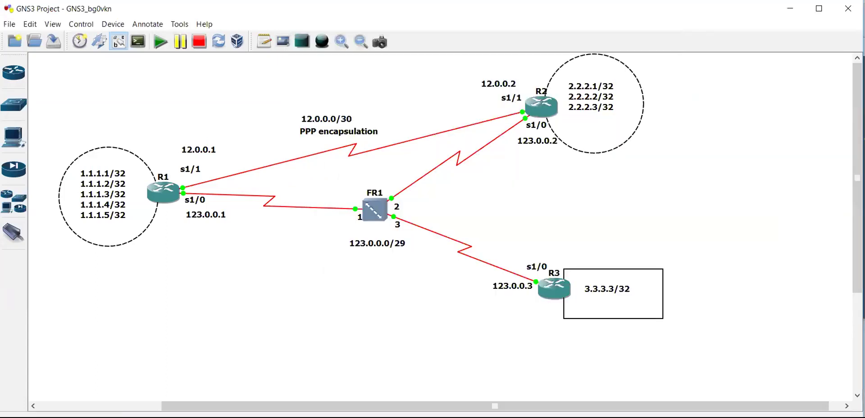
Enable interface s1/0 on R1 with no shutdown and return to global configuration mode
key(alt+Tab)
text(no shut)
key(Tab)
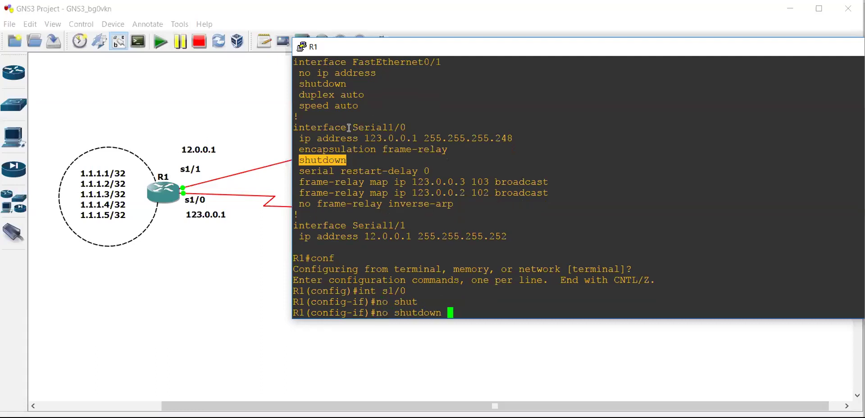
drag(349, 128, 406, 128)
drag(303, 159, 350, 158)
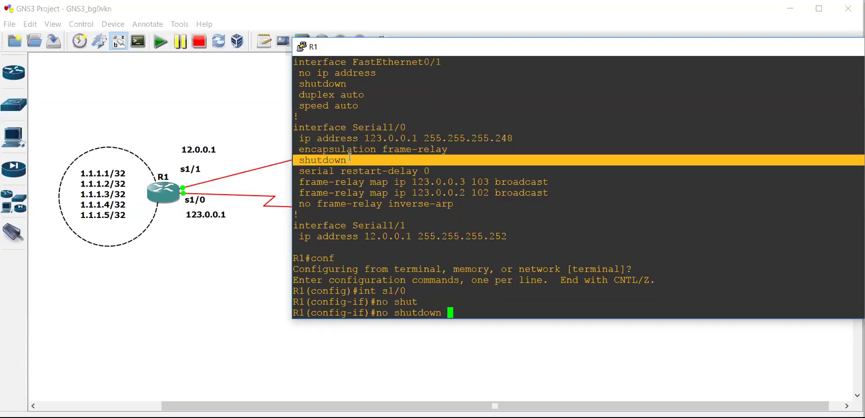
key(Return)
key(Return)
key(Return)
text(exit)
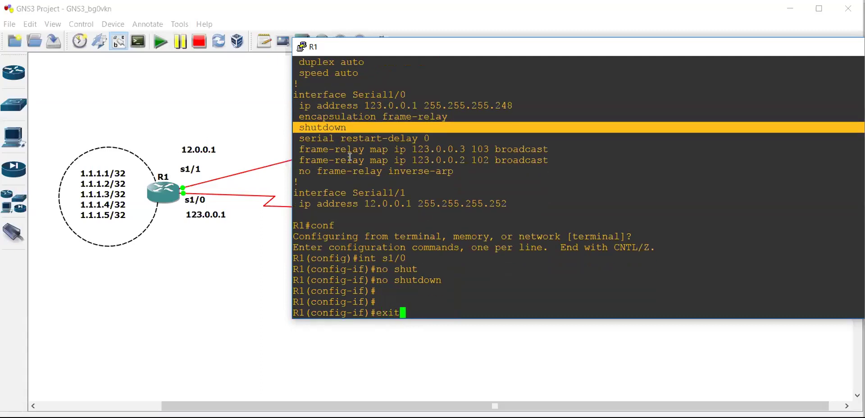
key(Return)
key(Return)
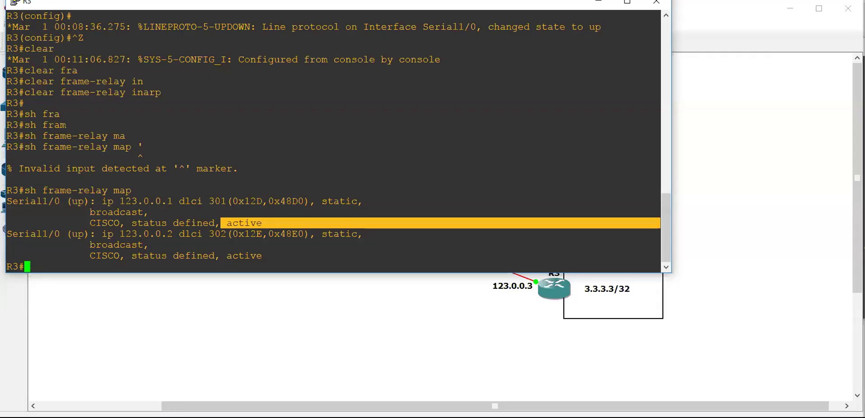
Examine the frame-relay map on R3, and display the frame-relay map on R2
drag(19, 190, 312, 215)
click(312, 214)
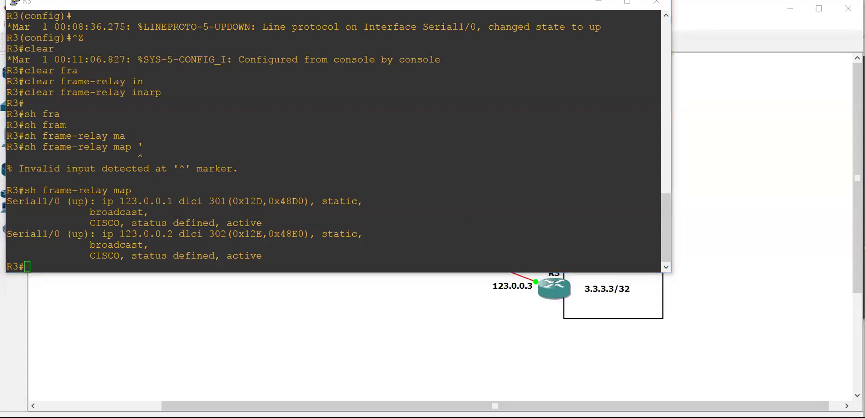
key(alt+Tab)
text(s)
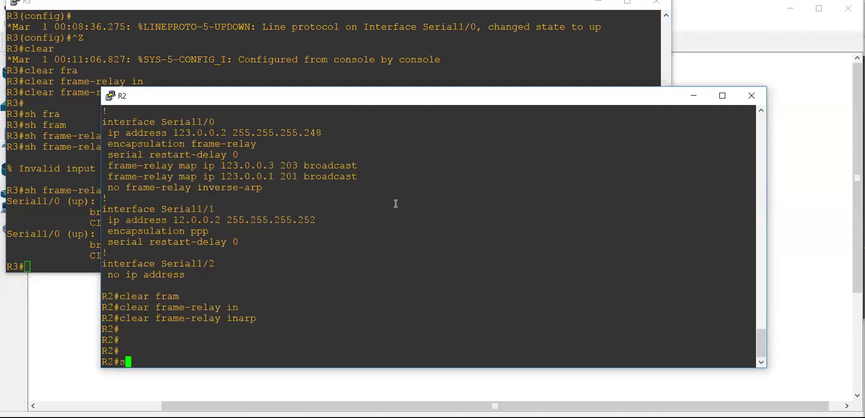
text(h)
key(Up)
key(Down)
text(frame-relay map)
key(Return)
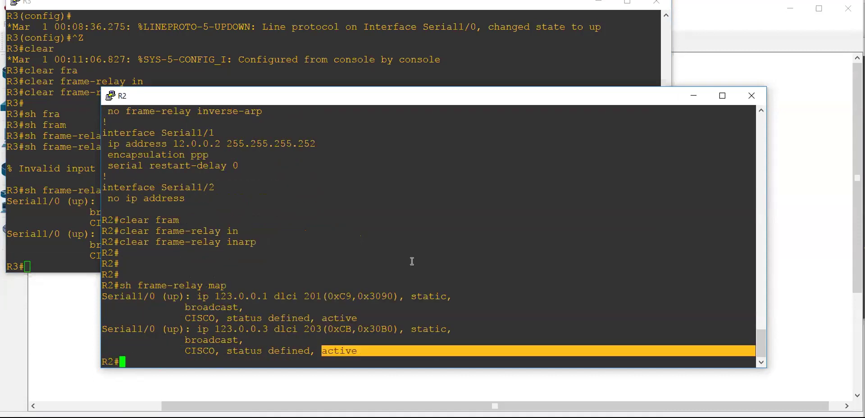
Switch to R1's console and display its frame-relay map again to check the mapping status
click(342, 416)
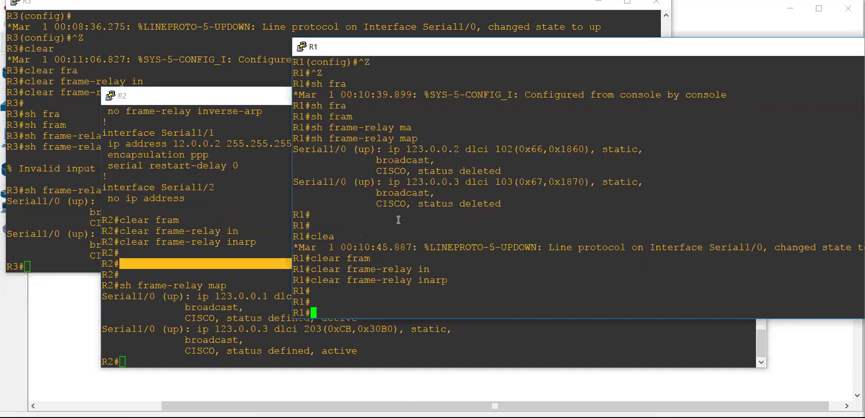
key(Up)
key(Up)
key(Return)
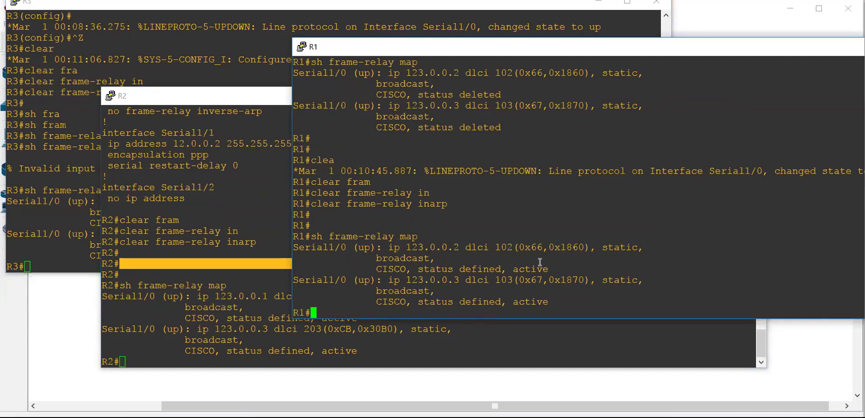
drag(539, 262, 518, 269)
Ping 123.0.0.2 and 123.0.0.3 from R1 to test the frame-relay links
text(ping 123.0.0.2)
key(Return)
key(Up)
key(BackSpace)
text(3)
key(Return)
click(536, 253)
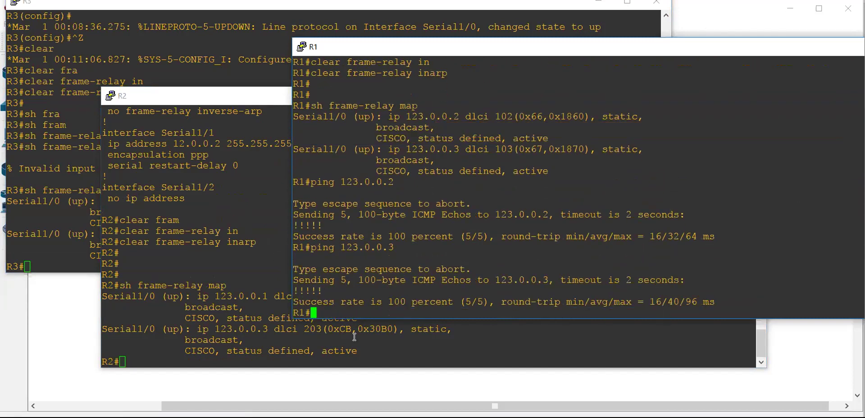
Check the topology diagram and ping 12.0.0.2 from R1 to test the PPP link
click(375, 378)
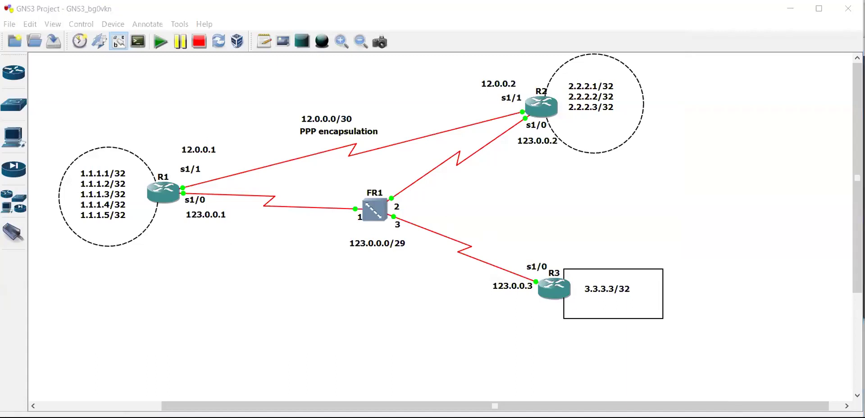
key(alt+Tab)
text(ping 12.0.0.2)
key(Return)
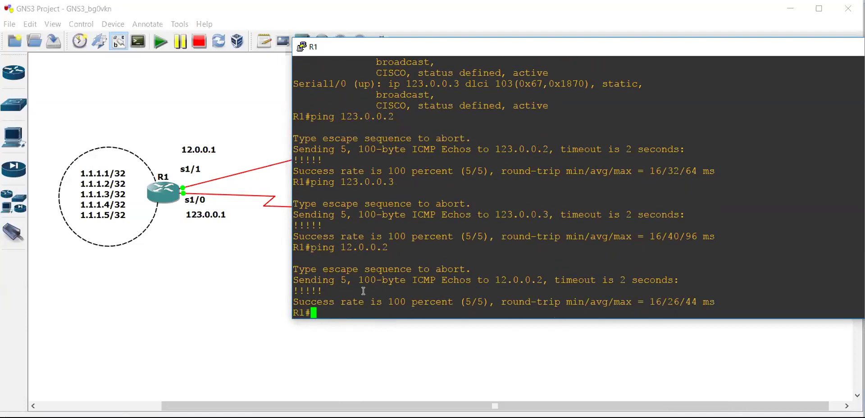
key(Return)
key(Return)
click(261, 315)
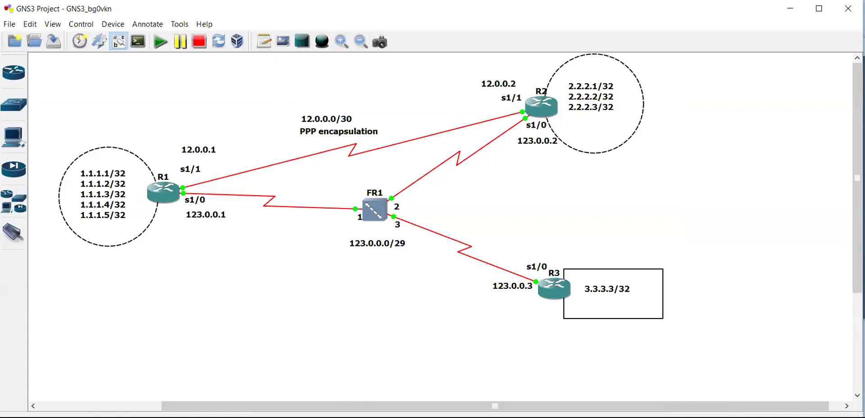
Display R1's IP routing table and examine the connected route to 12.0.0.2/32 on Serial1/1
key(alt+Tab)
text(sh ip ro)
key(Tab)
key(Return)
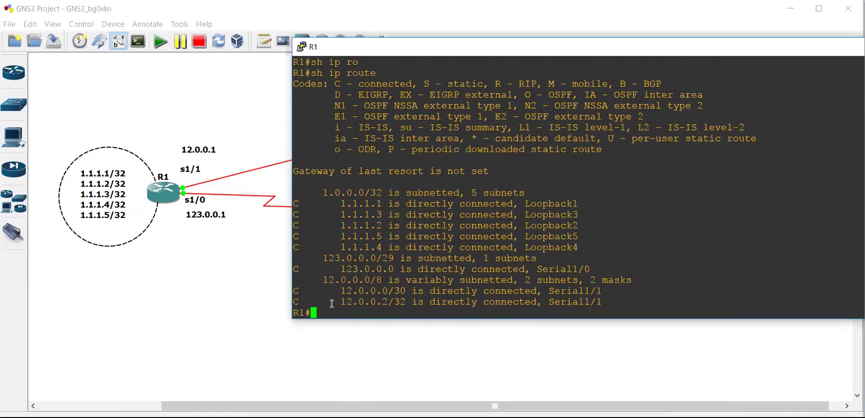
drag(334, 301, 390, 301)
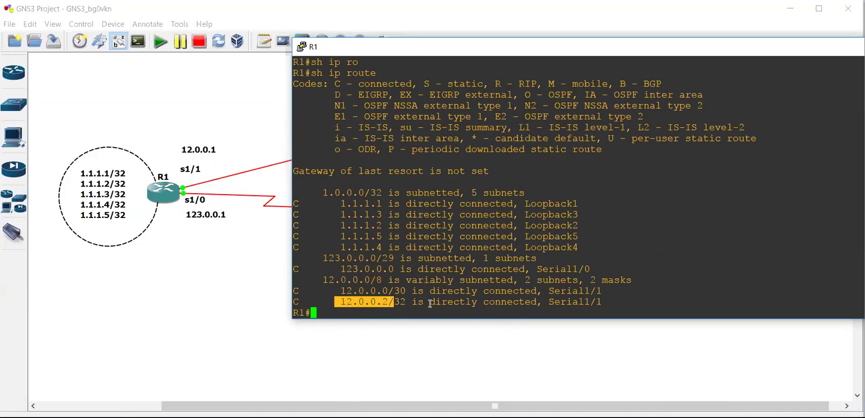
drag(334, 301, 387, 302)
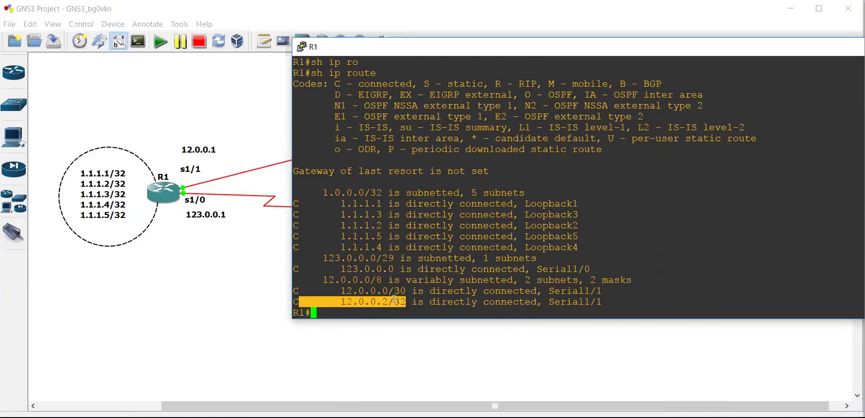
click(238, 258)
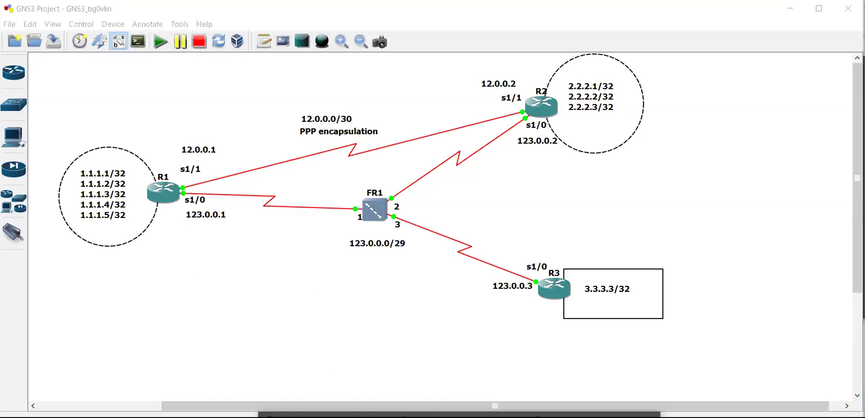
Enter global configuration mode on R1 and start EIGRP routing process 1
click(336, 416)
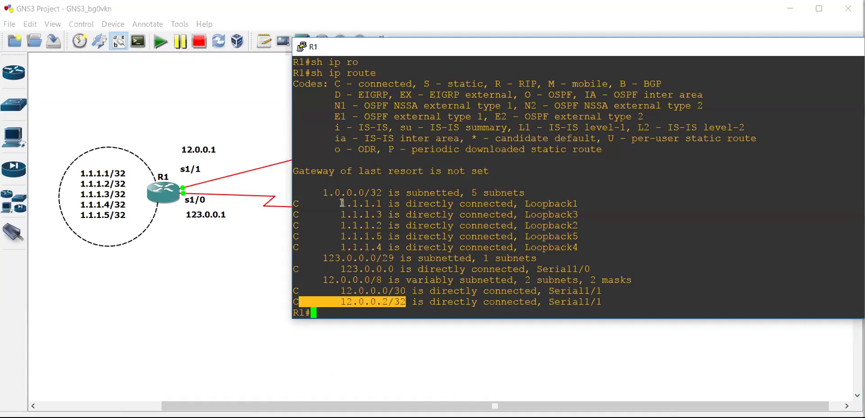
text(conf)
key(Return)
key(Return)
key(Return)
key(Return)
text(ro)
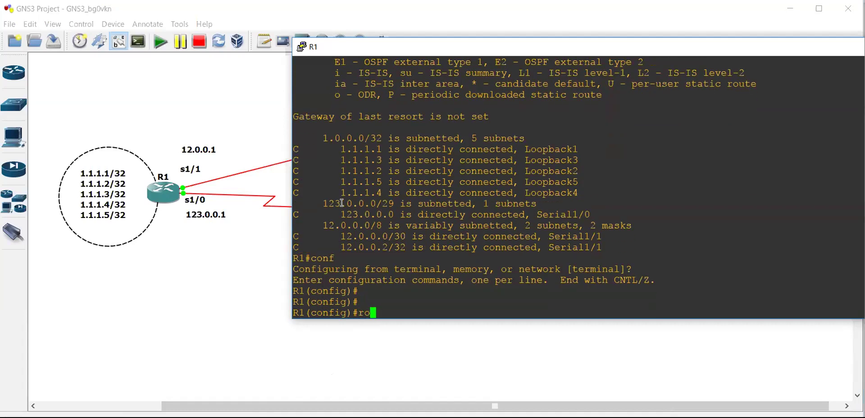
key(Tab)
text(utee)
key(Tab)
key(BackSpace)
text(r eigrp)
key(Tab)
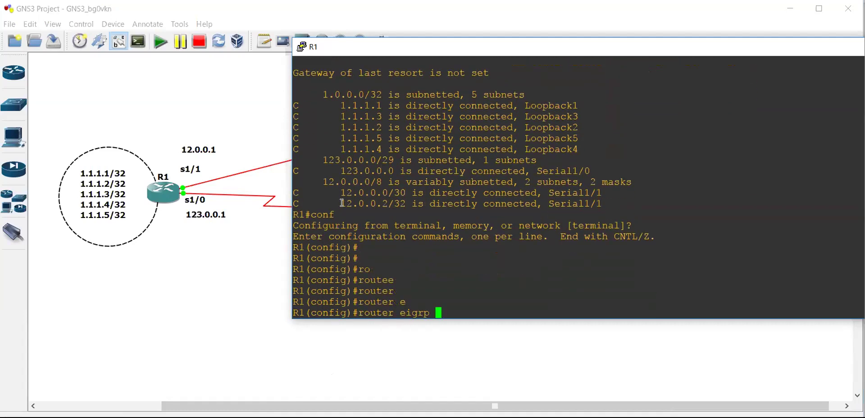
text(1)
key(Return)
Add network 0.0.0.0 0.0.0.0 to R1's EIGRP process, disable auto-summary, and leave configuration mode
text(net 0)
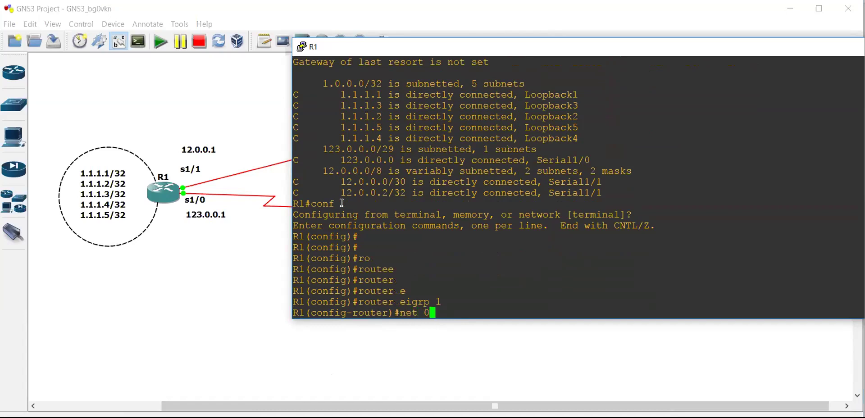
text(.0.0.0 0.0.0.0)
key(Return)
text(no au)
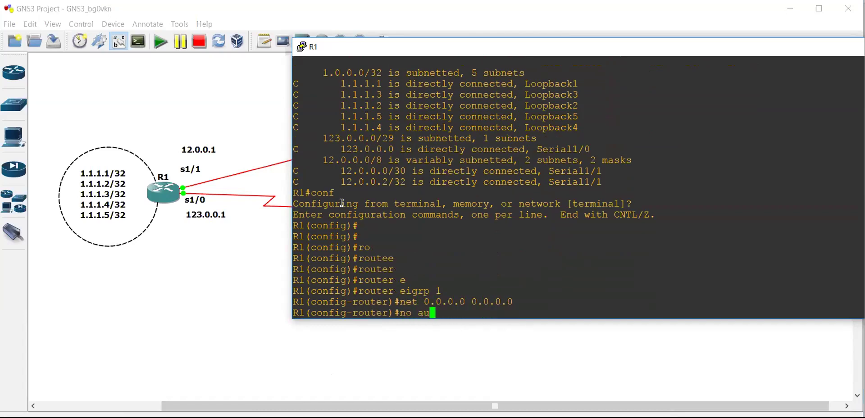
key(Tab)
key(Return)
key(Return)
key(Return)
key(ctrl+z)
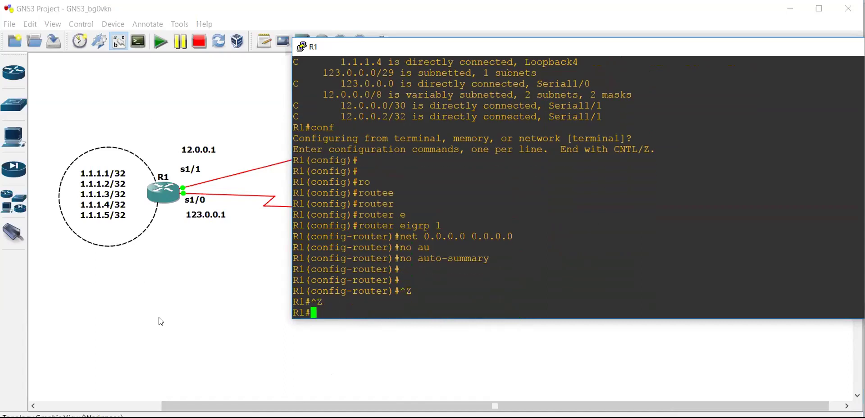
click(160, 320)
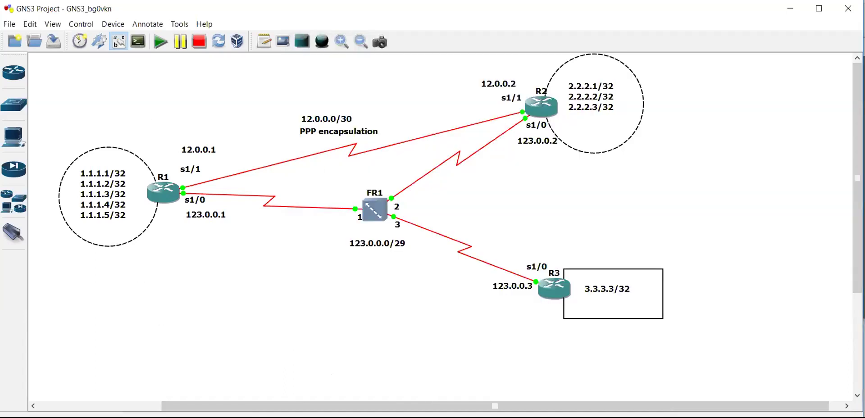
Display R1's command history from configuration mode and copy the three EIGRP commands, from router eigrp 1 to no auto-summary
key(alt+Tab)
text(conf)
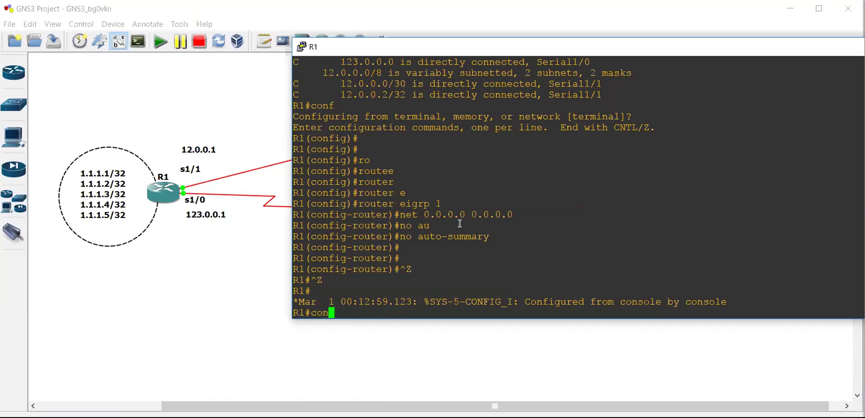
key(Return)
text(do sh his)
key(Return)
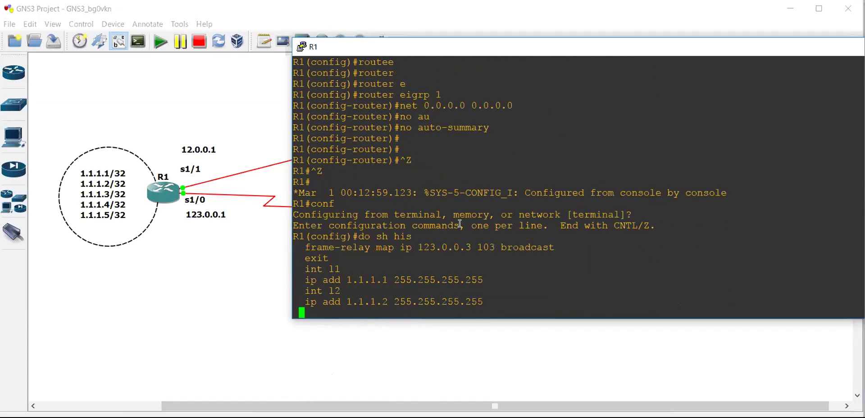
drag(304, 269, 408, 291)
key(super+c)
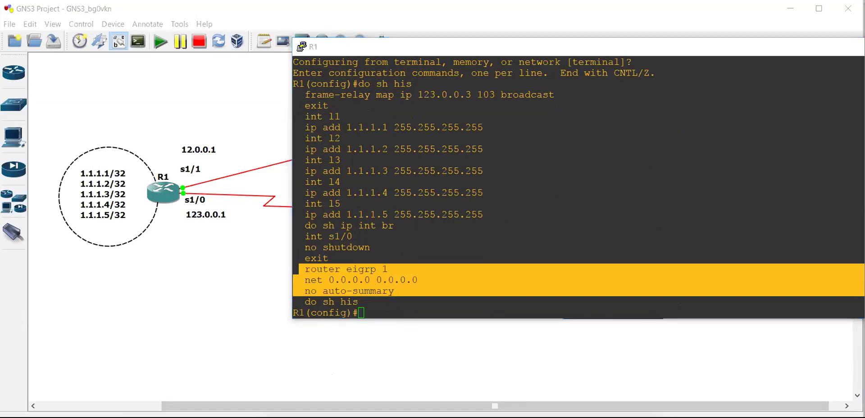
Enter configuration mode on R2 and paste the copied EIGRP 1 commands with network 0.0.0.0 0.0.0.0 and no auto-summary
key(alt+Tab)
text(conf)
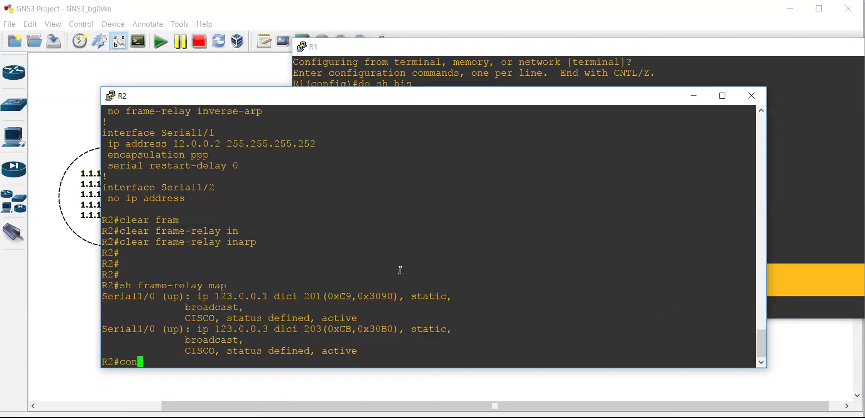
key(Return)
right_click(400, 270)
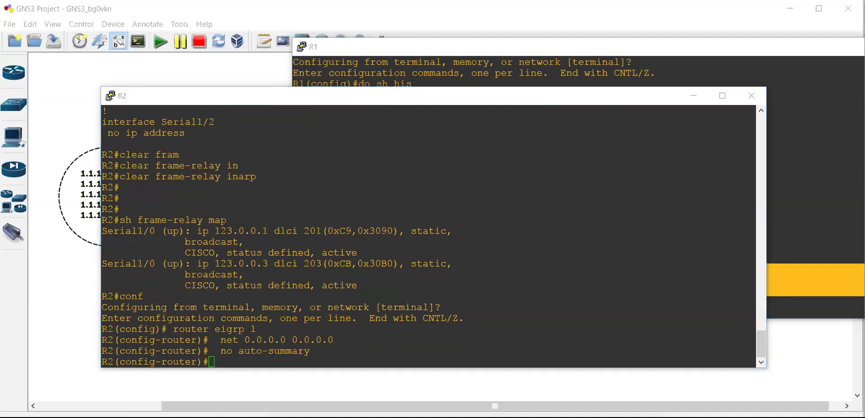
Paste the copied EIGRP 1 commands into R3's configuration mode and bring the topology diagram back to the front
key(alt+Tab)
text(conf)
key(Return)
right_click(277, 126)
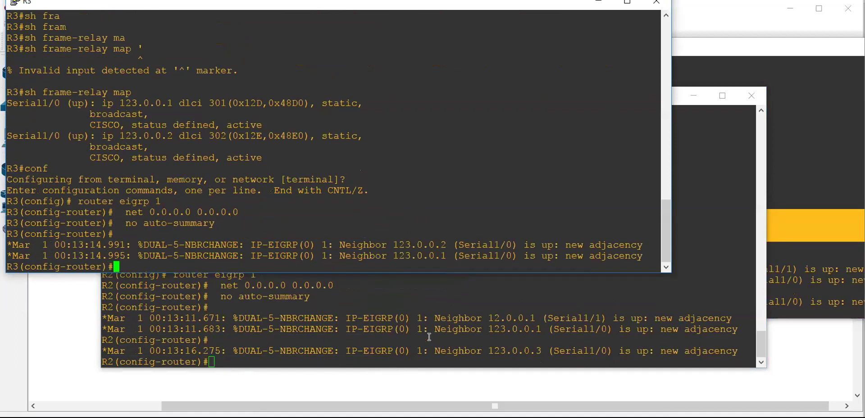
click(435, 330)
click(70, 368)
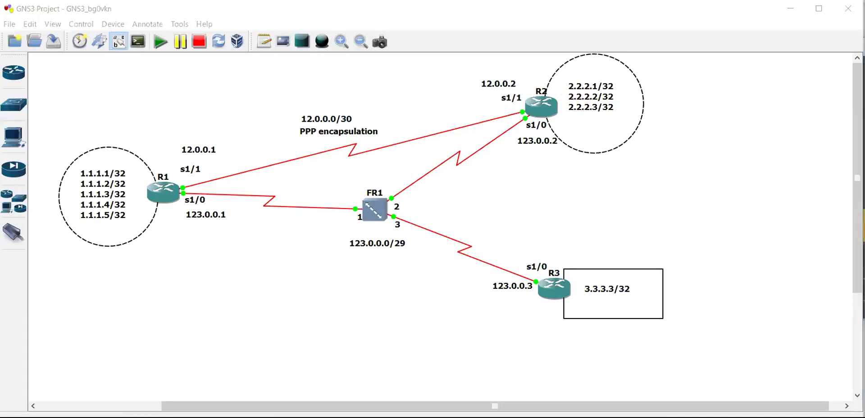
Display R1's complete IP routing table with sh ip route and enlarge the console window to fit more of it
key(alt+Tab)
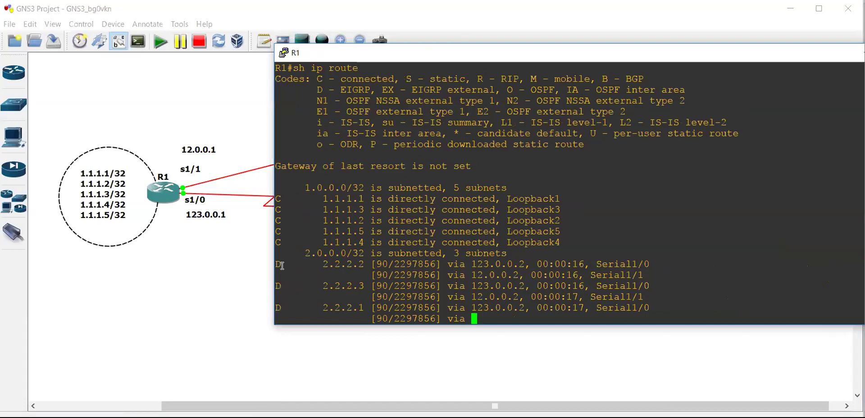
key(space)
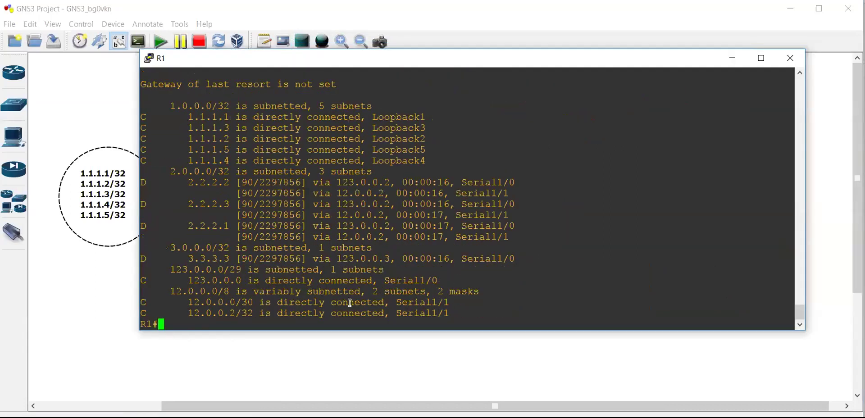
drag(374, 331, 374, 406)
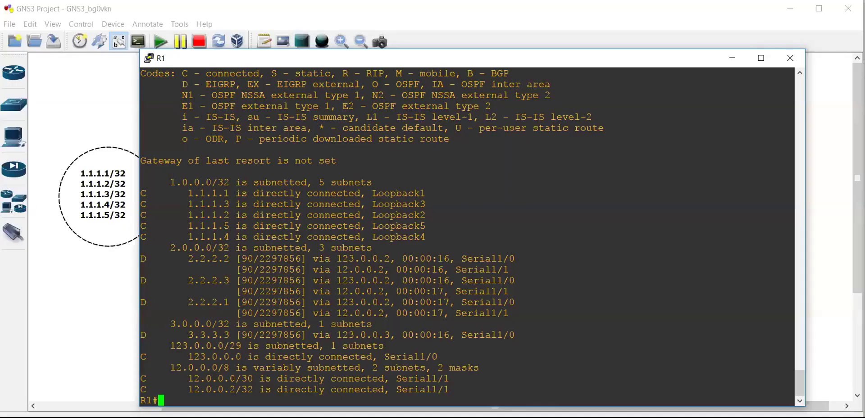
Examine R1's connected loopback routes, the 3.3.3.3 route and the two EIGRP paths to 2.2.2.2
drag(149, 191, 261, 239)
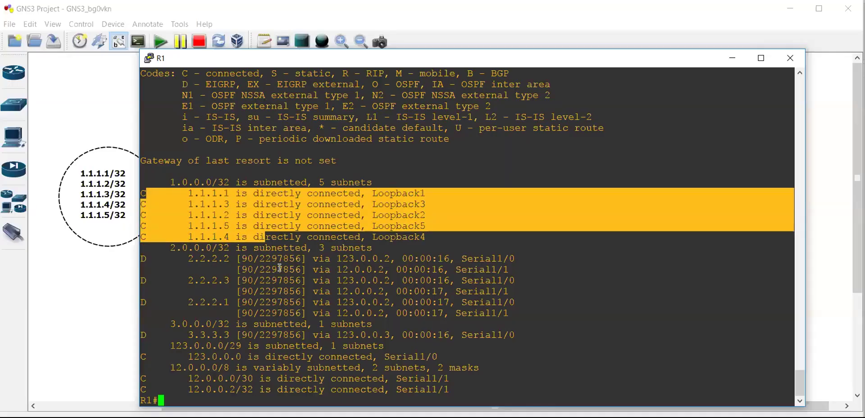
click(280, 267)
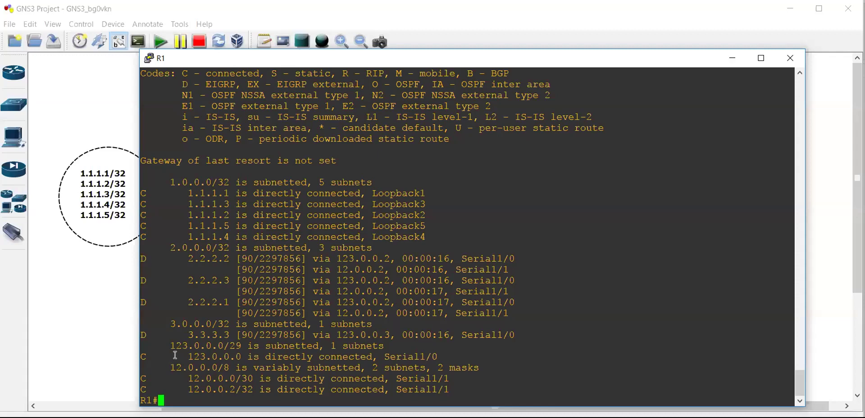
drag(166, 322, 383, 346)
drag(377, 57, 380, 89)
click(291, 305)
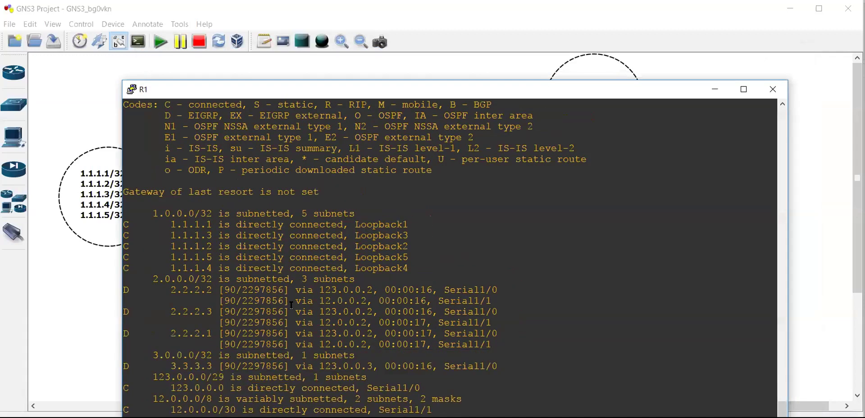
drag(167, 285, 497, 294)
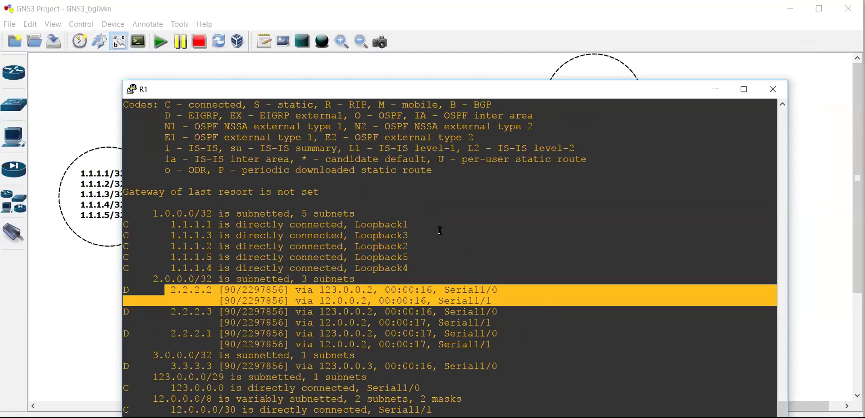
Move the R1 console window upward and set its transparency to 20%
drag(285, 90, 263, 71)
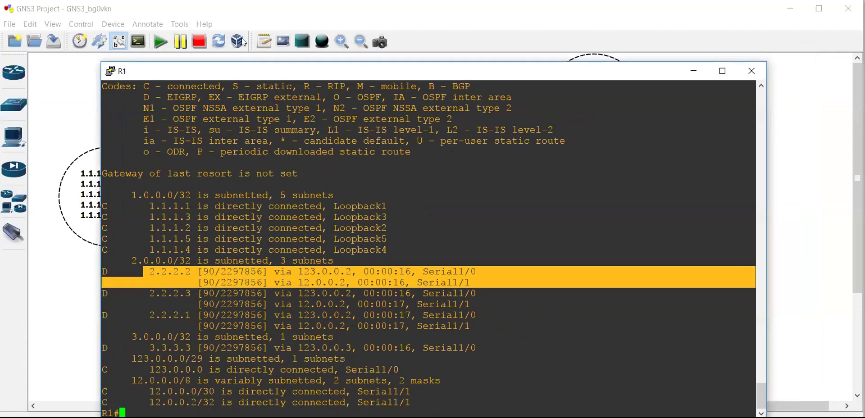
drag(244, 41, 242, 40)
right_click(567, 40)
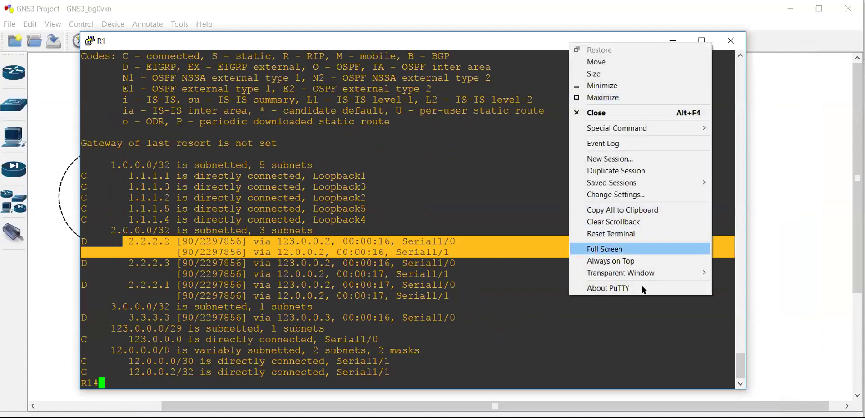
mouse_move(636, 274)
click(739, 285)
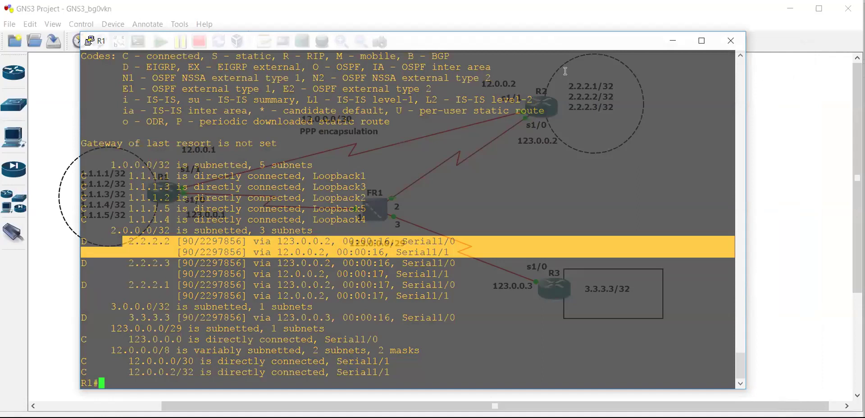
Compare the administrative distance and metric of the two EIGRP paths to 2.2.2.2
click(192, 262)
drag(179, 241, 191, 240)
click(184, 249)
double_click(191, 251)
click(200, 237)
double_click(229, 241)
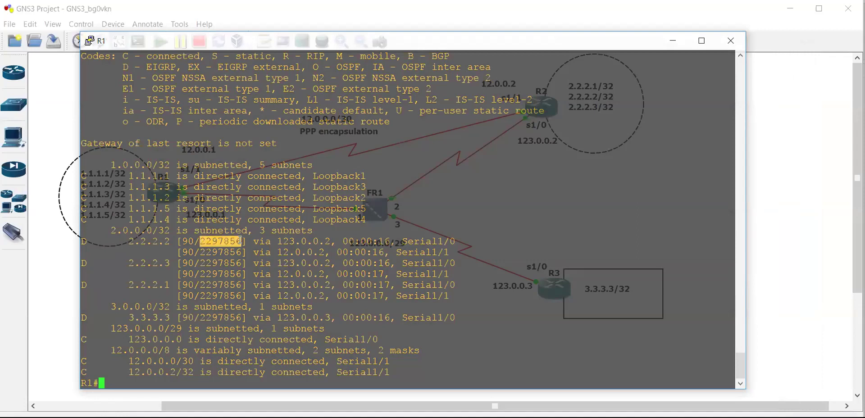
drag(201, 251, 240, 254)
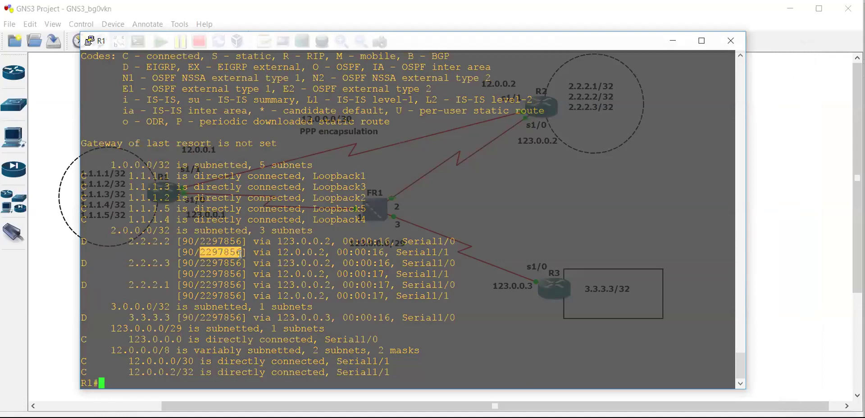
click(245, 252)
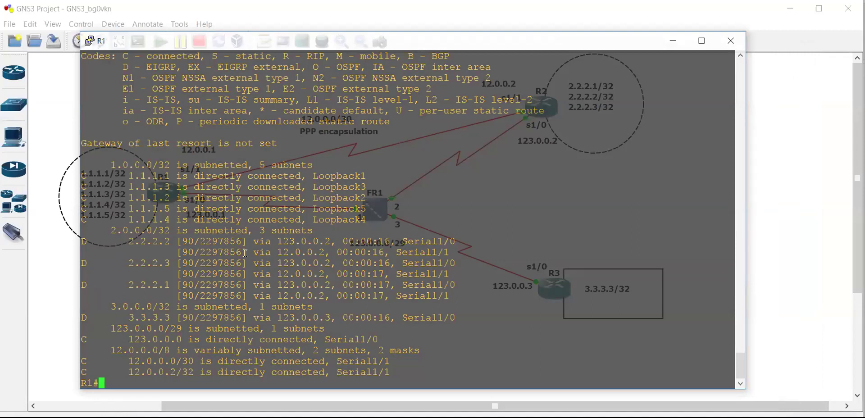
Turn off transparency for the R1 console window
right_click(243, 38)
mouse_move(368, 267)
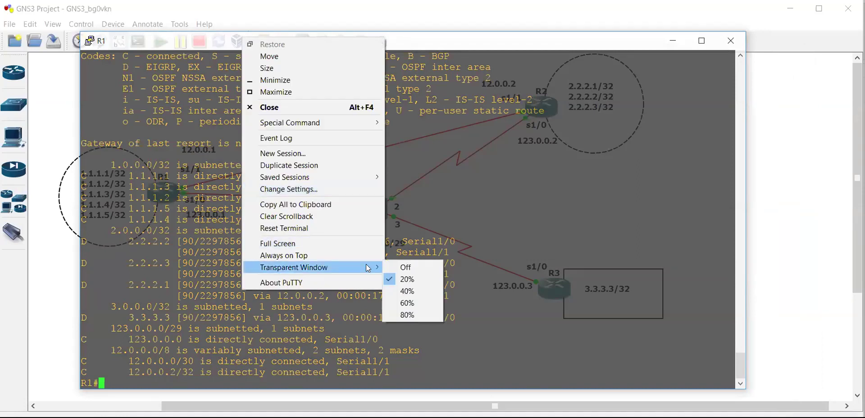
click(405, 267)
Examine the next hops and outgoing serial interfaces of the equal-cost routes to 2.2.2.2 in R1's routing table
drag(257, 235, 452, 253)
click(186, 244)
click(489, 263)
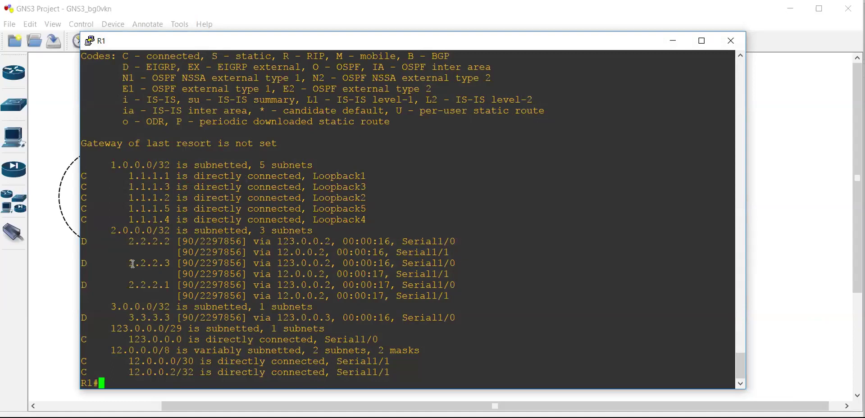
drag(127, 243, 450, 248)
click(451, 248)
drag(126, 242, 234, 252)
click(205, 249)
click(296, 240)
Display R1's EIGRP topology table with sh ip eigrp topology and advance through its output
text(sh ip ei)
key(Tab)
text(to)
key(Tab)
key(Return)
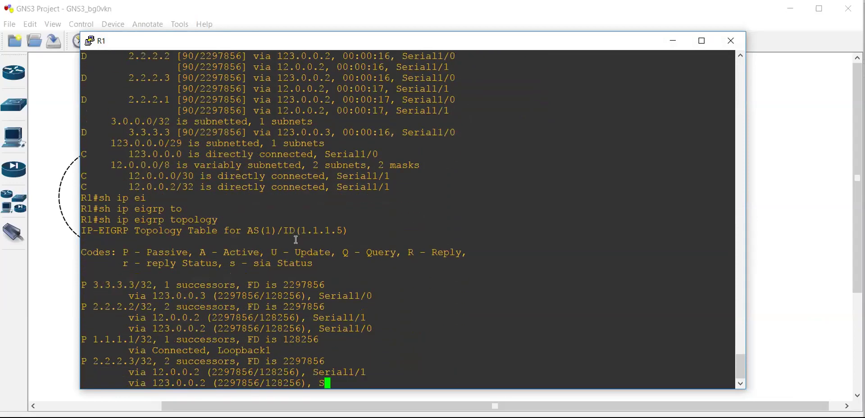
key(Return)
key(Return)
key(Return)
key(Return)
key(Return)
key(Return)
key(Return)
key(Return)
key(Return)
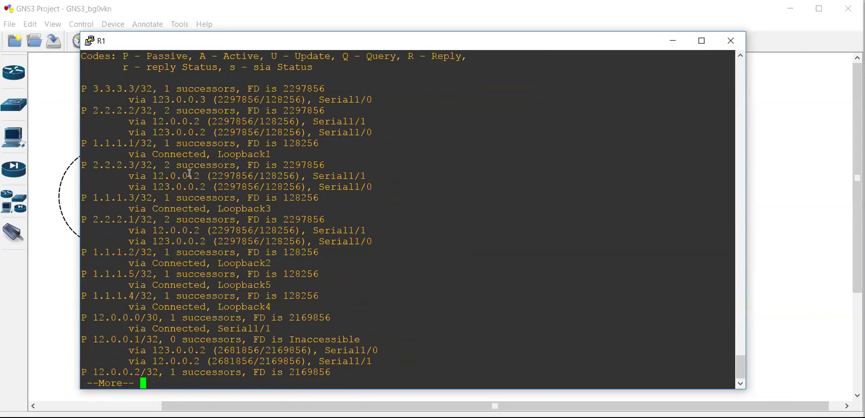
Examine the feasible and reported distances of the 2.2.2.3/32 path via 12.0.0.2, then finish the listing and add blank prompt lines
drag(209, 175, 251, 175)
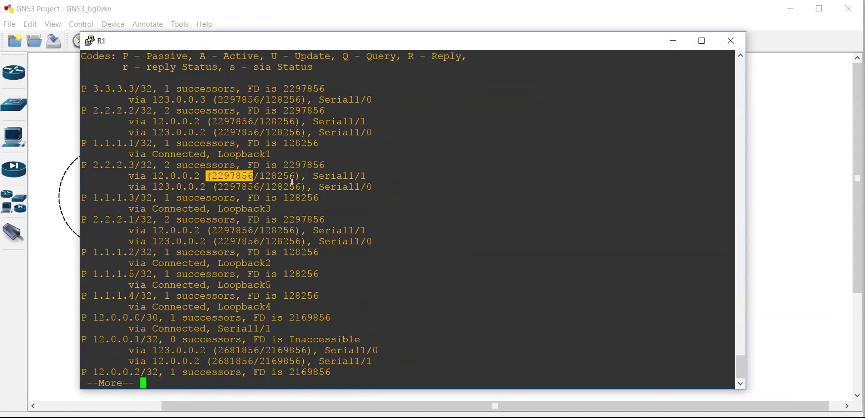
click(216, 173)
drag(261, 174, 295, 174)
click(251, 306)
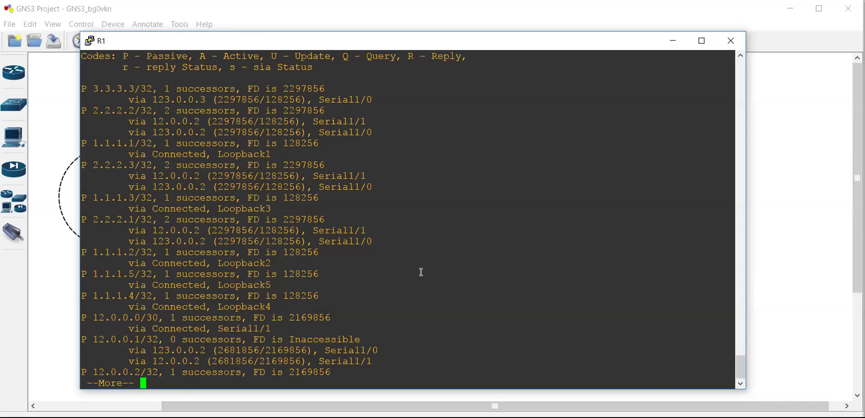
key(space)
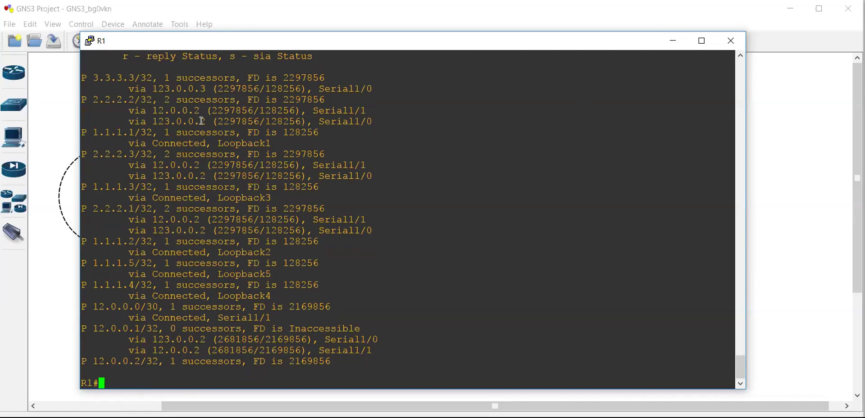
key(Return)
key(Return)
key(Return)
key(Return)
key(Return)
key(Return)
key(Return)
key(Return)
key(Return)
key(Return)
key(Return)
key(Return)
key(Return)
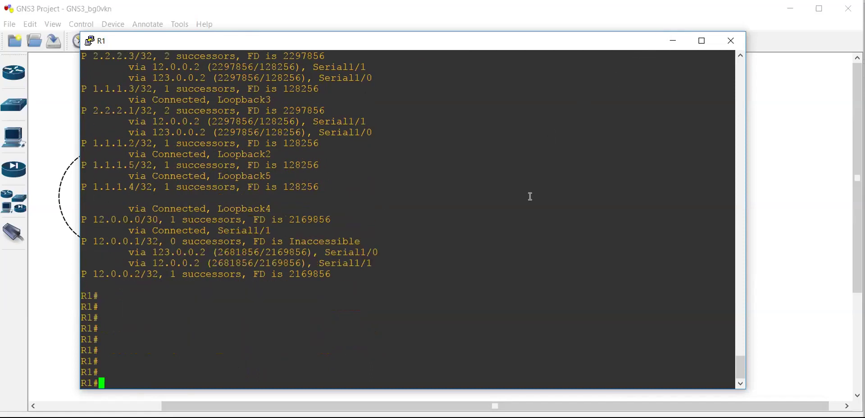
Bring the topology diagram to the front and shift R1's 123.0.0.1 label slightly toward FR1
click(771, 135)
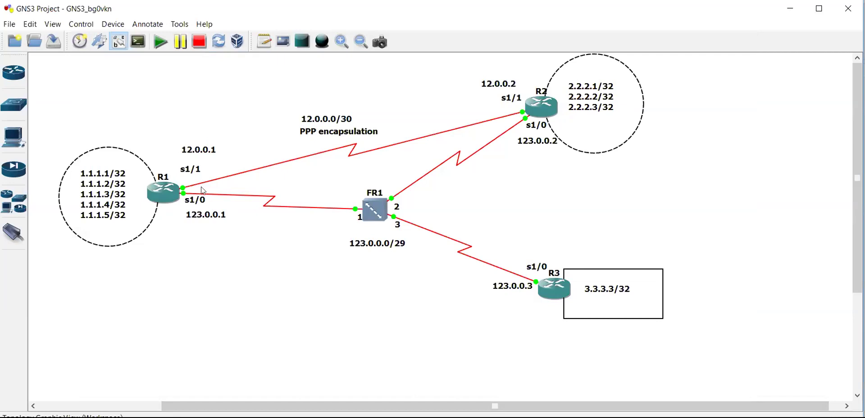
drag(205, 218, 225, 215)
click(220, 253)
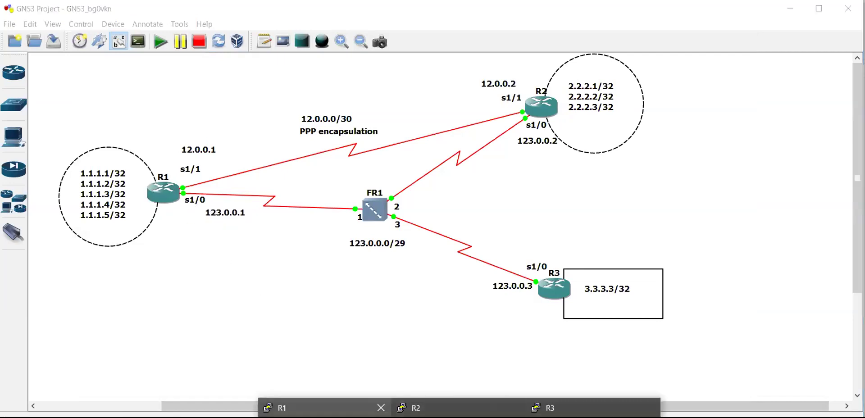
Return to R1's console and enable IP packet debugging with debug ip packet
click(315, 408)
text(debug)
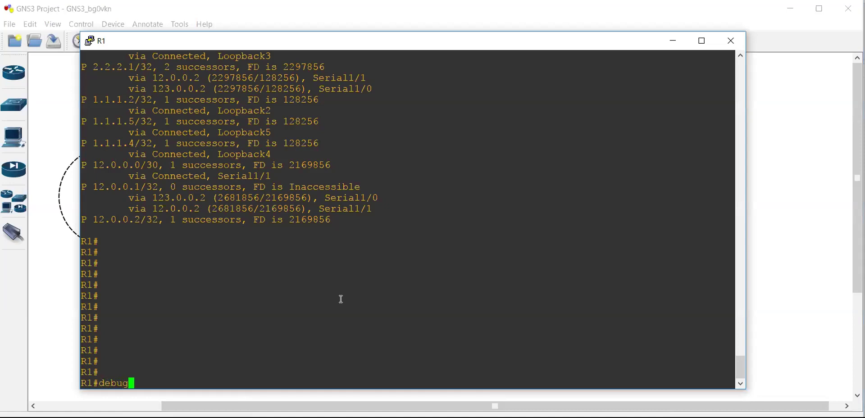
text( ip pac)
key(Tab)
key(Return)
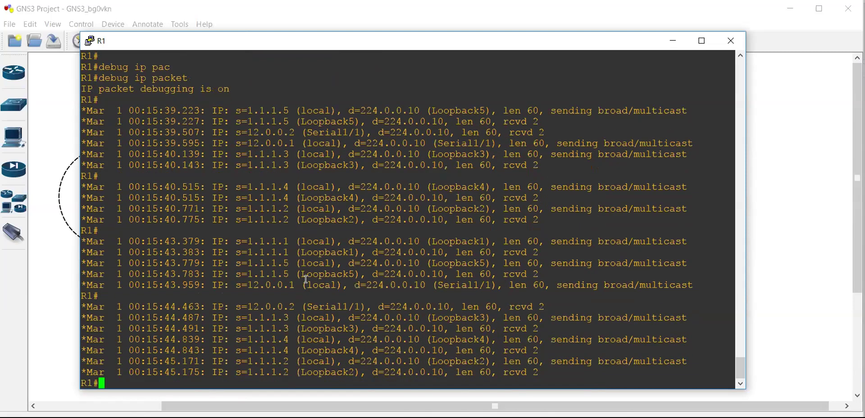
Examine the debug output for packets R1 sends to 224.0.0.10 from its loopback and serial interfaces
drag(236, 110, 339, 167)
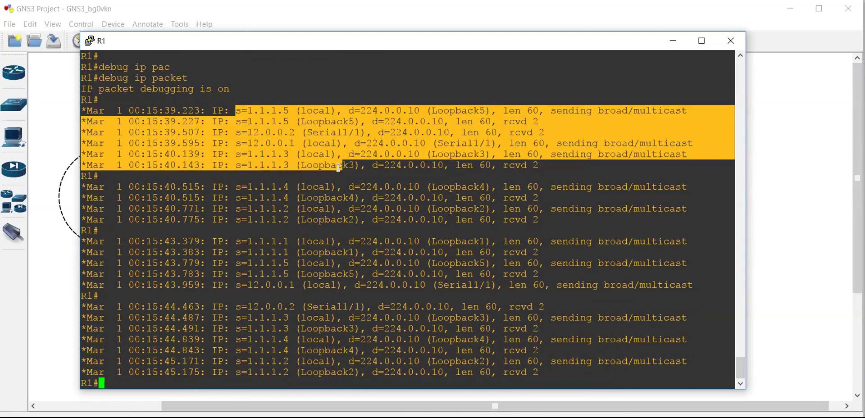
drag(339, 167, 333, 163)
drag(240, 142, 241, 80)
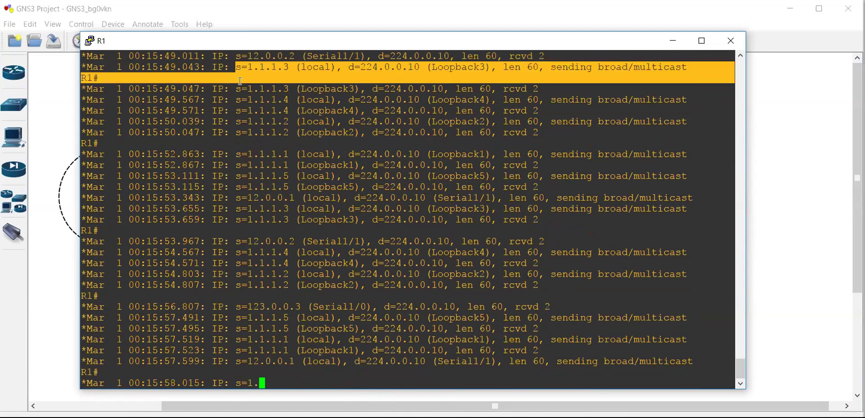
drag(240, 73, 135, 41)
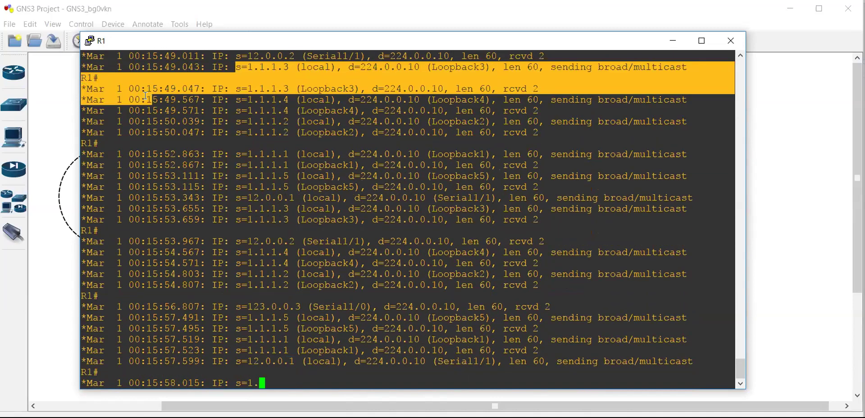
click(234, 152)
drag(200, 143, 200, 136)
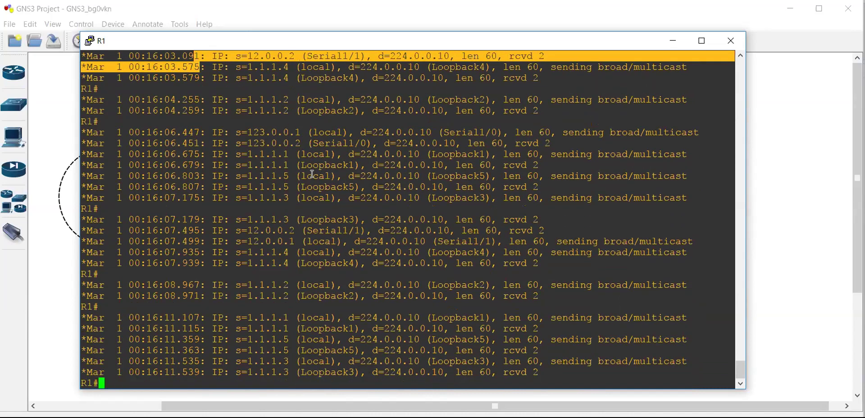
Examine the debug entries for multicast packets arriving from neighbors 12.0.0.2, 123.0.0.3 and 123.0.0.2
drag(241, 333, 293, 334)
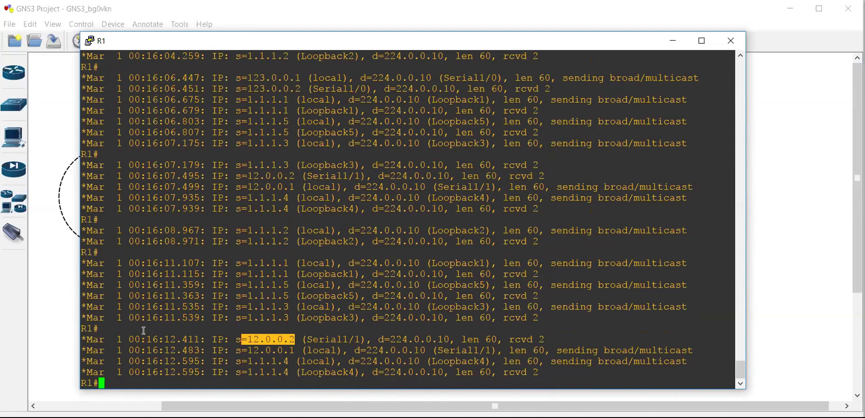
drag(231, 332, 234, 343)
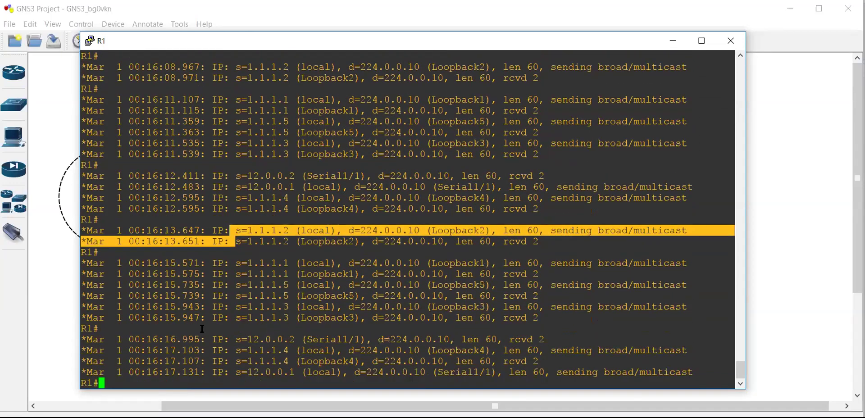
drag(146, 339, 253, 308)
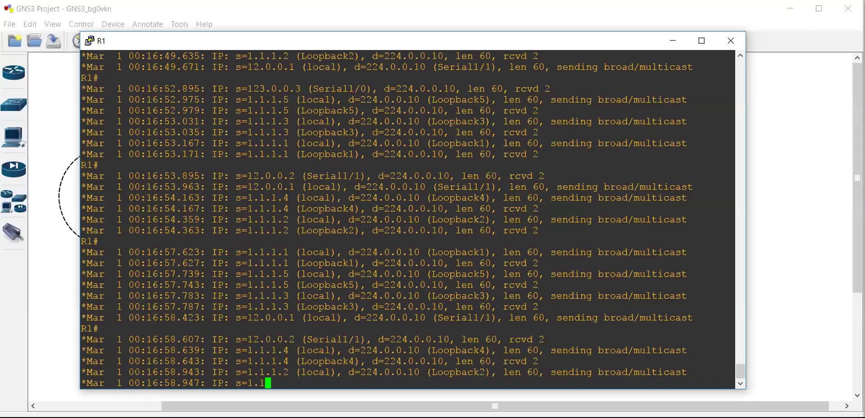
drag(283, 143, 280, 161)
drag(224, 77, 298, 63)
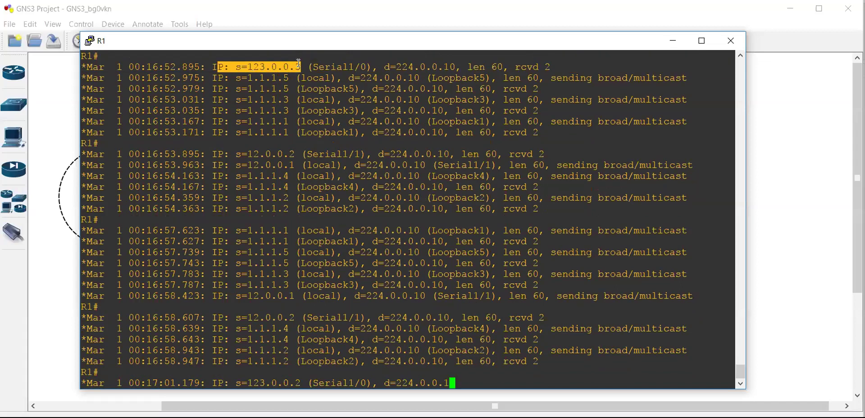
drag(299, 63, 308, 379)
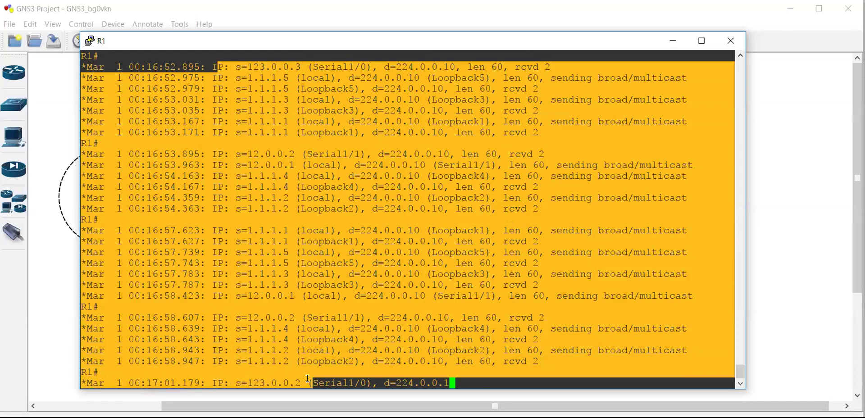
click(361, 313)
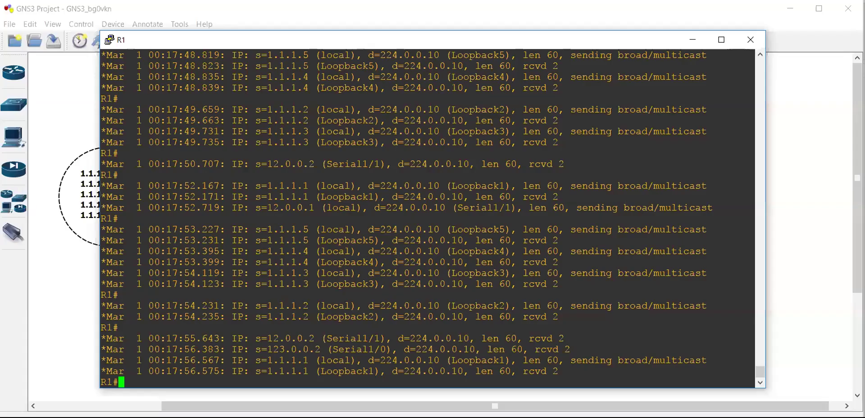
Review the latest multicast debug entries on R1 and turn off all debugging with un all
drag(243, 283, 150, 285)
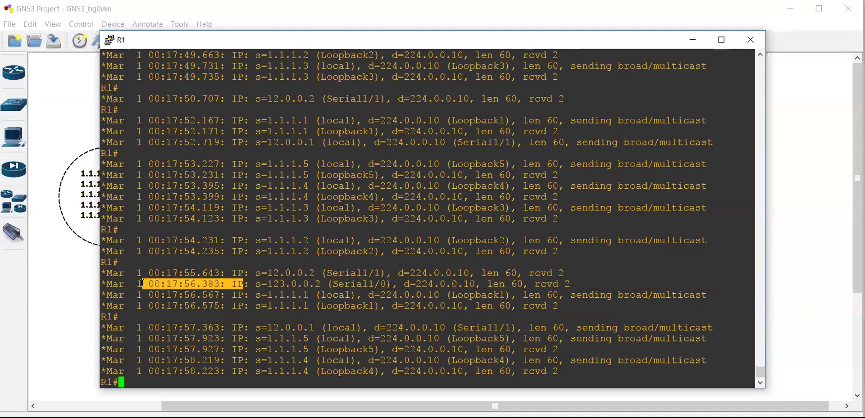
drag(142, 283, 205, 277)
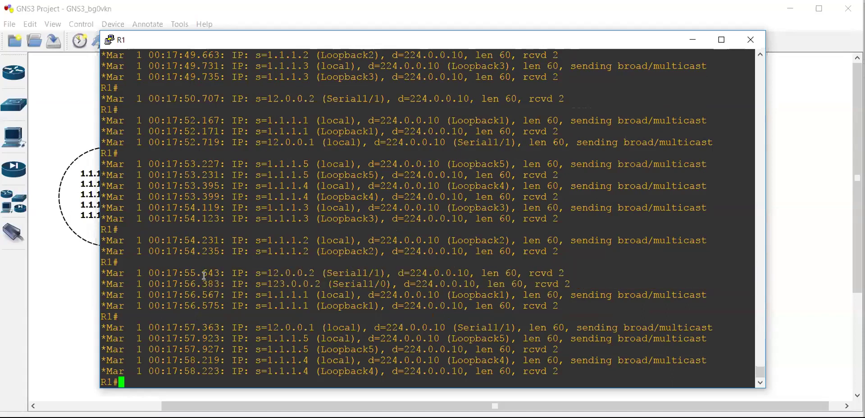
text(un all)
key(Return)
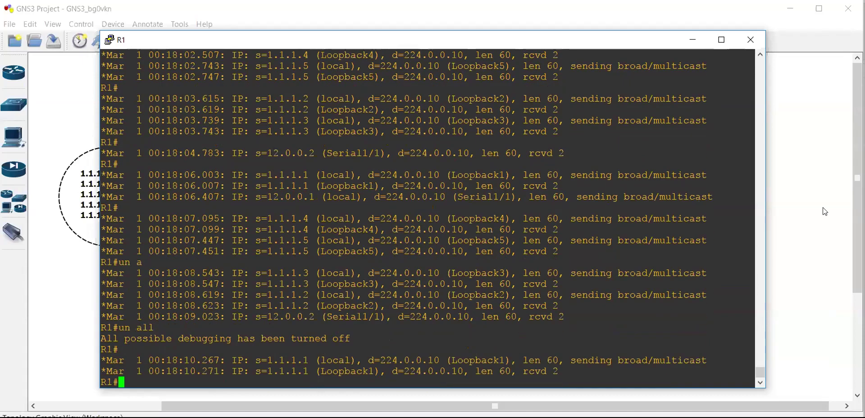
Switch to a new Notepad document and head it "Normal eigrp"
click(825, 212)
key(super)
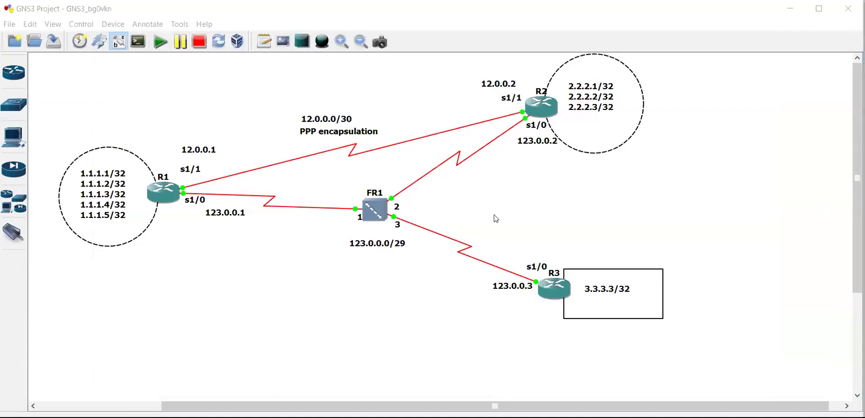
text(not)
key(Return)
text(Normal eigrp)
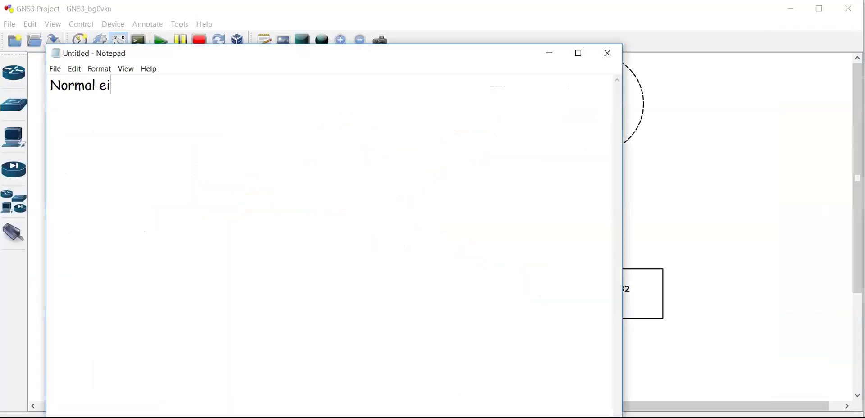
List the normal EIGRP timers in the note as "Hello 5 sec" and "Hold 15 sec"
key(Return)
key(Return)
text(Hello)
key(Return)
text(Hold)
key(Up)
text(5 sec)
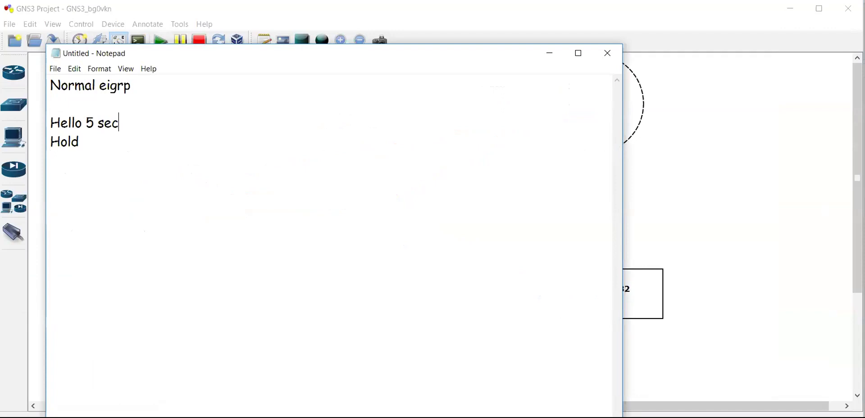
click(494, 214)
text(15 sec  )
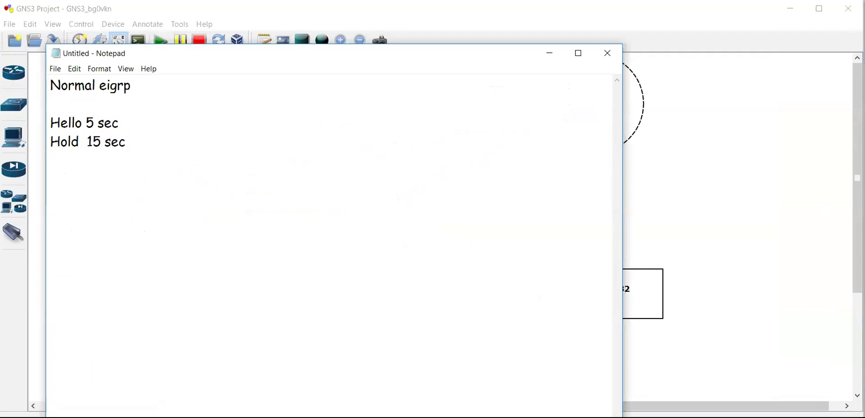
Add a "Frame relay" section to the note with hello 60 and hold 180
text(Frame relay)
key(Return)
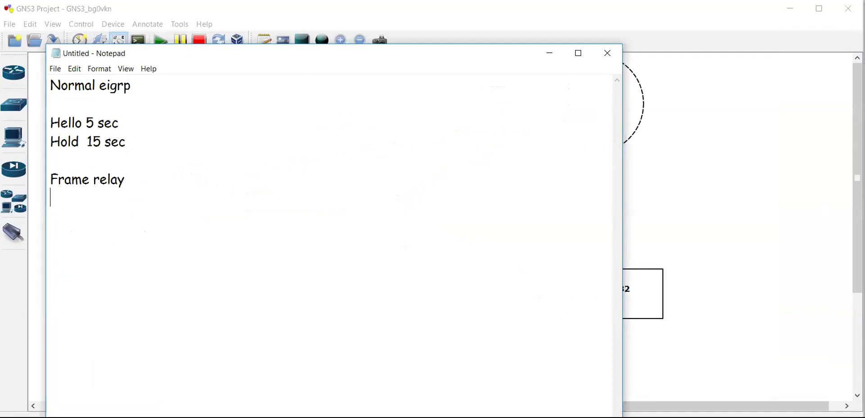
text(hello)
key(Return)
text(hold)
key(Up)
text(60)
key(Down)
text(180)
Return to the GNS3 topology, open R1's console and enter configuration mode for interface s1/0
click(784, 166)
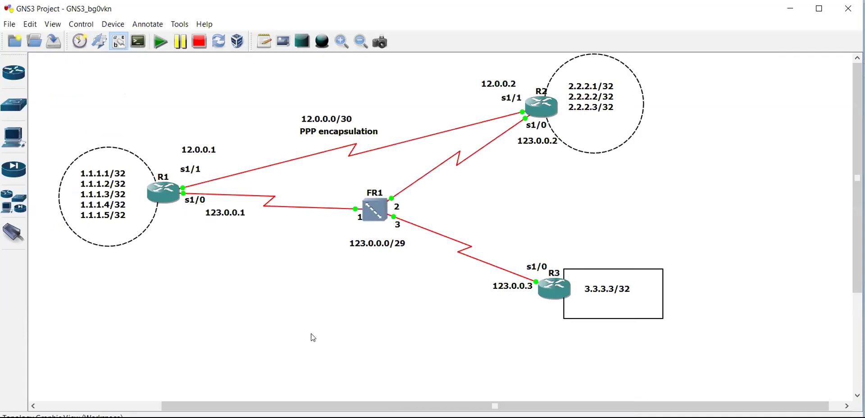
double_click(157, 195)
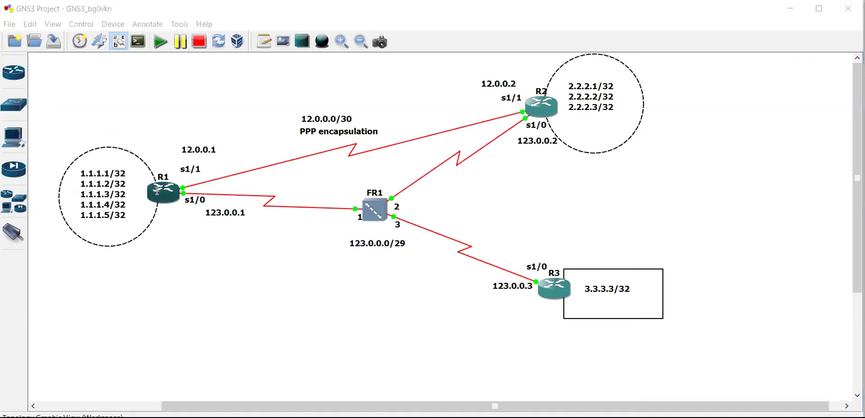
text(conf)
key(Return)
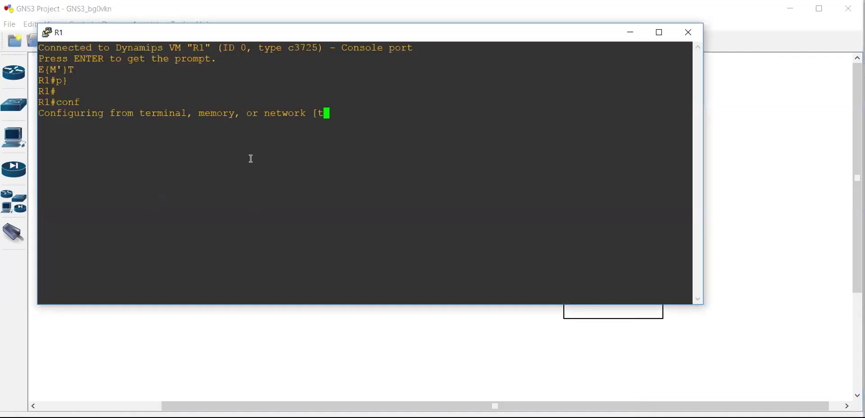
key(Return)
key(Return)
text(int s1/0)
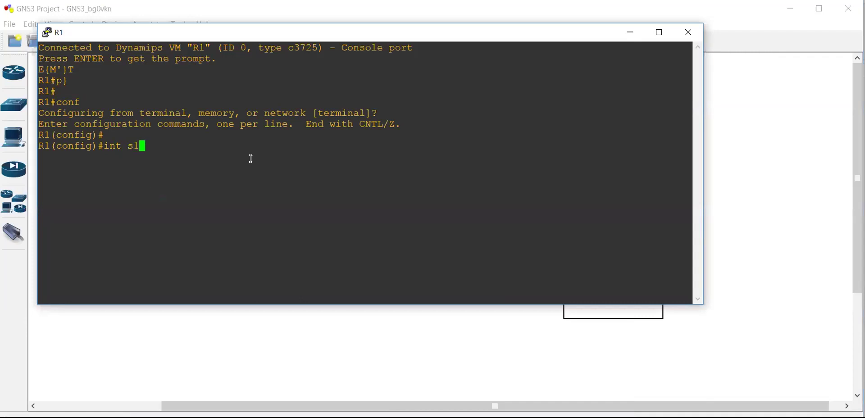
key(Return)
Query the accepted values of the ip hello-interval eigrp 1 command on interface s1/0
text(ip ei)
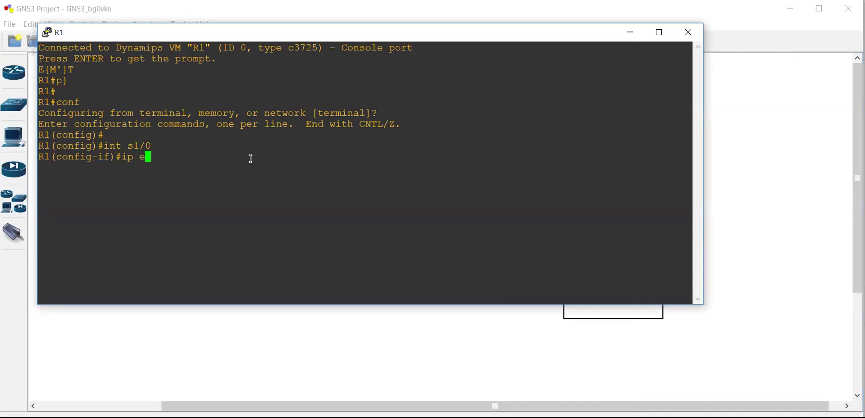
key(Tab)
key(Tab)
key(BackSpace)
key(BackSpace)
text(hello-interval)
key(Tab)
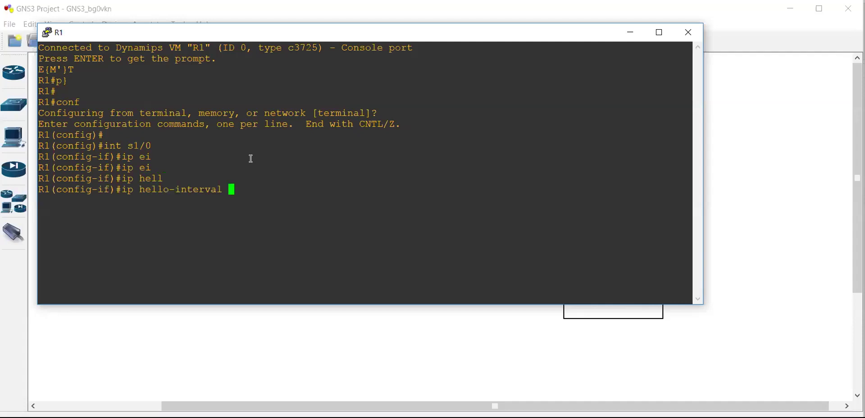
text(ei)
key(Tab)
text(1 ?)
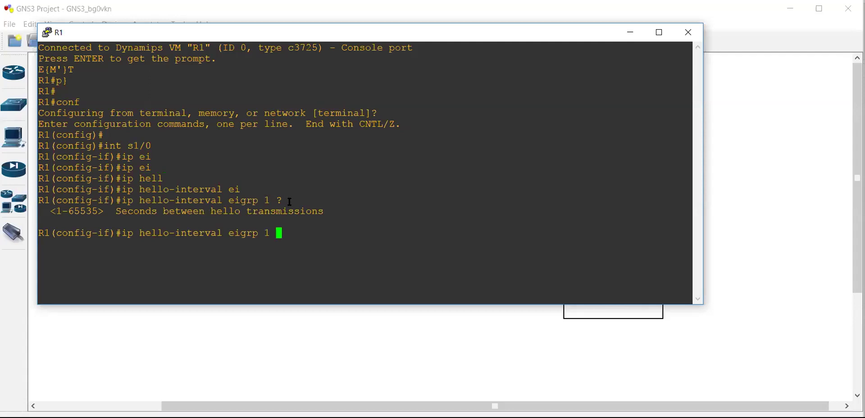
Set the EIGRP 1 hello interval on R1's s1/0 to 30 seconds
text(5)
key(BackSpace)
text(40)
key(BackSpace)
key(BackSpace)
text(30)
key(Return)
Check the value range for ip hold-time eigrp 1 and set the hold time on s1/0 to 90 seconds
text(ip hol)
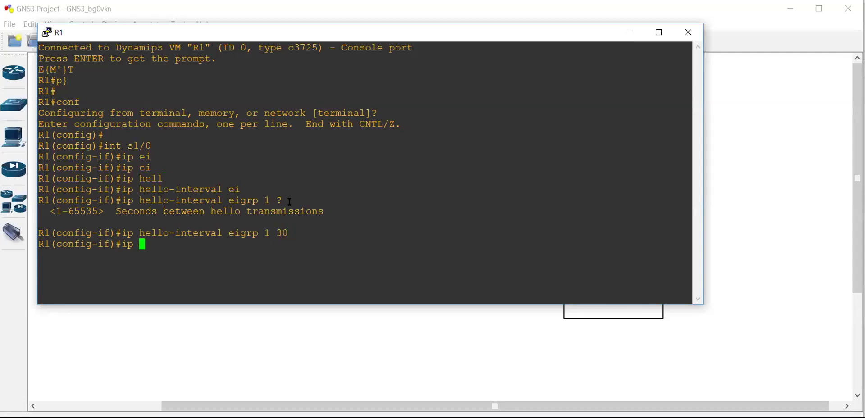
key(Tab)
text(ei)
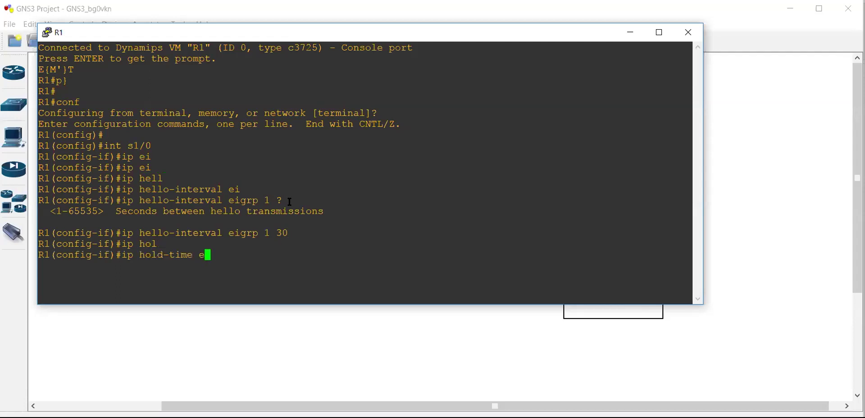
key(Tab)
text(1 ?)
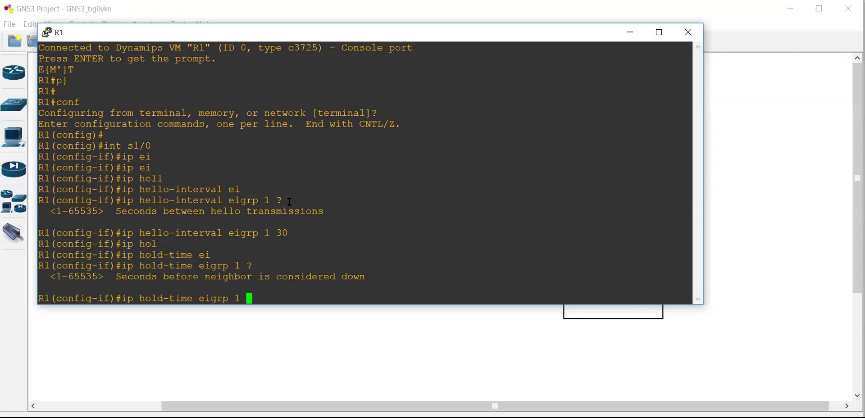
text(90)
key(Return)
Display R1's command history with do sh his and examine the hello-interval and hold-time entries
key(Return)
text(do sh his)
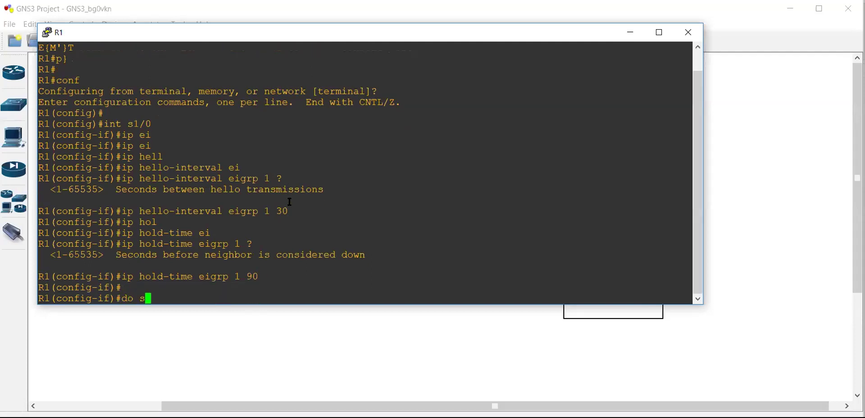
key(Return)
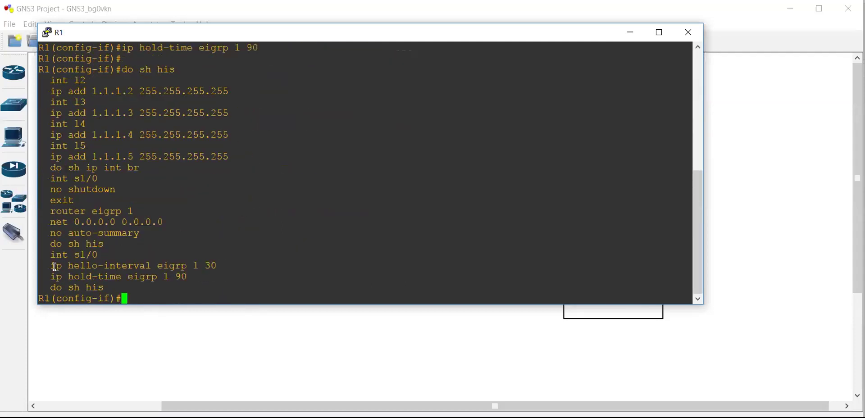
drag(49, 265, 206, 275)
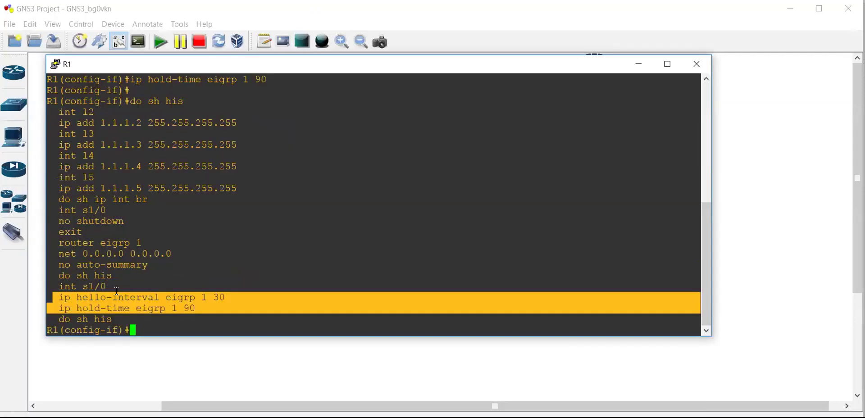
click(114, 291)
drag(204, 308, 51, 298)
Recall the hello-interval command and set the EIGRP 1 hello interval on s1/0 to 60 seconds
key(Up)
key(Up)
key(Up)
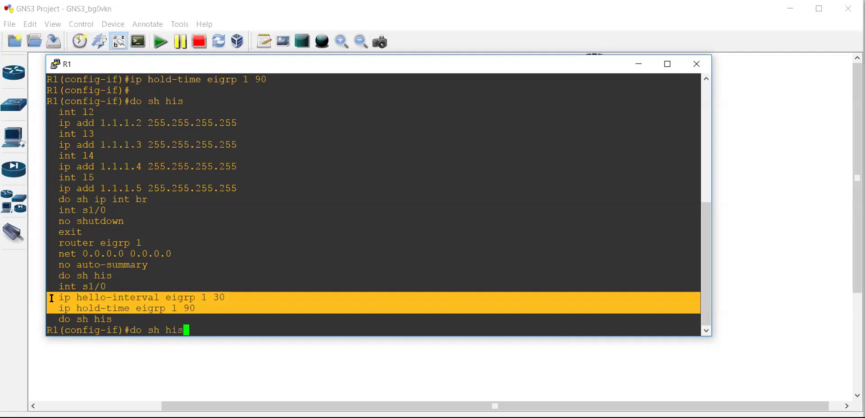
key(BackSpace)
key(BackSpace)
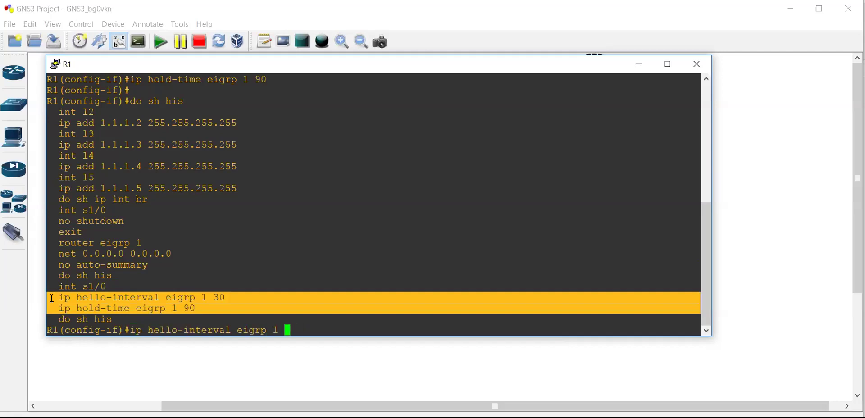
text(60)
key(Return)
Recall the hold-time command and set the EIGRP 1 hold time on s1/0 to 180 seconds
key(Up)
key(Up)
key(Up)
key(BackSpace)
key(BackSpace)
text(180)
key(Return)
key(Return)
List the command history again and check the last hello-interval and hold-time commands
key(Return)
text(do sh his)
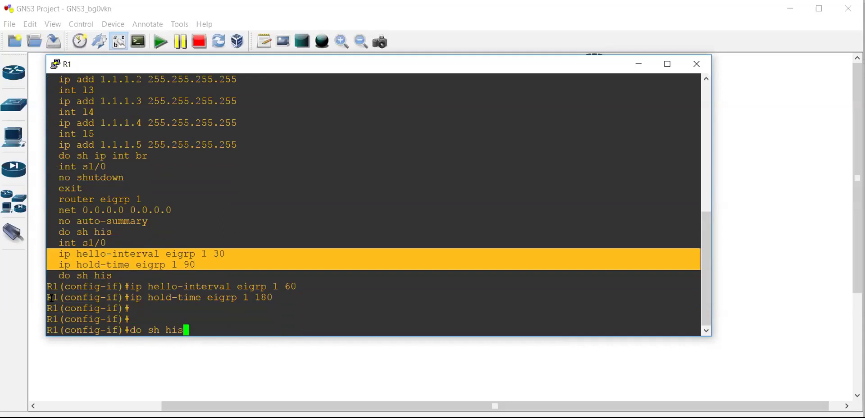
key(Return)
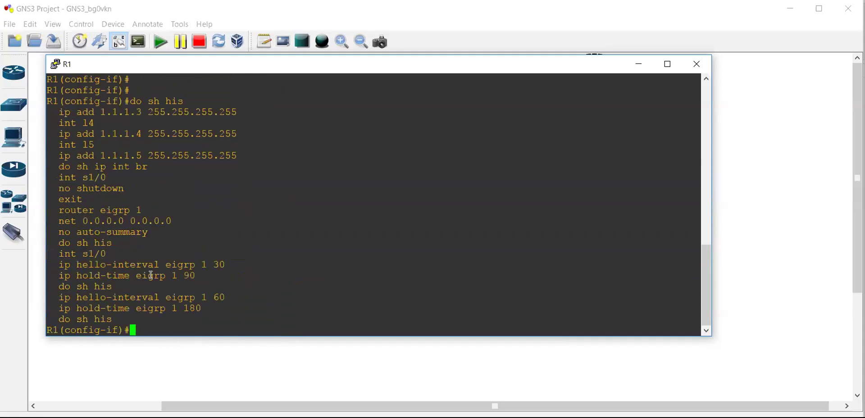
drag(209, 308, 57, 298)
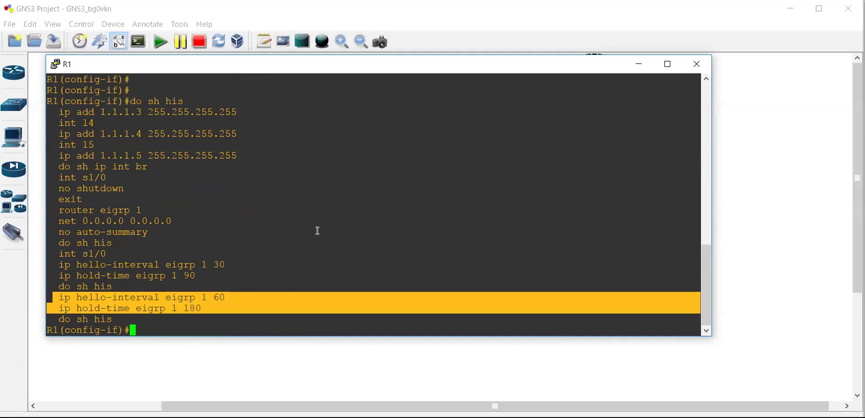
Switch to the Notepad timer note and close it without saving
key(alt+Tab)
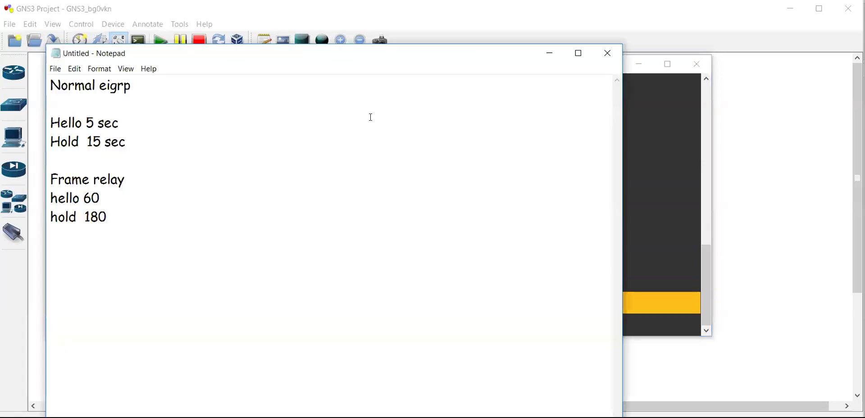
click(606, 53)
click(481, 236)
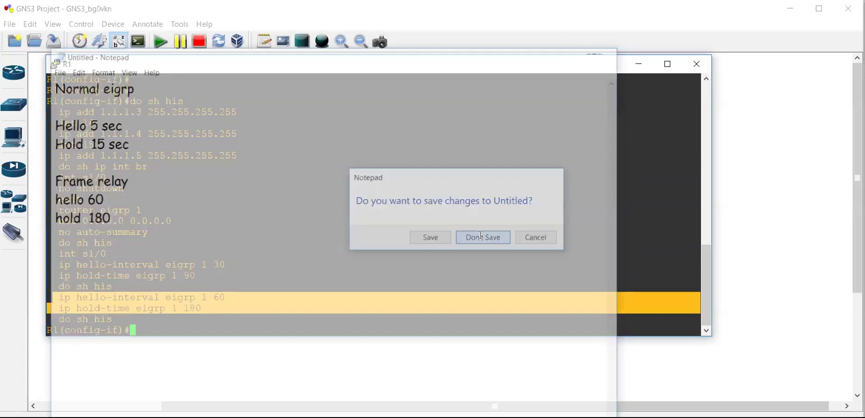
Leave configuration mode on R1 and display its routing table with sh ip route
click(288, 216)
key(ctrl+z)
key(ctrl+z)
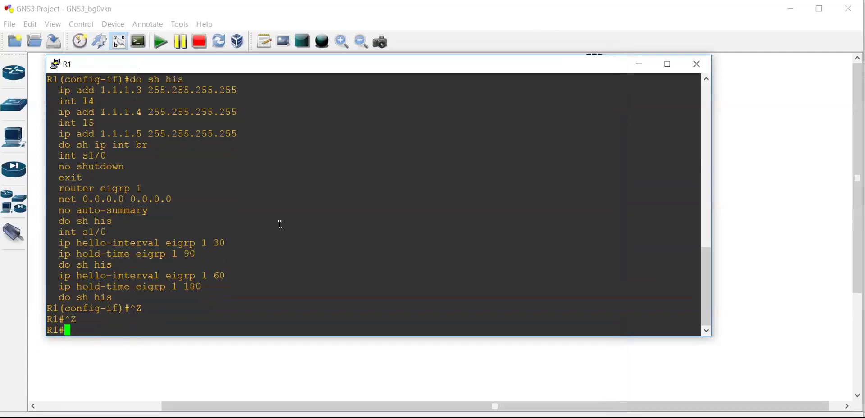
key(ctrl+z)
text(sh ip )
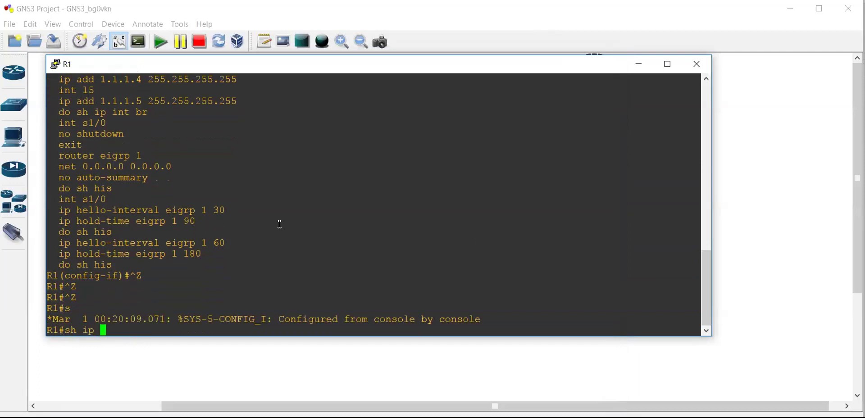
text(ro)
key(Tab)
key(Return)
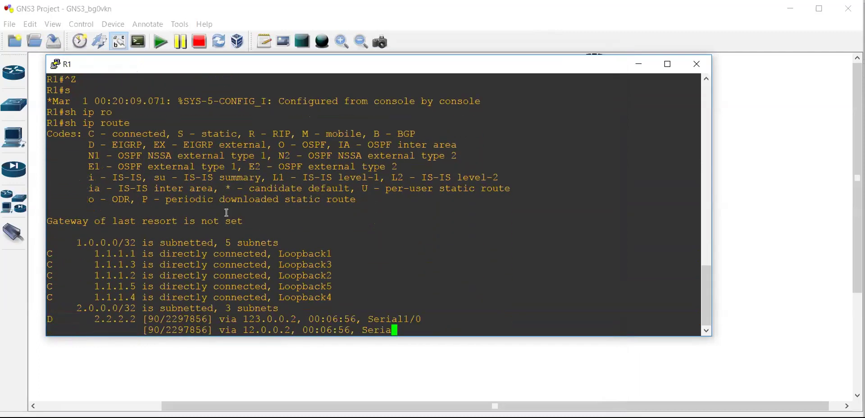
Run sh ip route again and examine the EIGRP routes for the 2.0.0.0/32 subnets
key(space)
text(''[~)
key(Up)
key(Return)
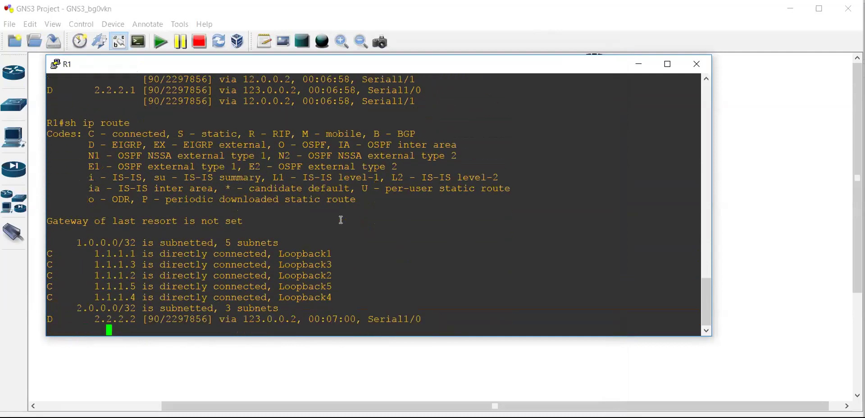
key(Return)
key(Return)
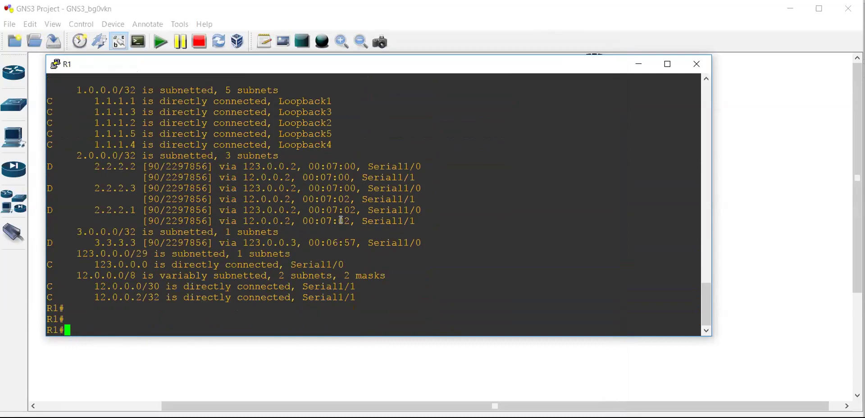
drag(77, 156, 390, 228)
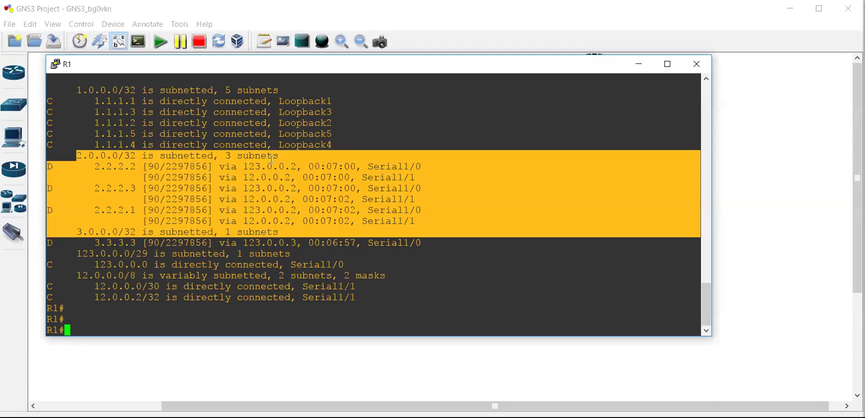
click(245, 210)
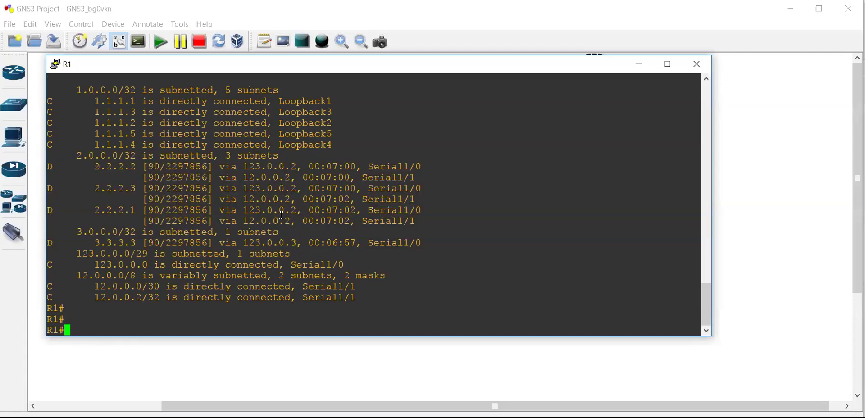
Examine the metric and the two next hops of the 2.2.2.2 route in R1's routing table
drag(417, 221, 211, 169)
click(161, 178)
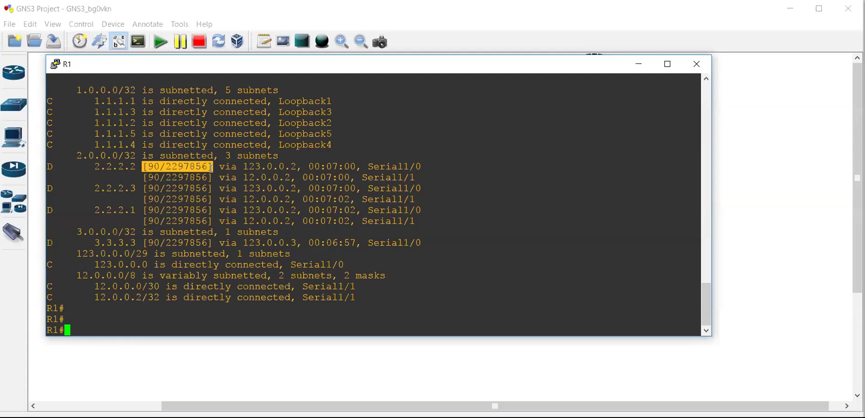
click(255, 178)
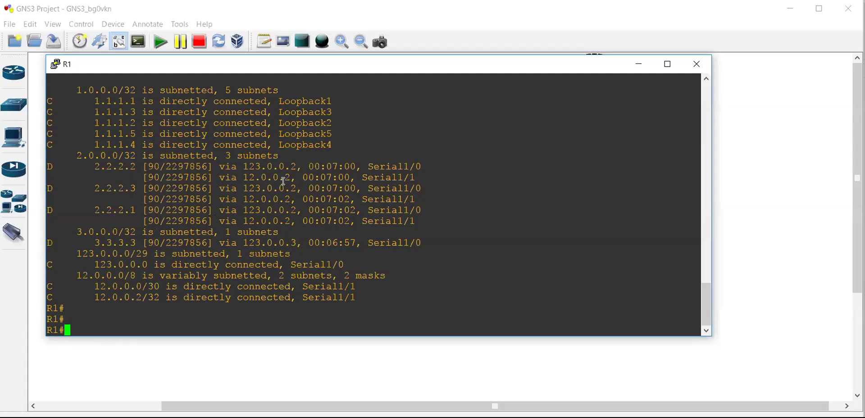
drag(144, 165, 419, 172)
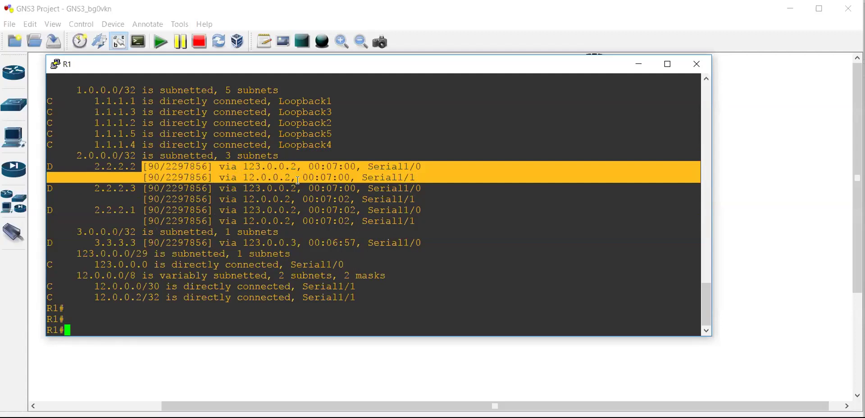
click(229, 174)
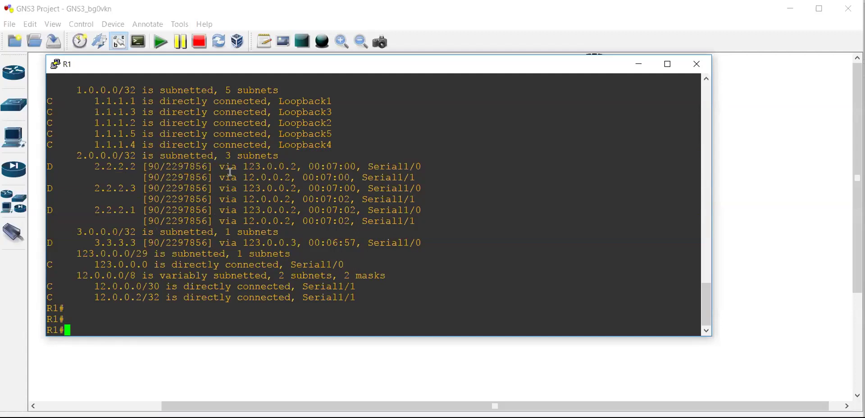
drag(244, 176, 304, 176)
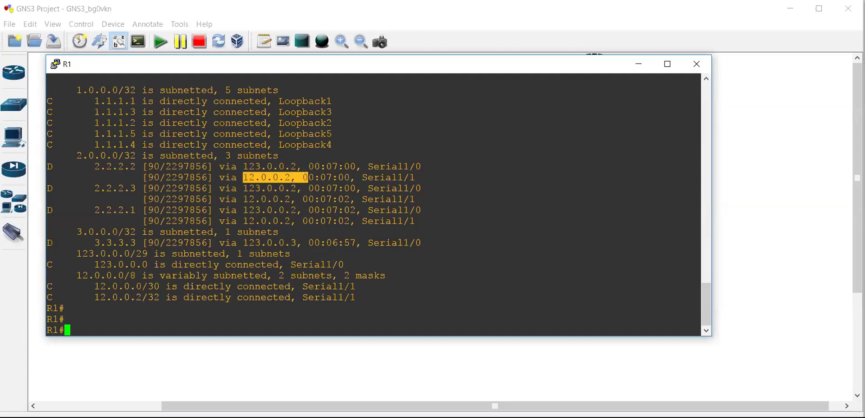
Switch to the CCNP ROUTE book in Adobe Reader and read Example 3-5 on the inbound offset on WAN1
key(alt+Tab)
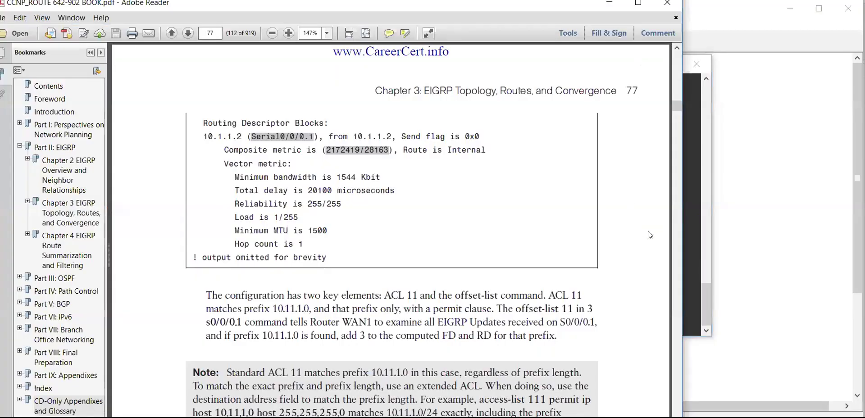
click(676, 92)
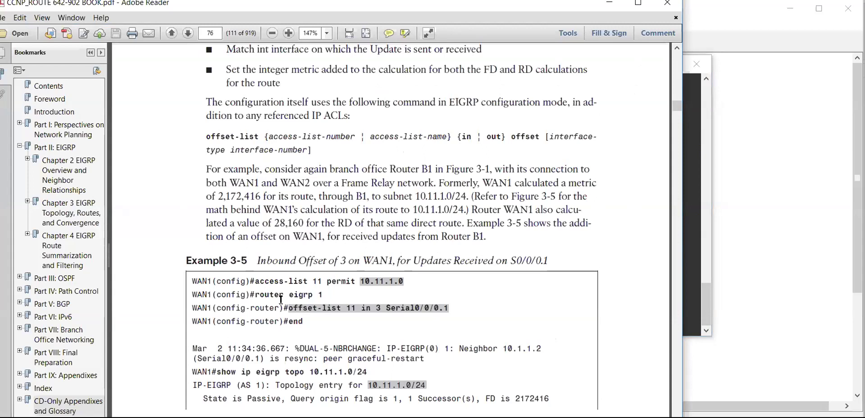
drag(257, 260, 451, 260)
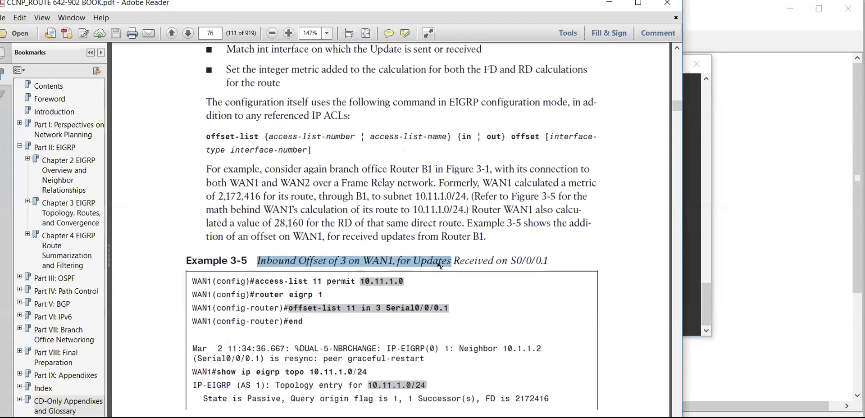
click(424, 280)
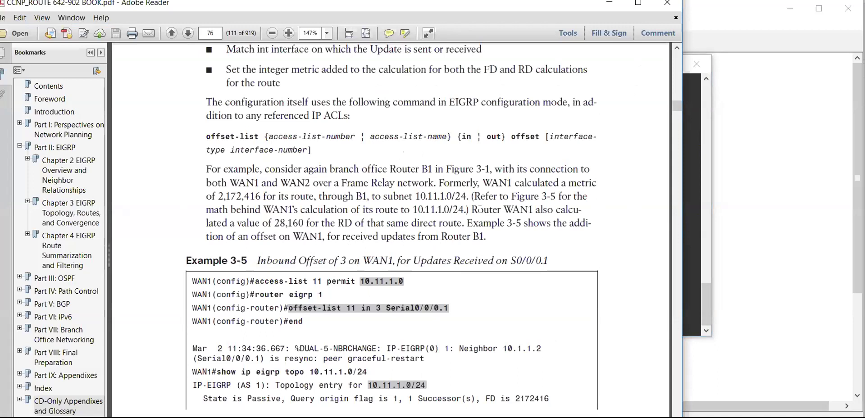
Look back through the chapter's bandwidth and metric pages, and return to Example 3-5 to study its access-list and offset-list commands
click(677, 80)
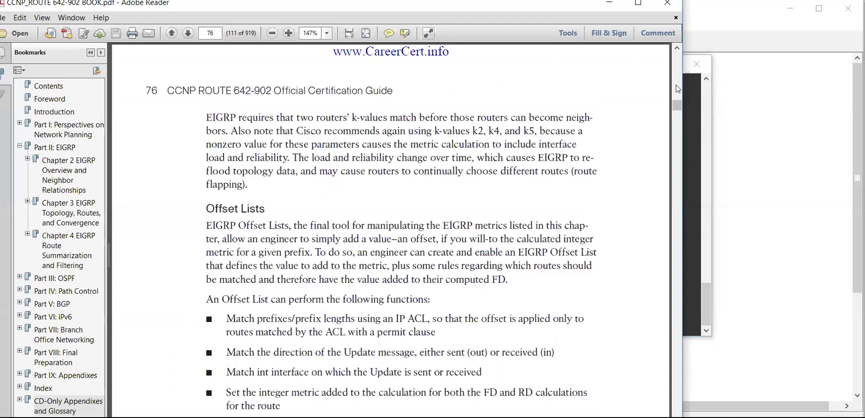
scroll(675, 84, up, 10)
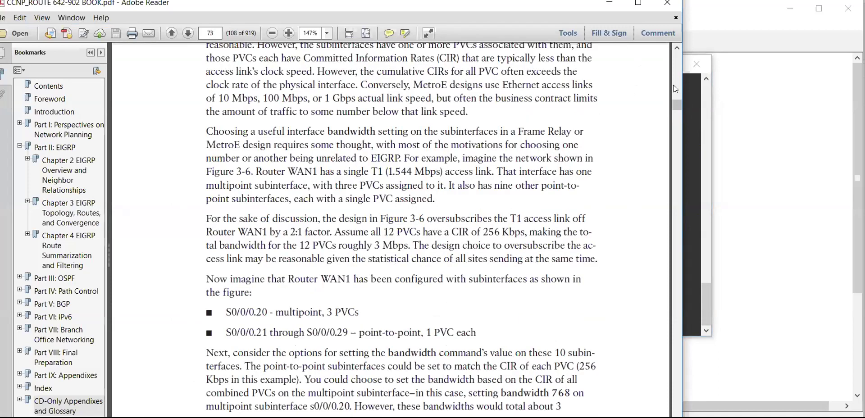
scroll(674, 86, up, 15)
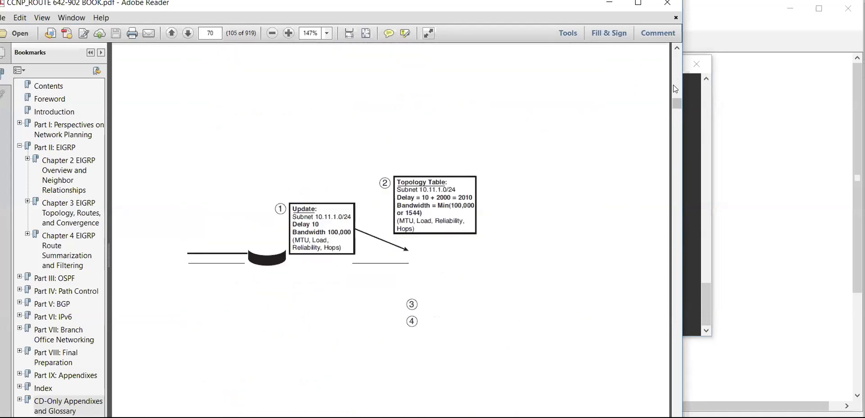
scroll(673, 85, up, 15)
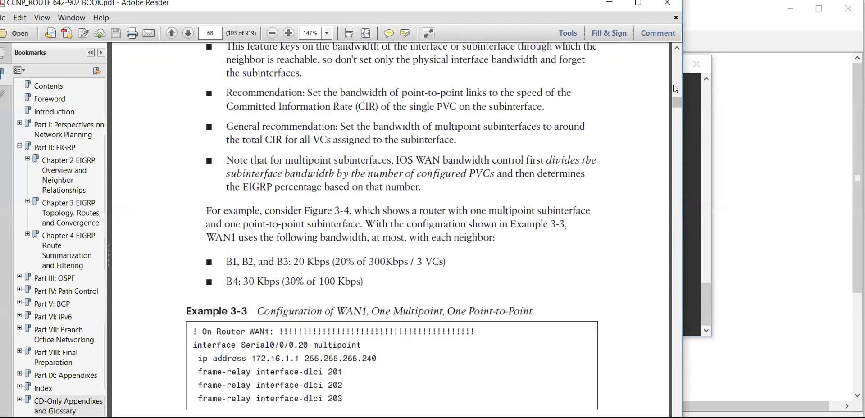
scroll(676, 137, down, 20)
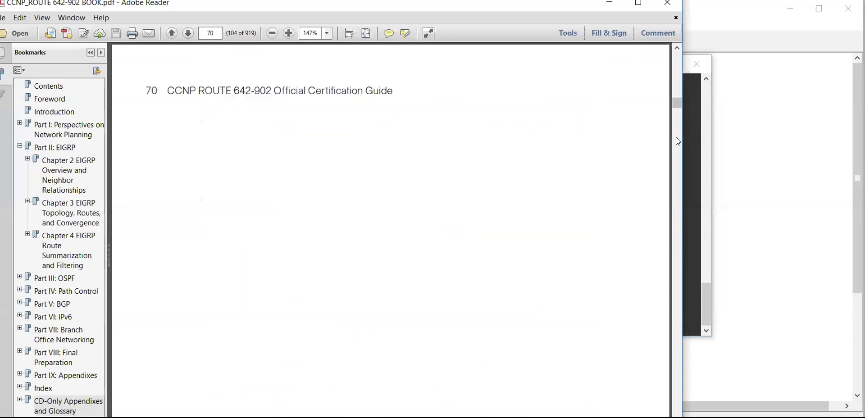
scroll(676, 136, down, 10)
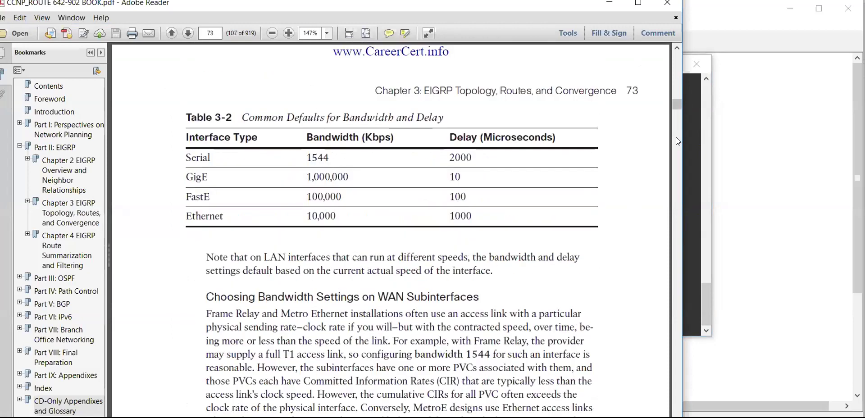
scroll(676, 138, down, 20)
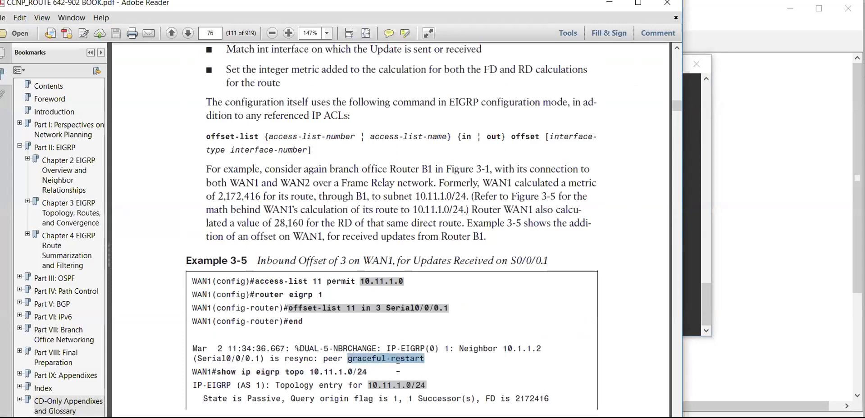
drag(301, 374, 411, 386)
drag(244, 277, 422, 285)
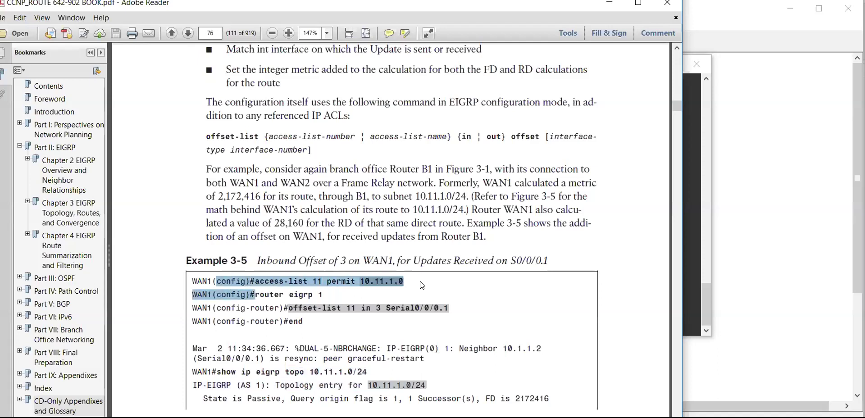
Switch to the GNS3 topology and adjust the position of R2's loopback address label inside its circle
click(757, 208)
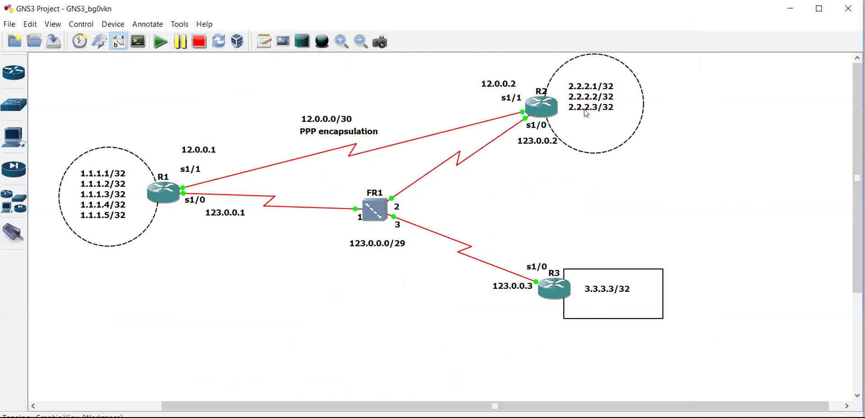
mouse_move(587, 90)
mouse_down()
mouse_move(591, 107)
mouse_move(590, 97)
mouse_up()
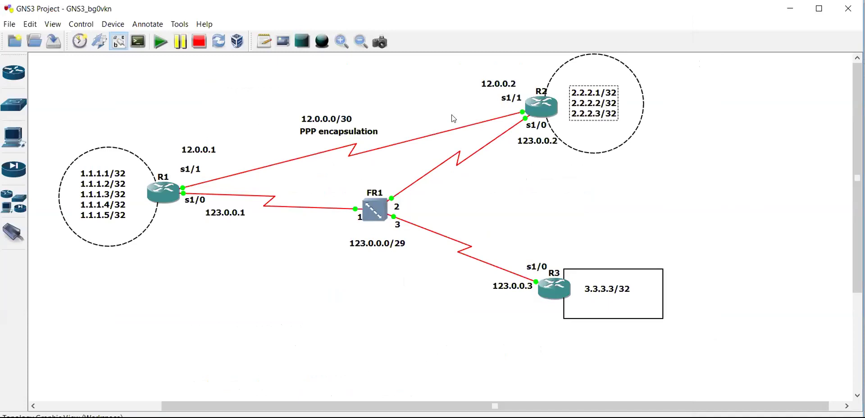
drag(585, 113, 585, 107)
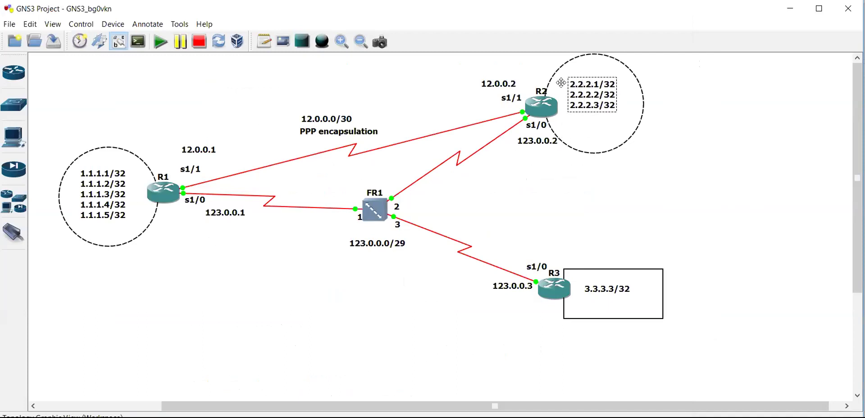
Bring up the R1 console and enter global configuration mode from the terminal
mouse_move(461, 417)
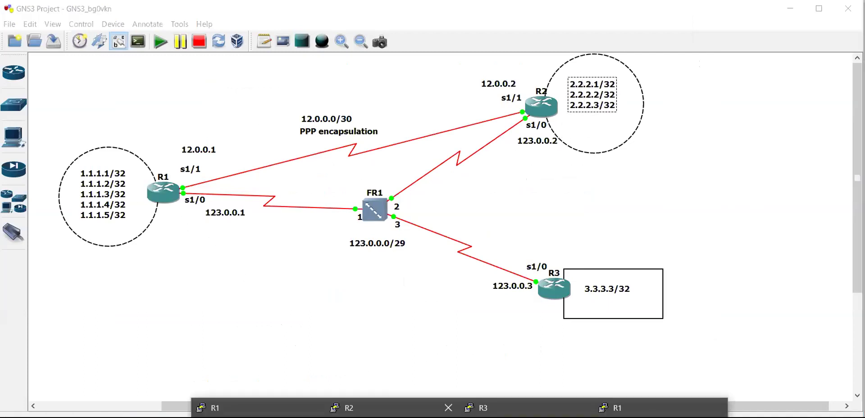
click(300, 407)
text(conf)
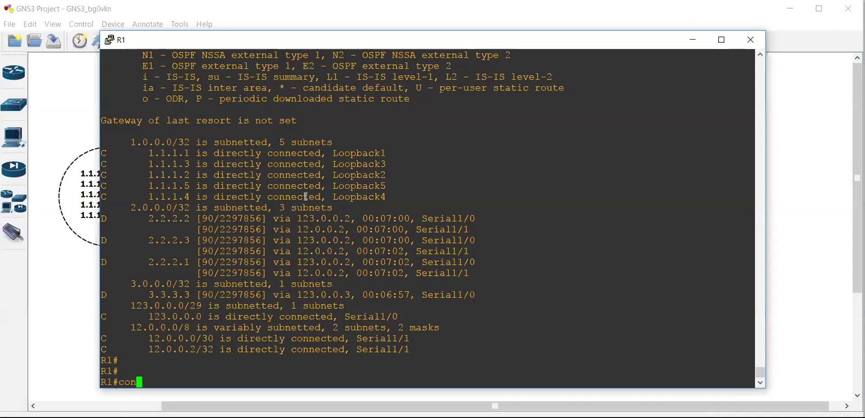
key(Return)
key(Return)
key(Return)
Create standard access list 1 on R1 permitting 2.2.2.2, checking the command help and the book example first
text(ac)
key(Tab)
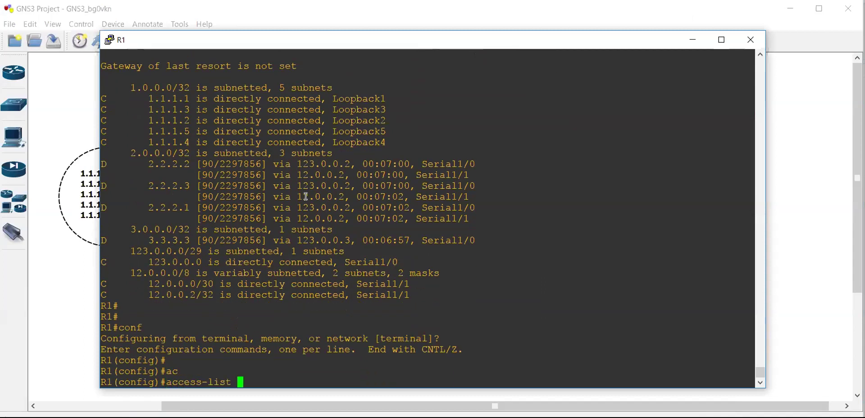
text(1 per)
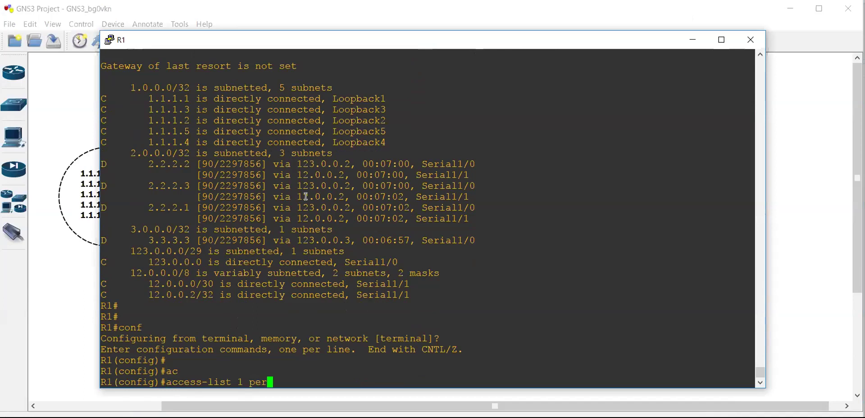
key(Tab)
text(2.2.2.2 ?)
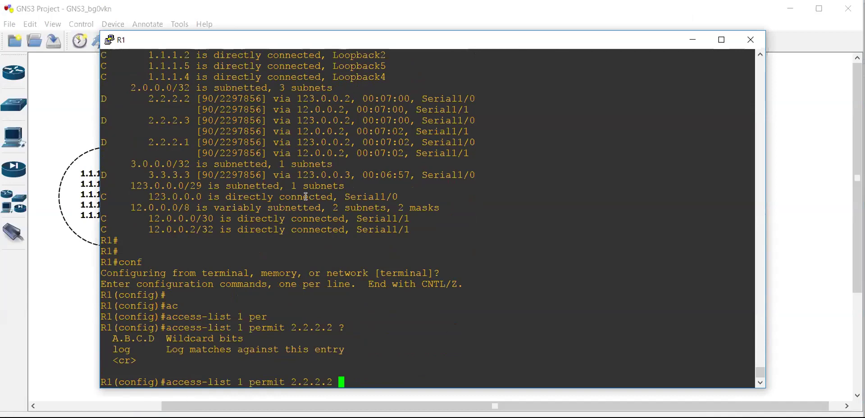
key(alt+Tab)
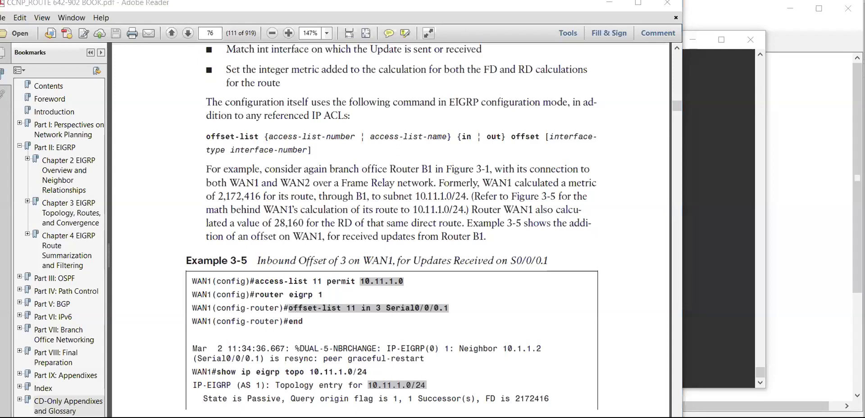
key(alt+Tab)
key(Return)
key(Return)
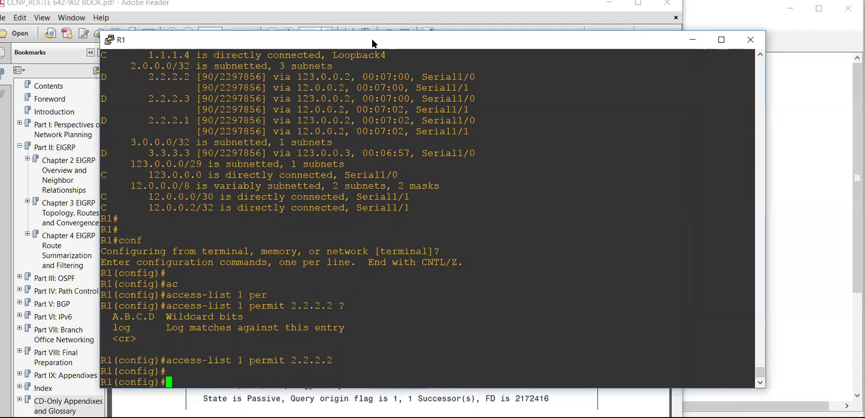
Move the R1 console aside and enter router configuration for EIGRP 1
drag(372, 43, 460, 62)
text(rou)
key(Tab)
text(te)
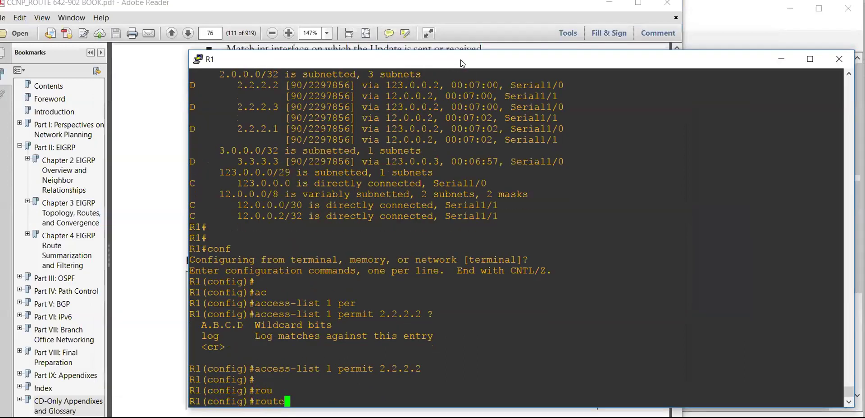
text(r)
key(Tab)
text(e)
key(Tab)
text(1)
key(Return)
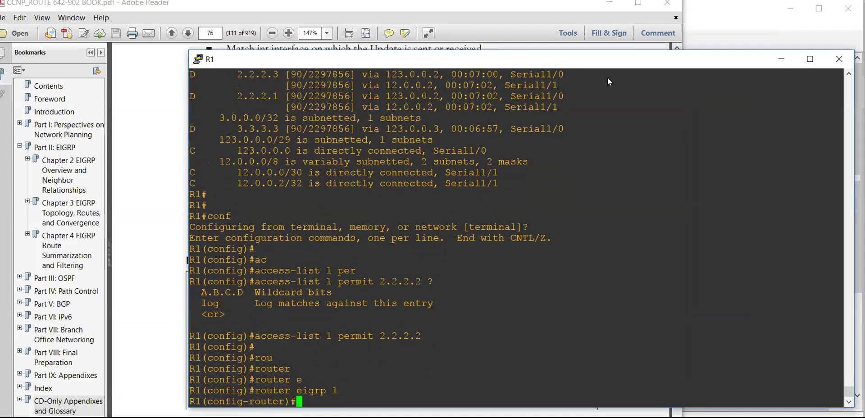
With the book example in view, apply offset-list 1 in 5 on serial 1/0 and exit router configuration
drag(545, 59, 835, 56)
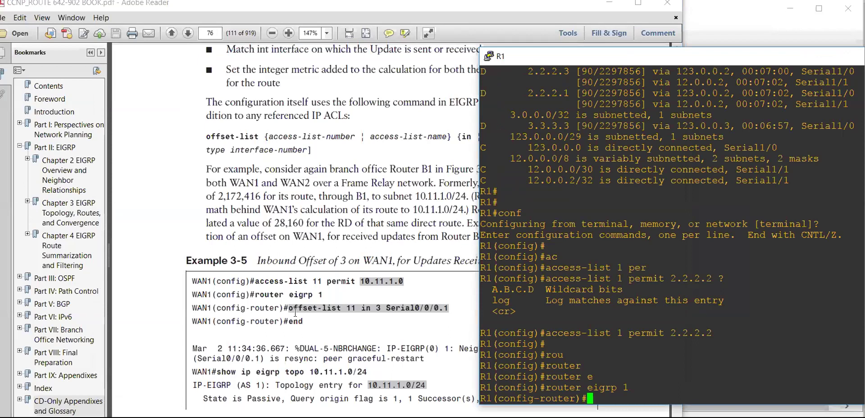
text(off)
key(Tab)
text(1 in)
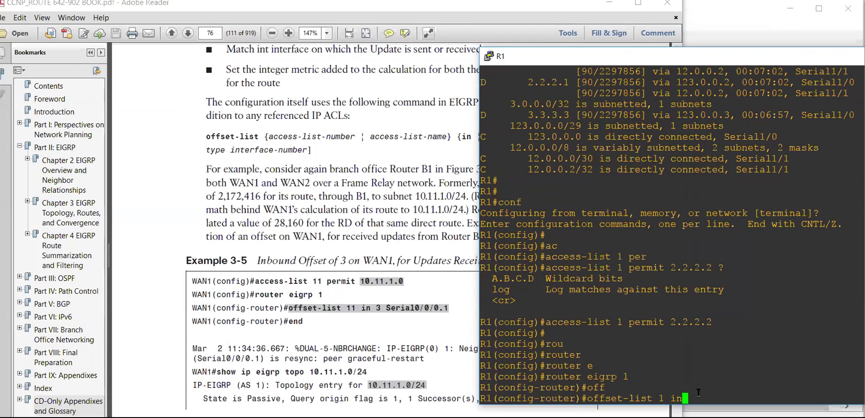
text(5 se)
key(Tab)
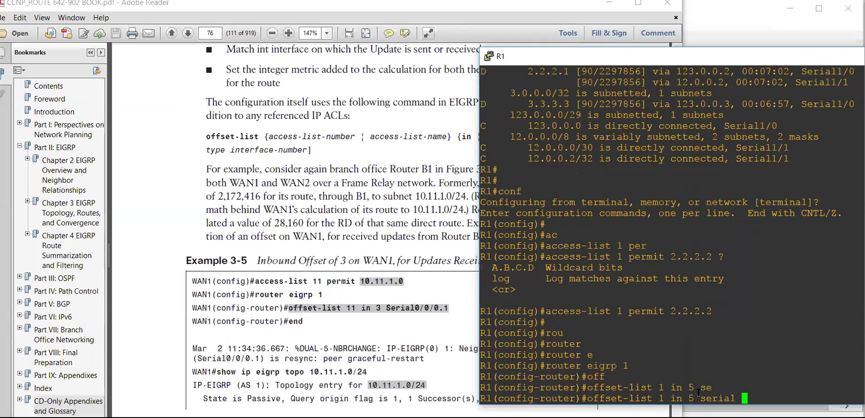
text(1/0)
key(Return)
key(Return)
text(ex)
key(Return)
key(Return)
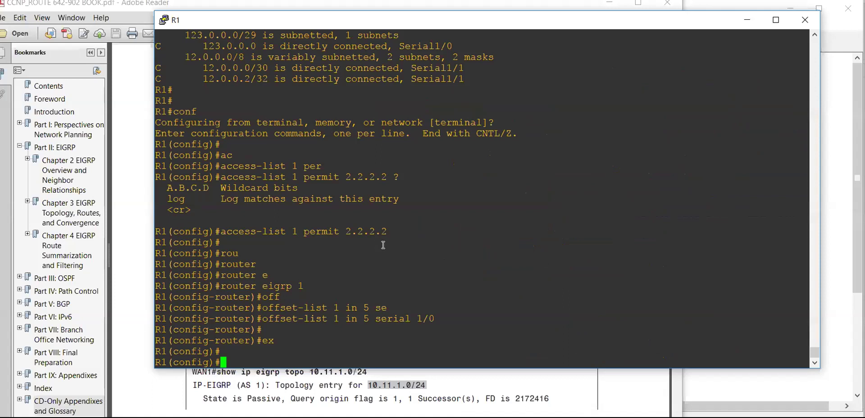
List R1's command history with do sh his and check the access-list, router eigrp and offset-list commands
text(do sh his)
key(Return)
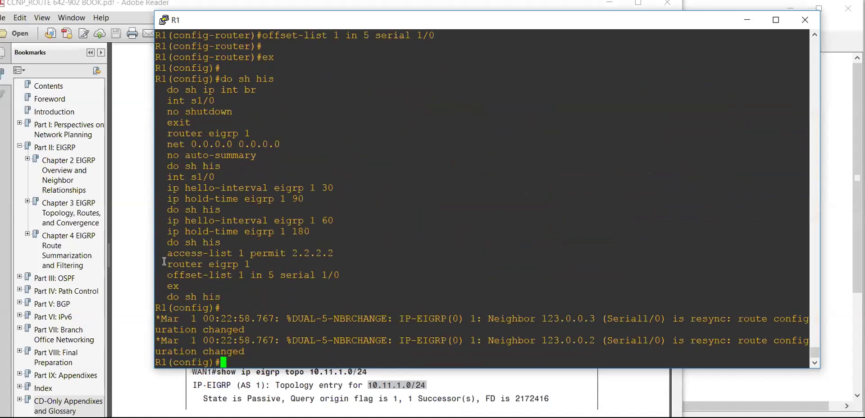
drag(161, 249, 351, 277)
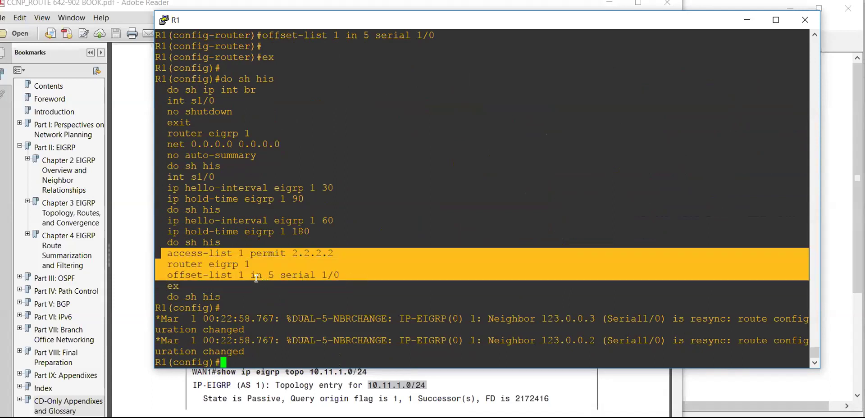
Leave configuration mode on R1 and display the IP routing table with sh ip ro, running it again for the 2.2.2.2 route
key(ctrl+z)
key(ctrl+z)
text(sh ip ro)
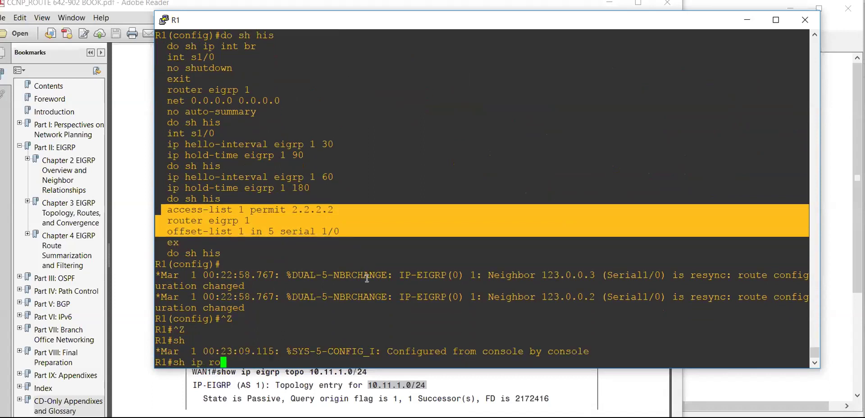
key(Return)
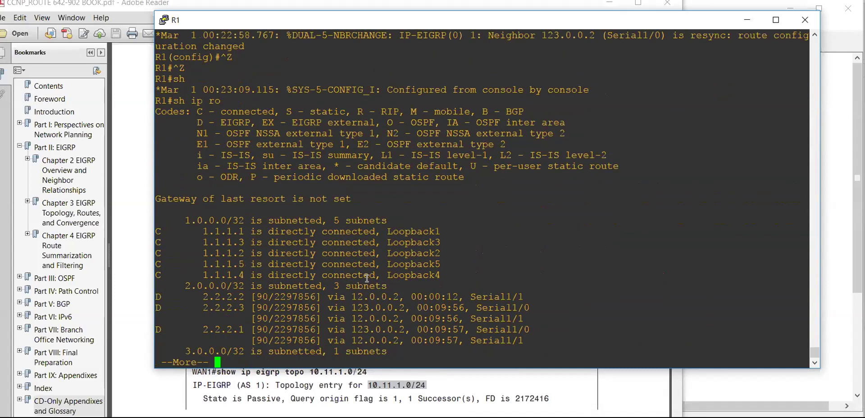
key(space)
key(Up)
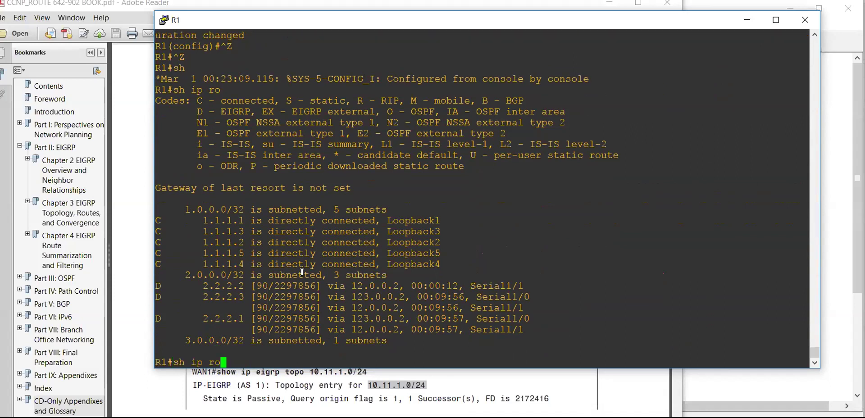
key(Return)
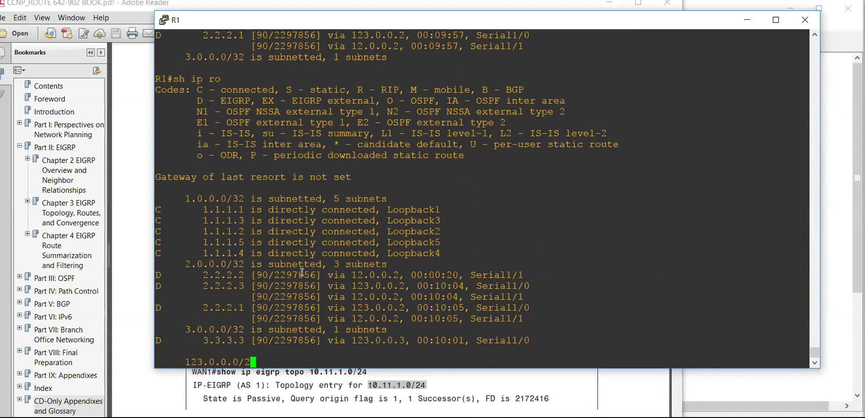
Compare the next hops of the 2.2.2.2 and 2.2.2.3 routes, end the paged listing and close the book PDF
drag(196, 253, 398, 251)
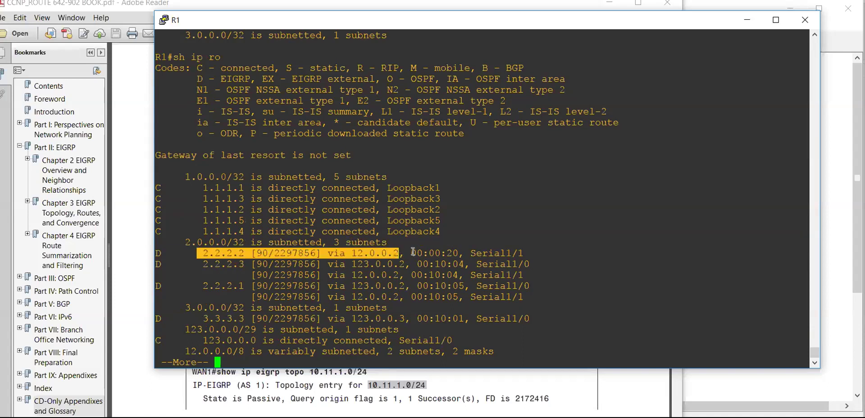
key(q)
drag(345, 253, 411, 253)
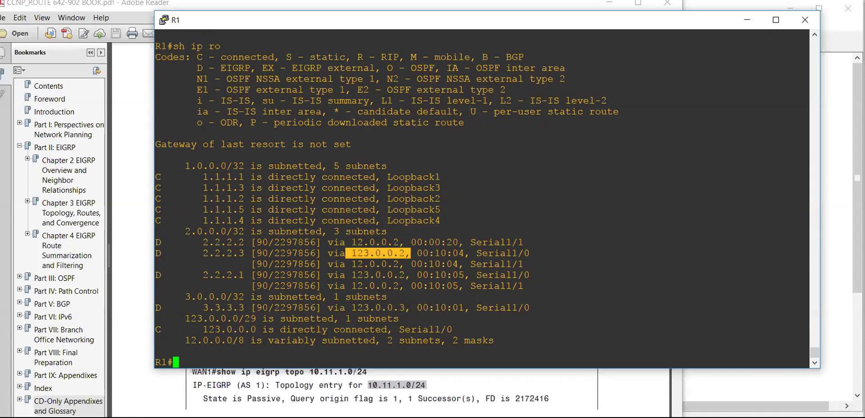
click(668, 3)
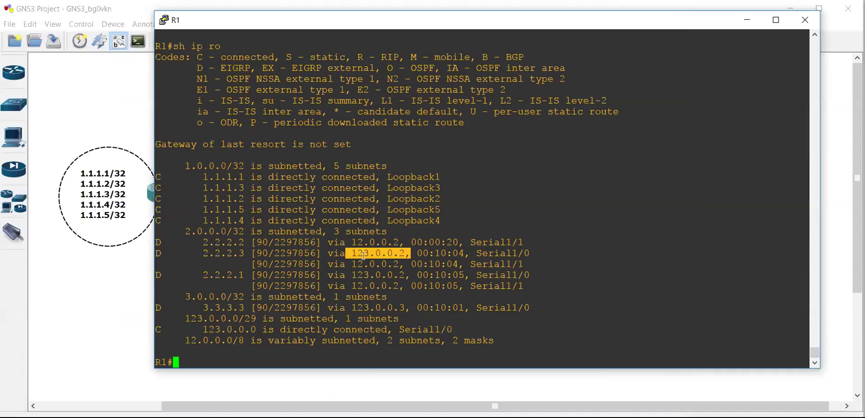
Bring up the GNS3 topology and shift R2's 2.2.2.x address label slightly up and left within its circle
click(145, 285)
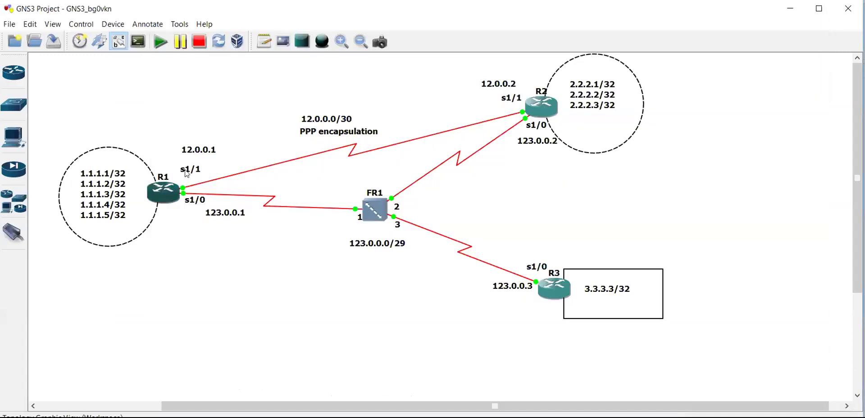
double_click(577, 98)
click(602, 99)
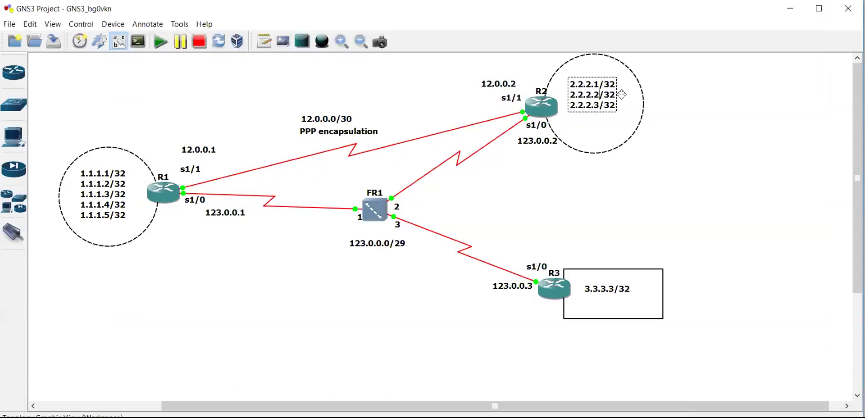
drag(592, 94, 335, 144)
drag(560, 136, 560, 97)
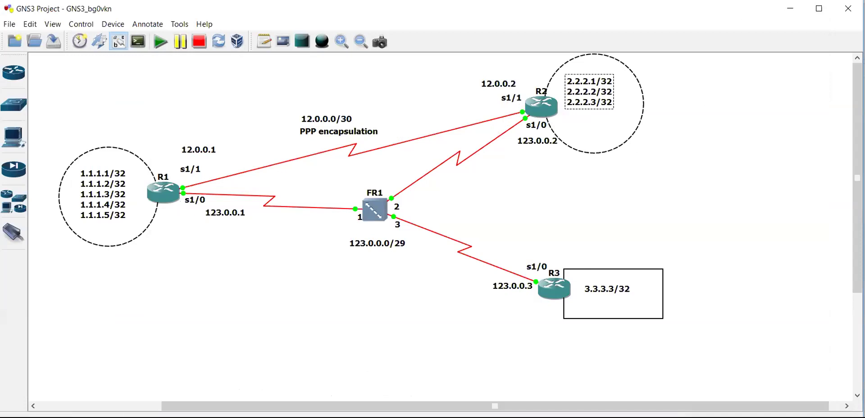
Reopen R1's console and review the earlier command history with the access-list and offset-list commands for 2.2.2.2
click(230, 406)
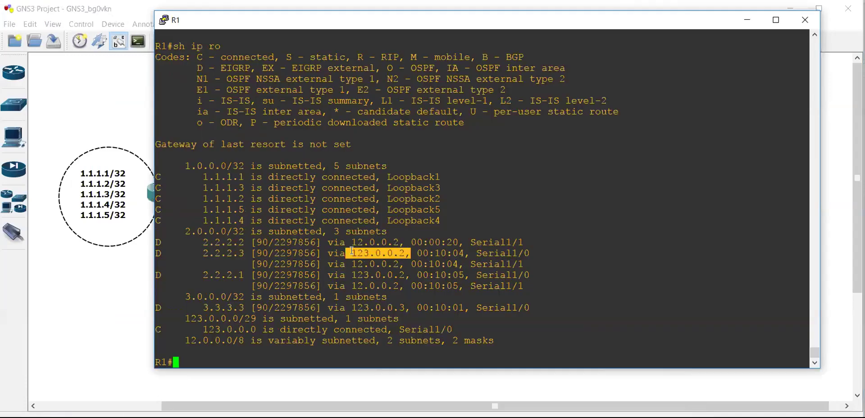
click(352, 251)
drag(269, 242, 316, 241)
scroll(816, 349, up, 1)
drag(817, 351, 816, 332)
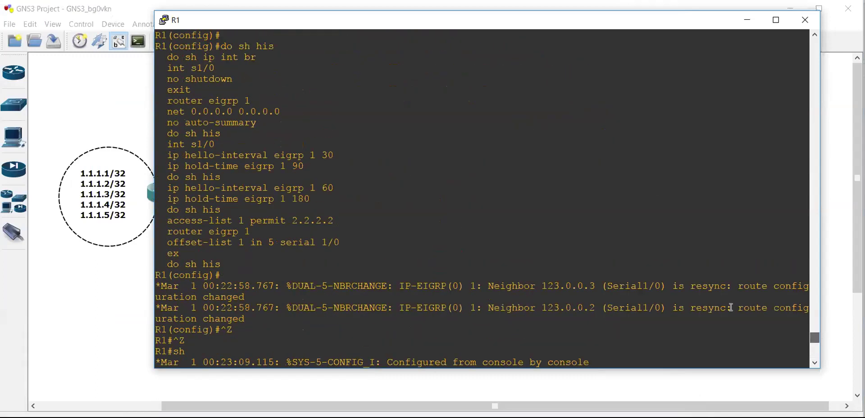
drag(269, 242, 277, 242)
Display R1's EIGRP topology table with sh ip eigrp topology and advance the listing to the loopback entries
click(486, 227)
key(Return)
key(Return)
key(Return)
key(Return)
key(Return)
key(Return)
key(Return)
key(Return)
key(Return)
key(Return)
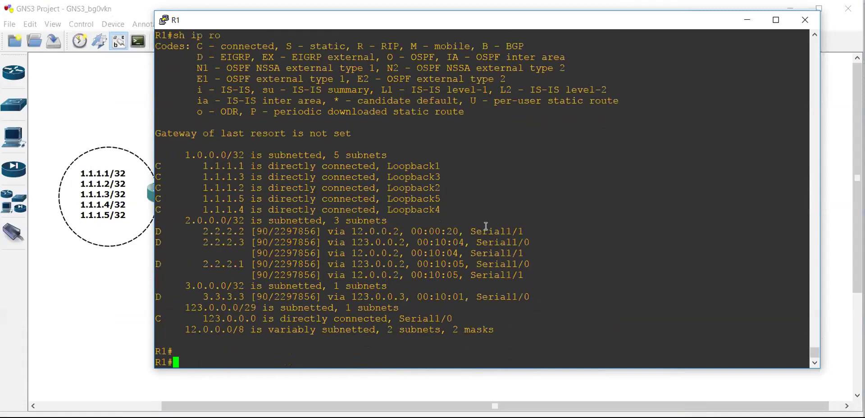
text(sh ip eigrp to)
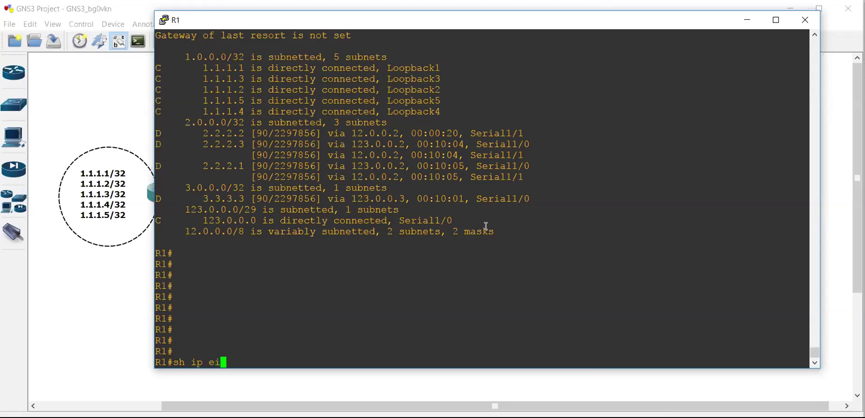
key(Tab)
text(to)
key(Tab)
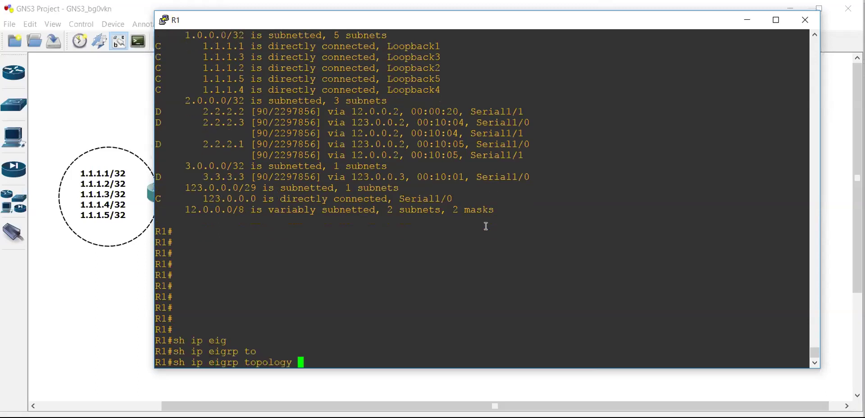
key(Return)
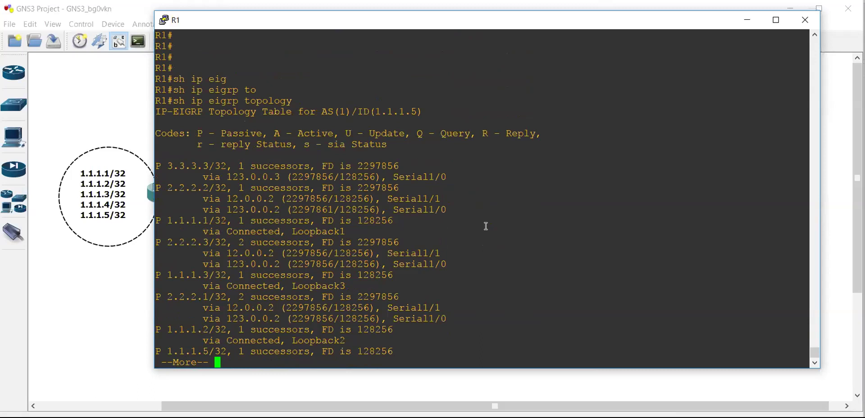
key(Return)
key(Return)
key(Return)
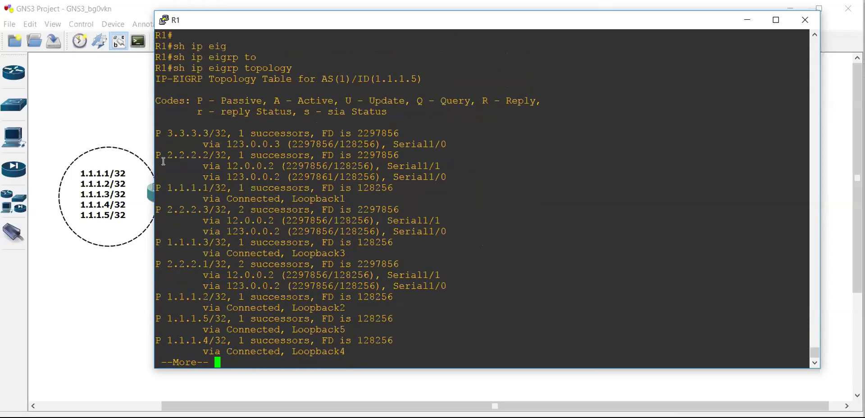
Examine the 2.2.2.2/32 entry in the EIGRP topology table, especially its path via 123.0.0.2 on Serial1/0
drag(163, 159, 446, 181)
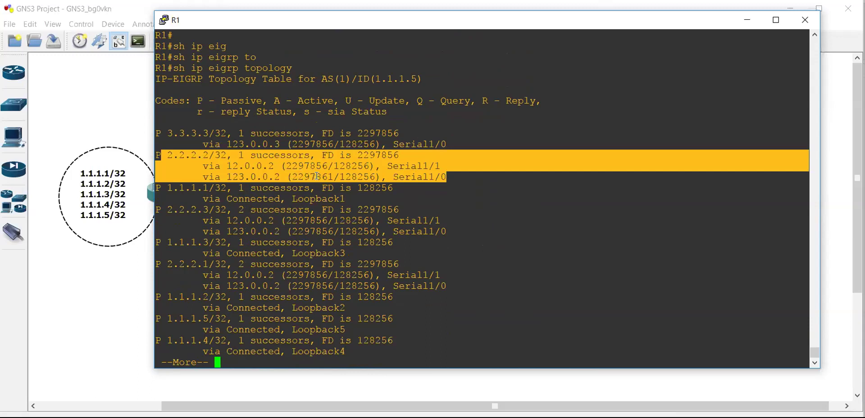
click(336, 173)
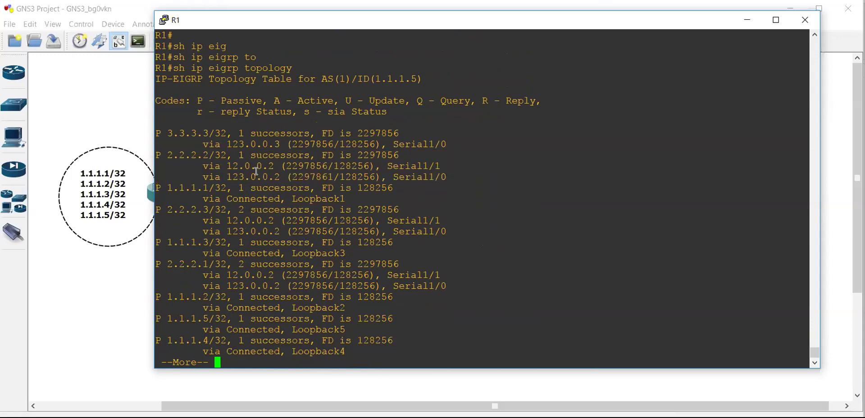
drag(224, 177, 292, 176)
drag(370, 175, 450, 180)
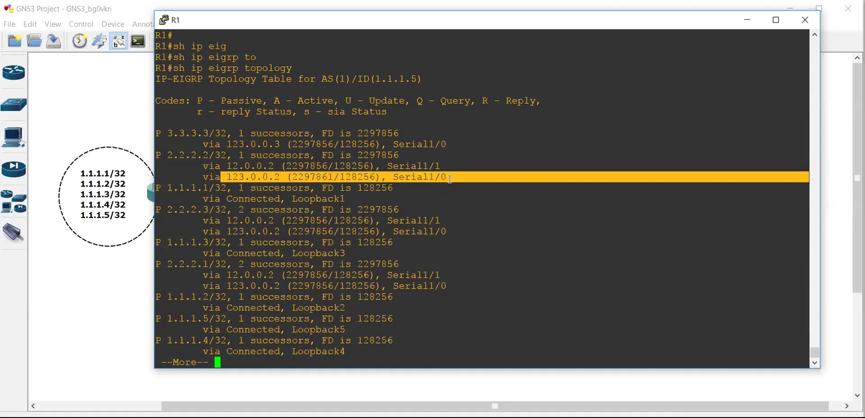
Compare the metrics of the 2.2.2.2/32 paths via 12.0.0.2 and 123.0.0.2 with the links in the topology diagram, then finish the listing
click(137, 298)
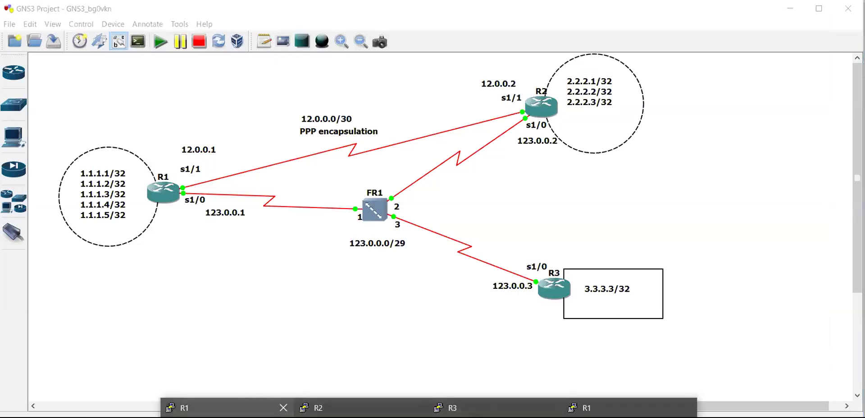
click(279, 407)
click(280, 223)
double_click(203, 165)
drag(274, 171, 438, 174)
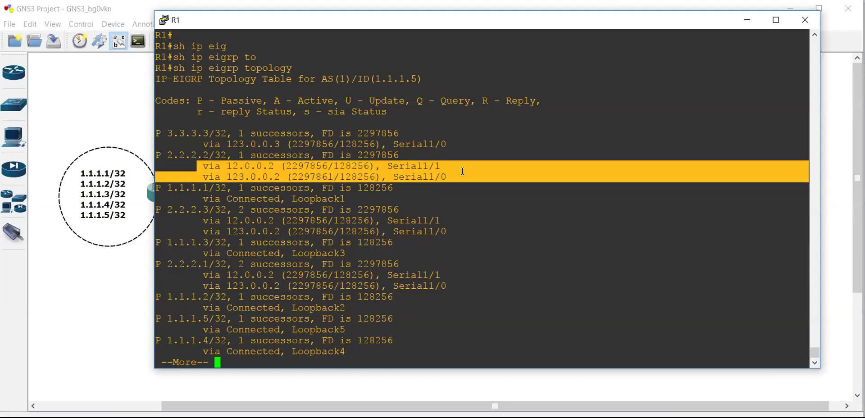
drag(286, 176, 376, 176)
click(330, 175)
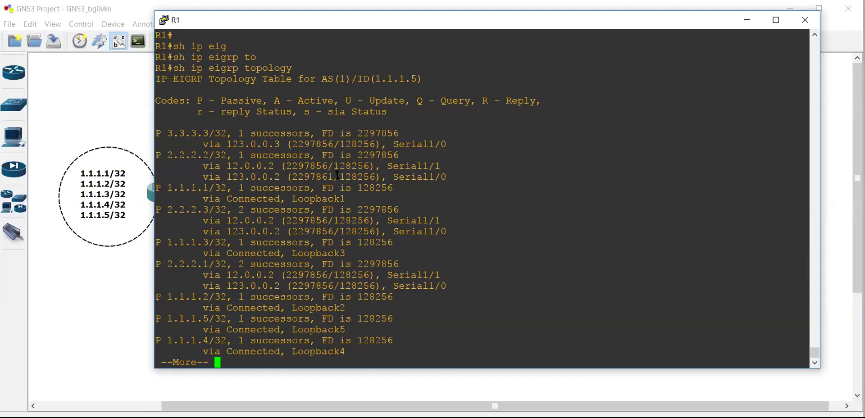
drag(337, 176, 284, 176)
drag(333, 166, 202, 166)
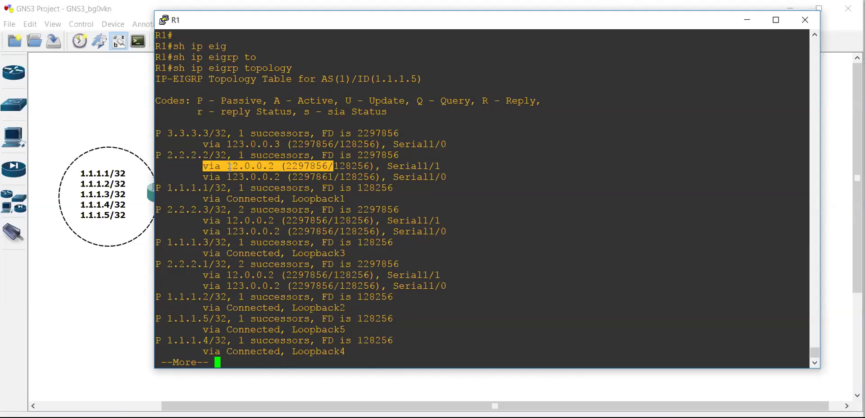
click(137, 275)
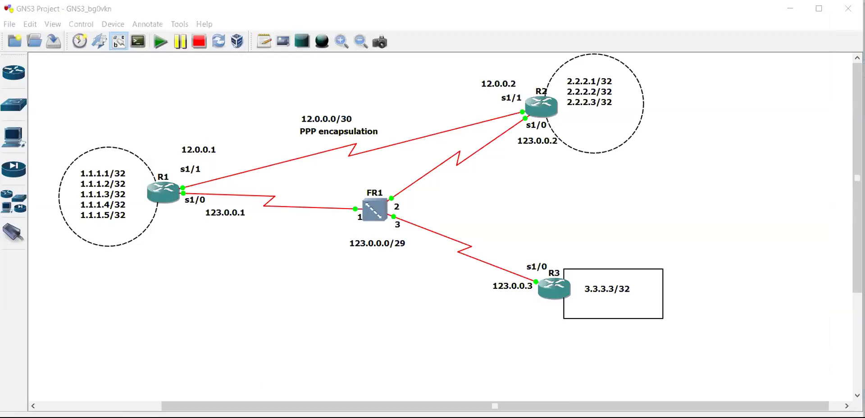
click(325, 407)
key(space)
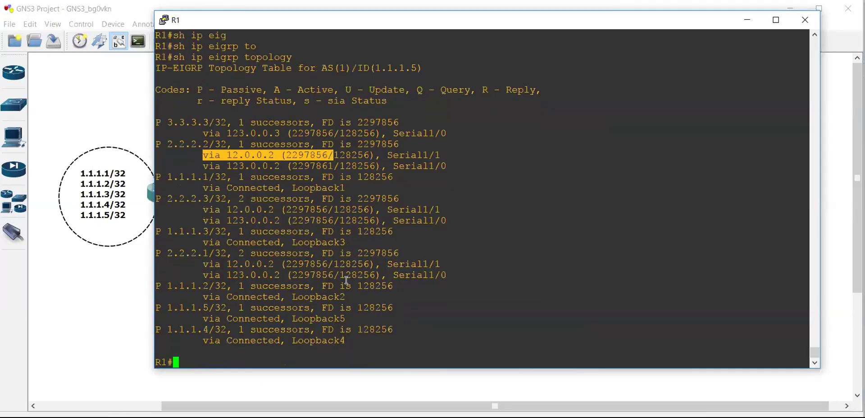
Enter global configuration mode on R1 from the terminal
text(onf)
key(Return)
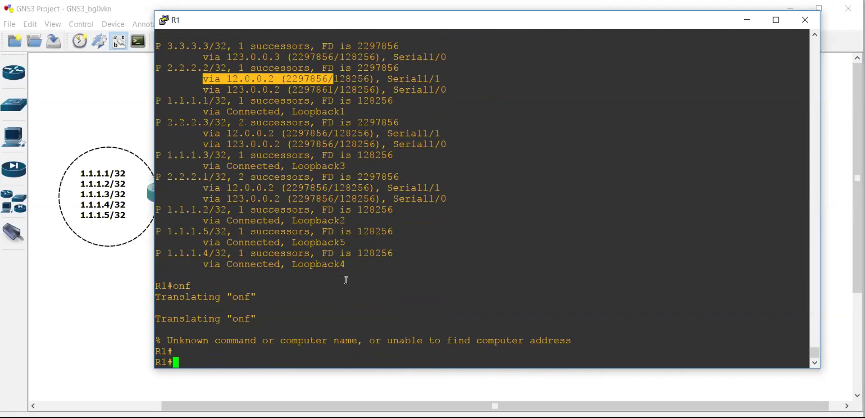
text(conf)
key(Return)
key(Return)
Enable interface s1/1 on R1 with no shutdown and return to privileged EXEC mode
text(i)
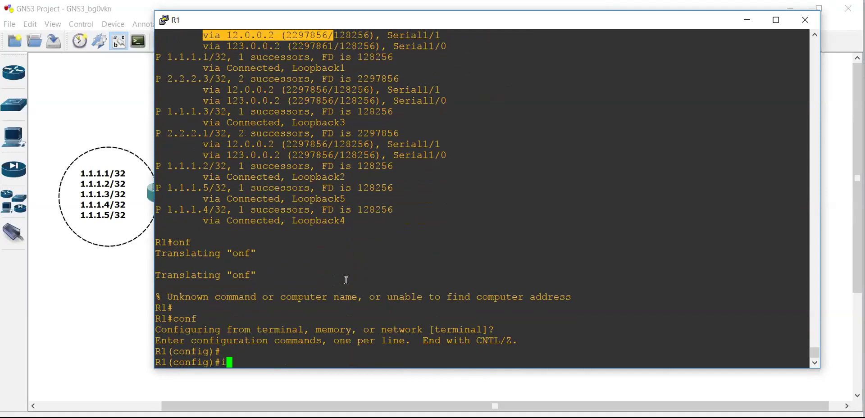
text(nt s1/1)
key(Return)
text(no shu)
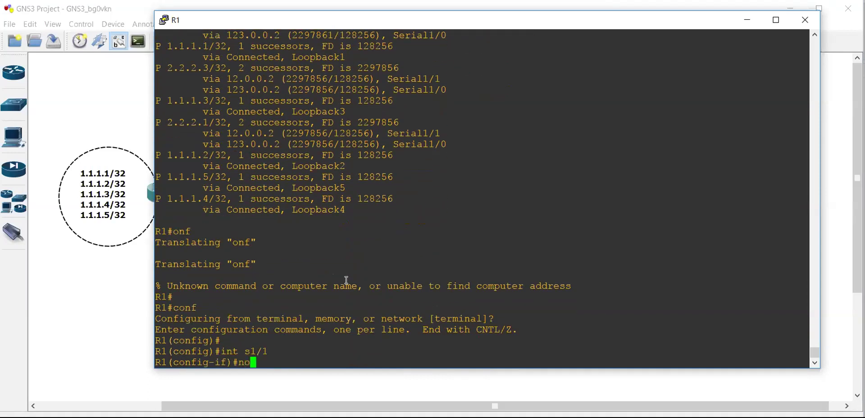
key(Tab)
key(Return)
key(Return)
key(ctrl+z)
key(ctrl+z)
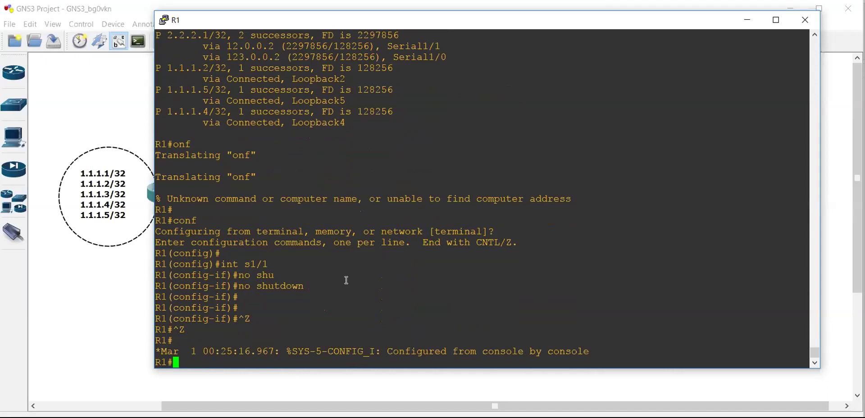
Display R1's IP routing table with sh ip ro and quit the listing at the 12.0.0.0/8 entry
text(sh ip ro)
key(Return)
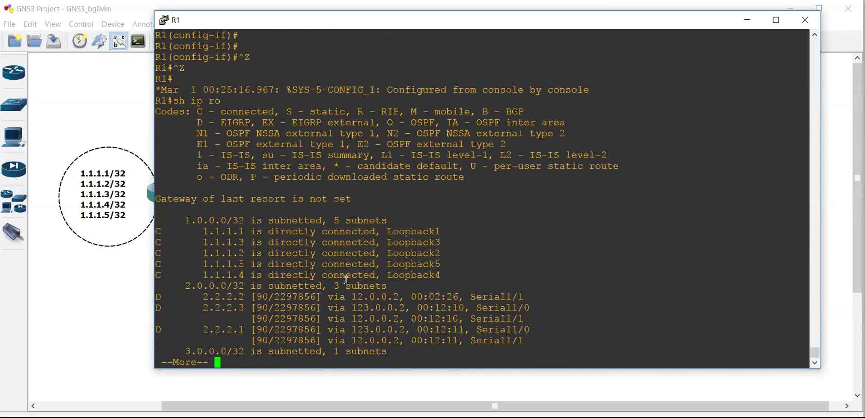
key(Return)
key(Return)
key(Return)
key(Return)
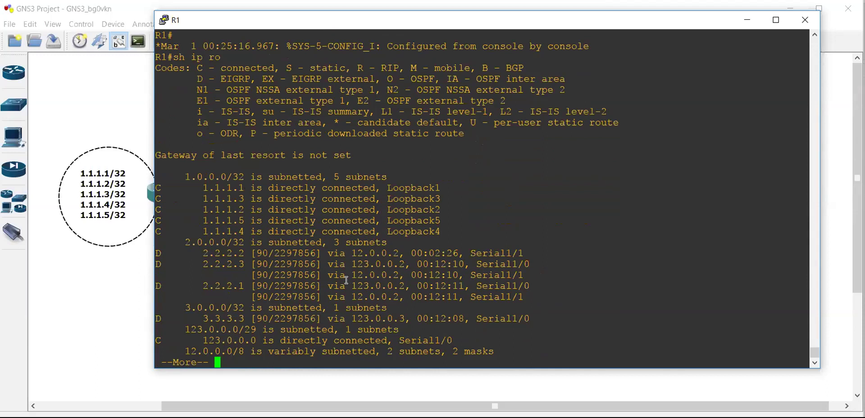
key(q)
key(Return)
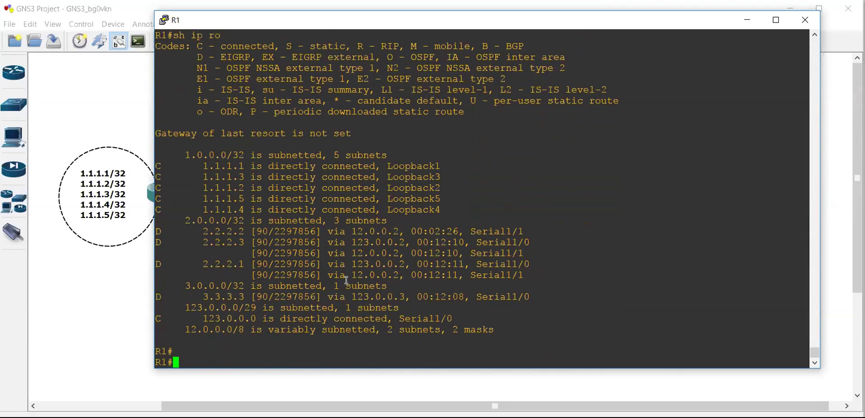
Run sh ip ro again and read the full listing, including the 12.0.0.0 subnets
key(Up)
key(Return)
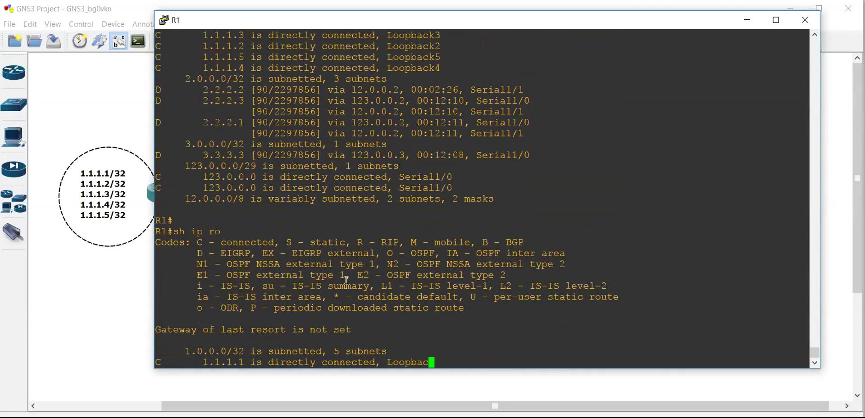
key(space)
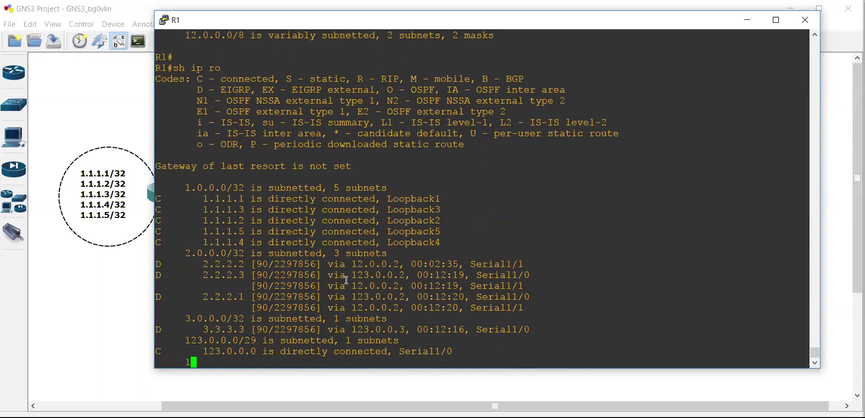
key(Return)
key(Return)
key(Return)
Clear all routes from R1's routing table with clear ip route *
text(lear)
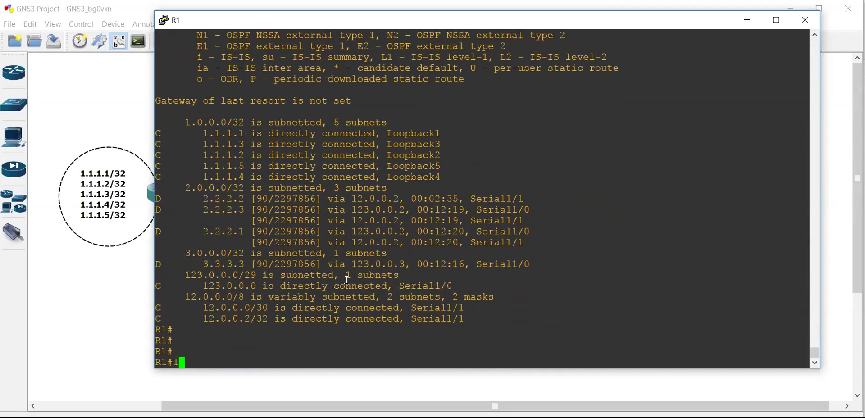
key(ctrl+a)
text(c)
key(Right)
key(Right)
key(Right)
key(Right)
key(Right)
text(ip route *)
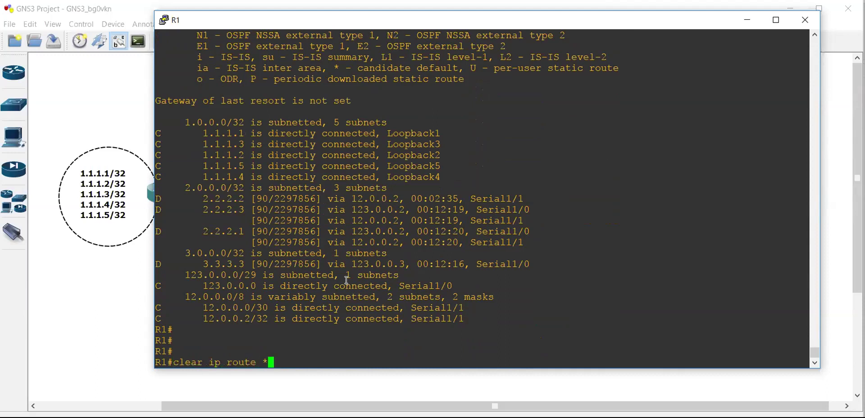
key(Return)
key(Return)
key(Return)
key(Return)
Repeat clear ip route * four more times on R1
key(Up)
key(Return)
key(Up)
key(Return)
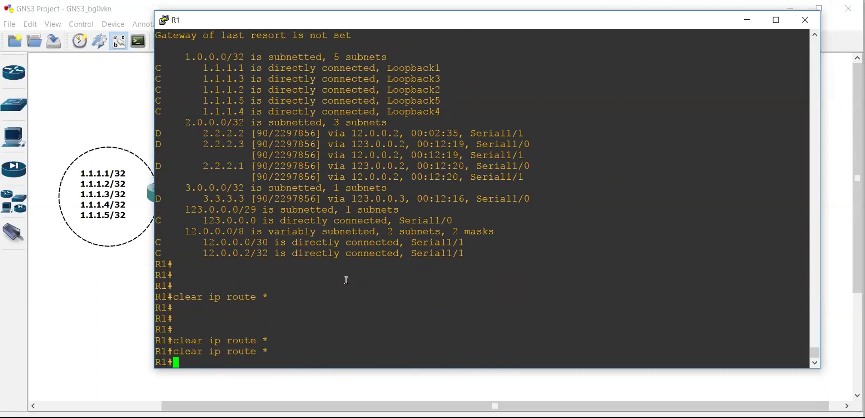
key(Up)
key(Return)
key(Return)
key(Return)
key(Return)
key(Return)
key(Up)
key(Return)
Display R1's complete IP routing table again to check the relearned 2.2.2.x routes
key(Up)
key(Up)
key(Return)
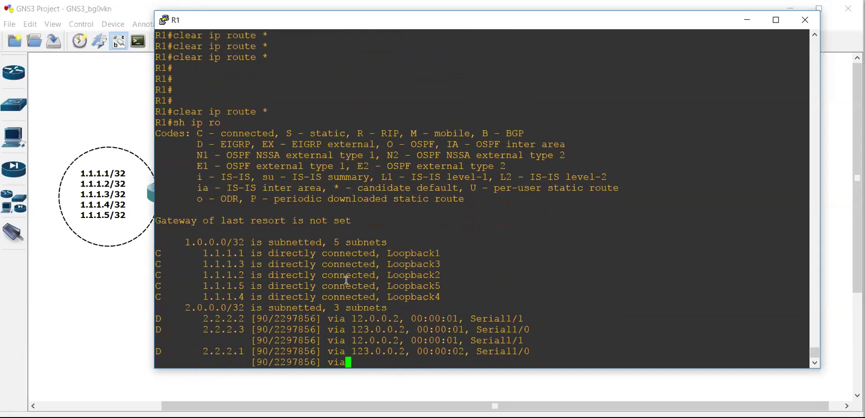
key(space)
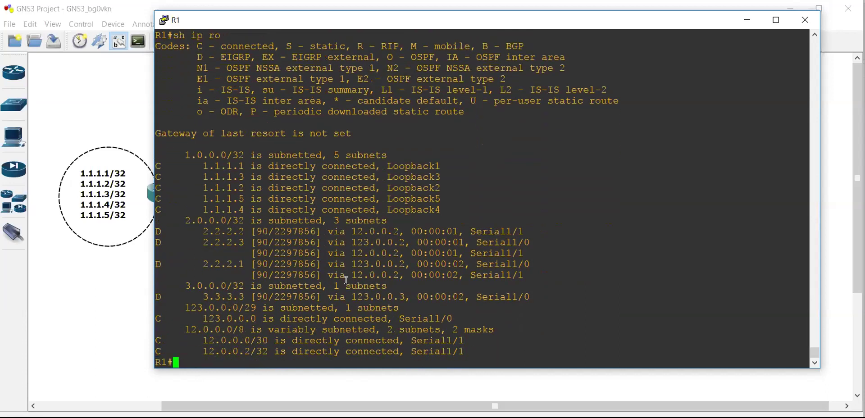
Ping 12.0.0.2 from the R1 console
key(Return)
key(Return)
key(Return)
key(Return)
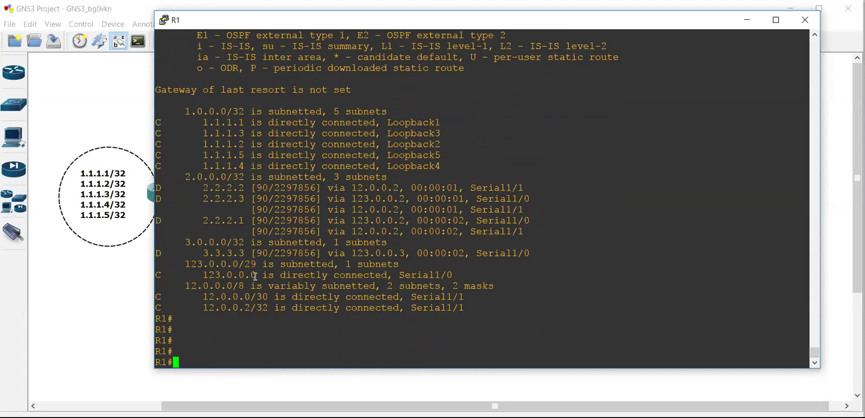
text(ping 12.0.0.2)
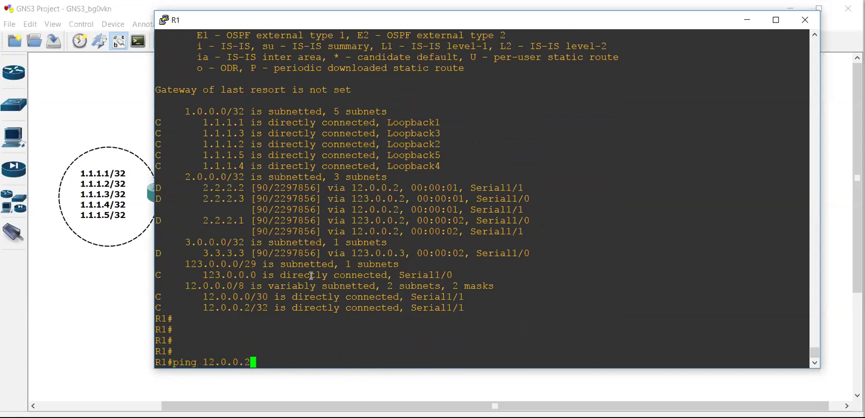
key(Return)
Check the topology diagram, then list R1's interfaces with sh ip int br and mark the Serial1/1 entry
click(98, 314)
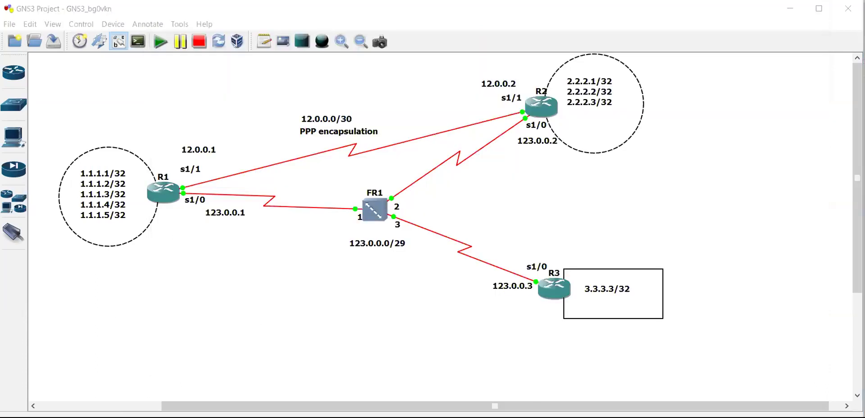
mouse_move(495, 412)
click(189, 408)
text(sh ip in)
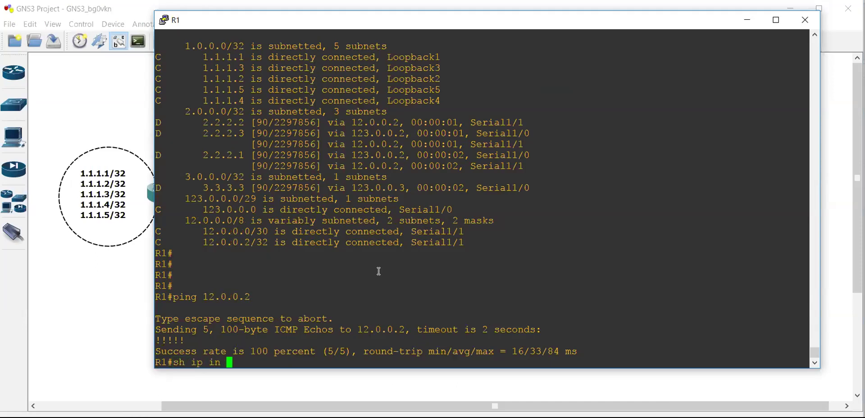
text(t br)
key(Return)
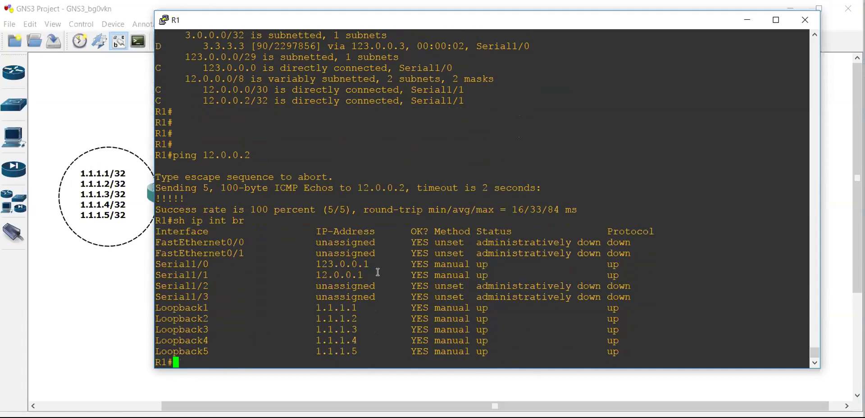
drag(374, 276, 150, 274)
Shut down interface s1/1 on R1 and return to privileged EXEC mode
text(conf)
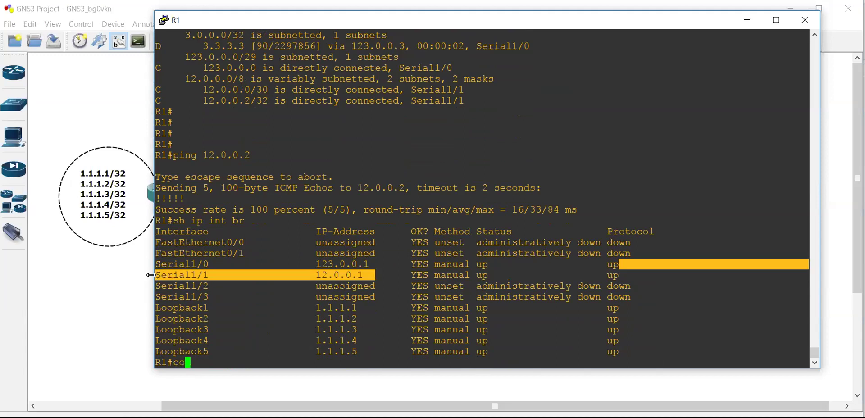
key(Return)
key(Return)
key(Return)
text(int s1/1)
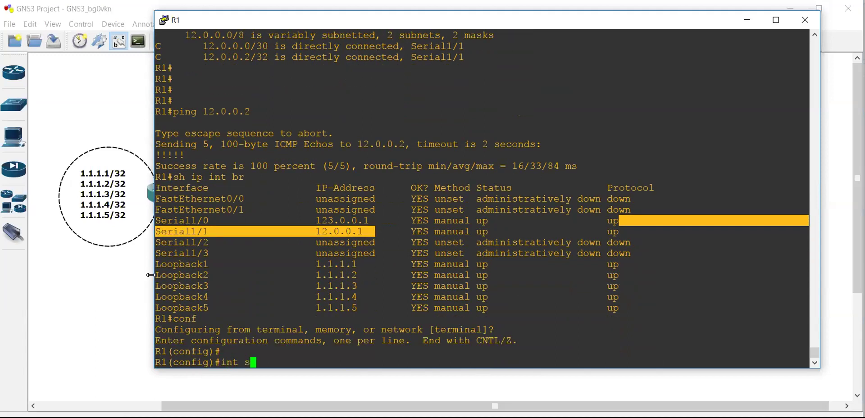
key(Return)
text(shu)
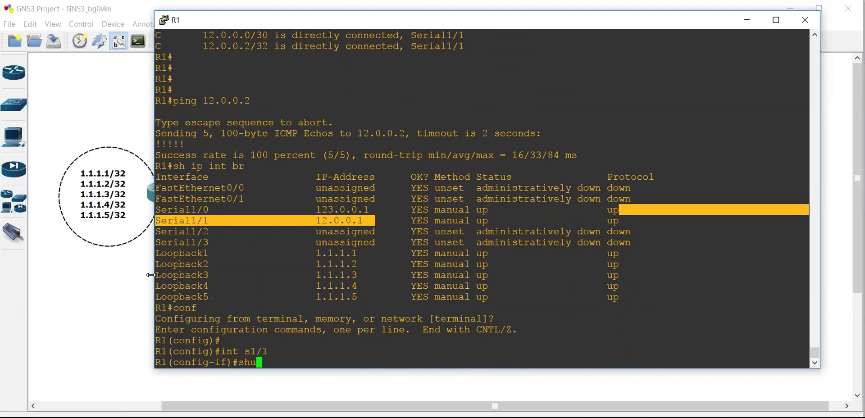
key(Tab)
key(Return)
text(ex)
key(Return)
key(Return)
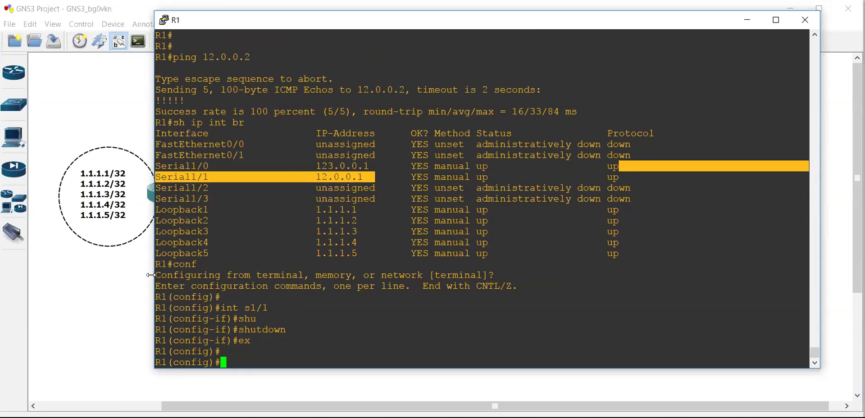
key(ctrl+z)
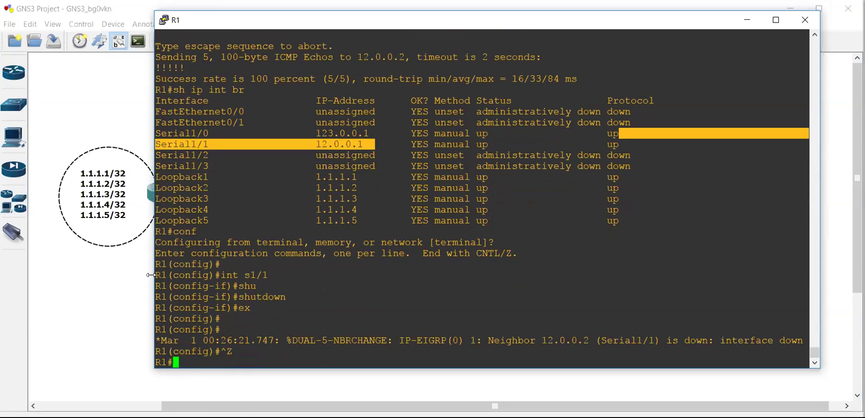
Review the earlier no shutdown command in R1's console history and compare it with the latest shutdown command
drag(814, 353, 814, 319)
click(814, 317)
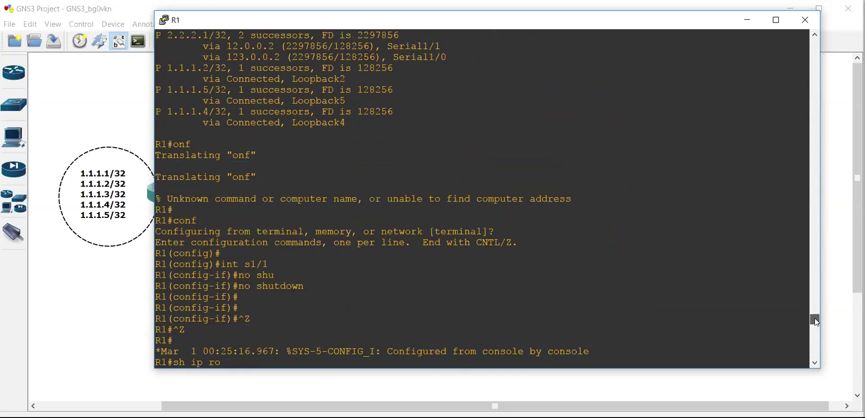
drag(234, 287, 299, 289)
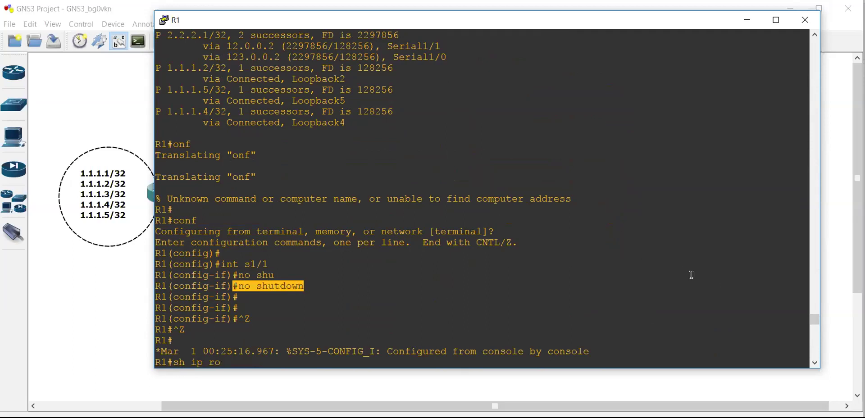
drag(815, 319, 816, 356)
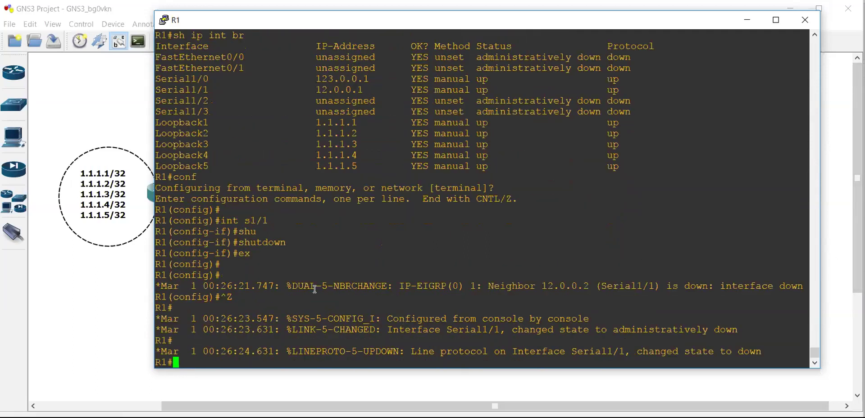
drag(293, 243, 229, 242)
Display R1's full IP routing table with sh ip ro after the s1/1 shutdown
text(sh ip ro)
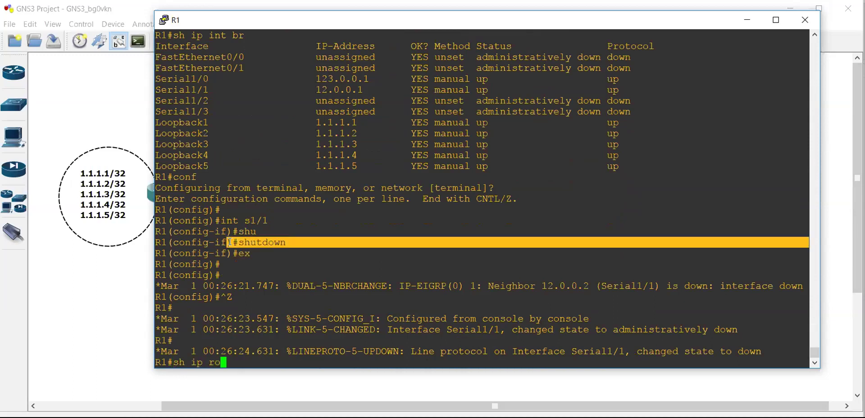
key(Return)
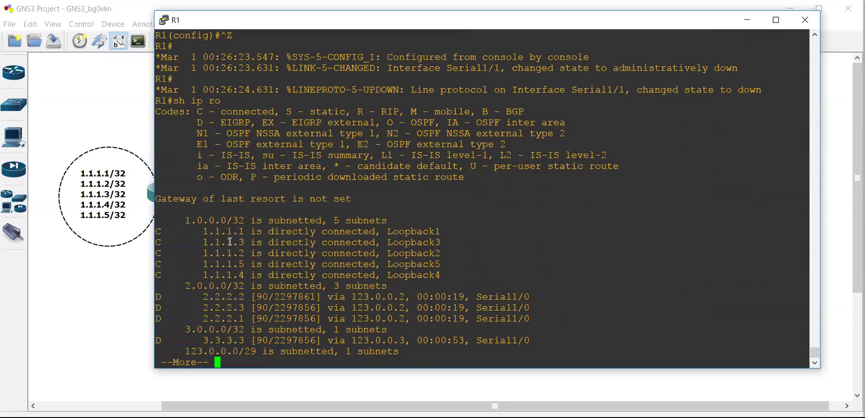
key(space)
key(Return)
key(Return)
key(Return)
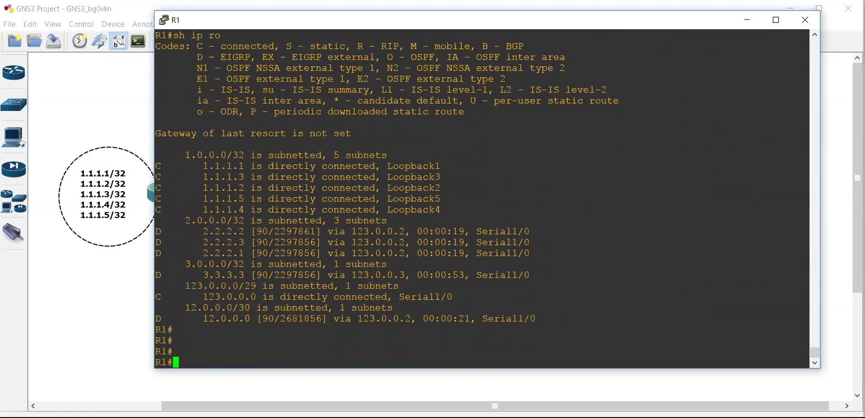
Compare the routing table with the topology diagram and mark the 2.2.2.2 route and its metric
drag(198, 22, 345, 266)
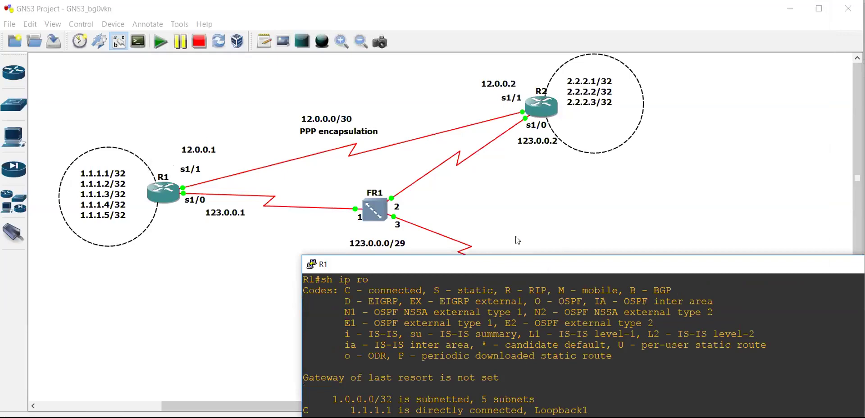
drag(518, 264, 370, 50)
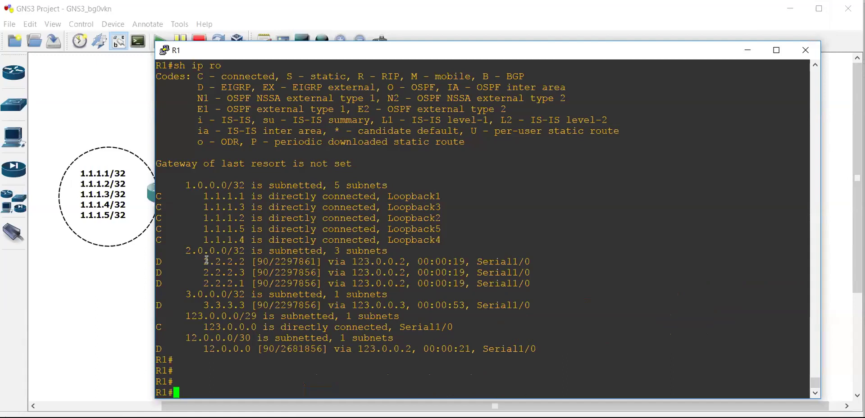
drag(203, 261, 537, 261)
drag(293, 264, 326, 265)
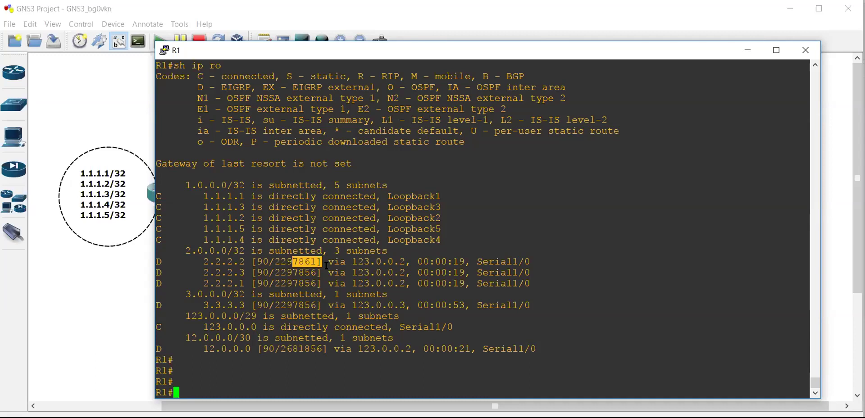
click(327, 293)
Display R1's EIGRP topology table with sh ip eigrp topology and examine the 2.2.2.2/32 entry
text(sh ip eigrp)
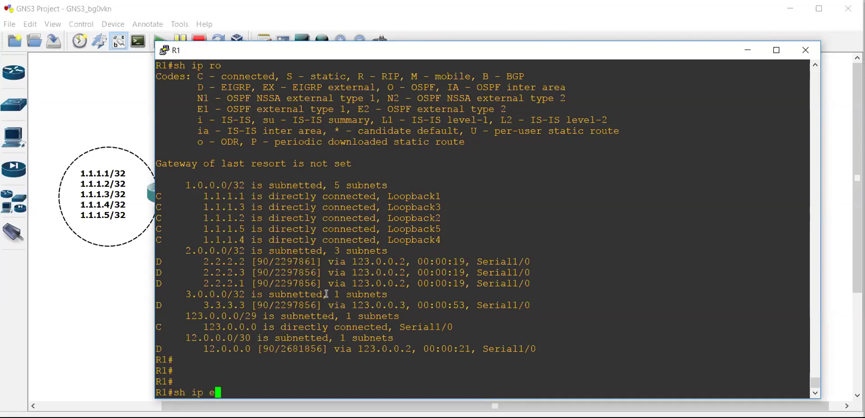
key(Tab)
text(t)
key(Tab)
text(op)
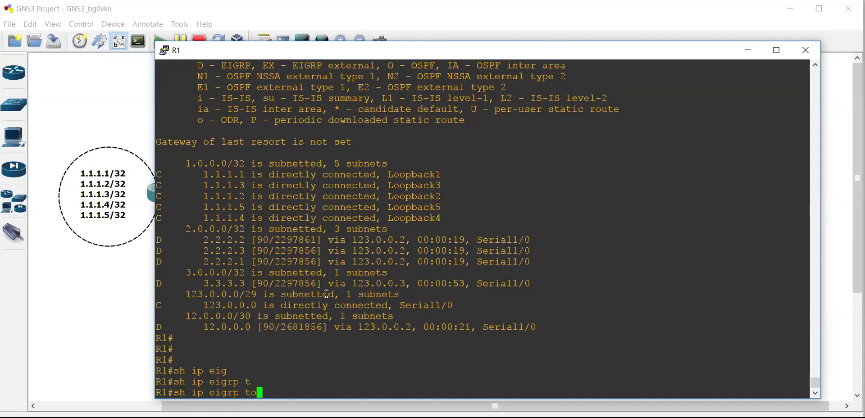
key(Tab)
key(Return)
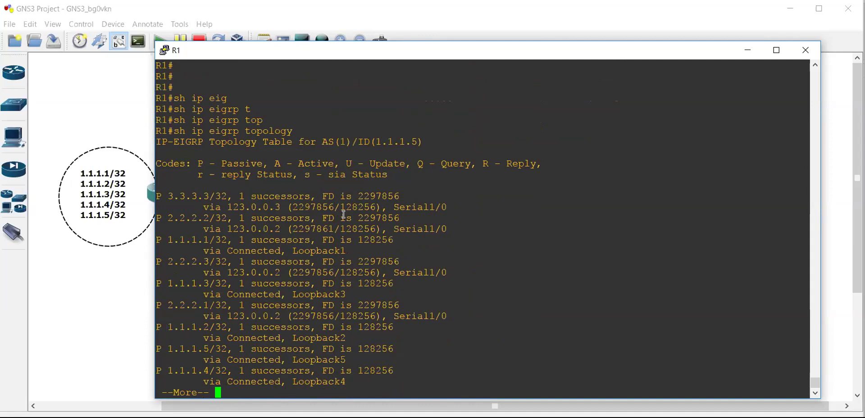
drag(341, 207, 403, 230)
click(390, 235)
Look over the network diagram and the variance topic in the Notepad class notes, then return to the R1 console
click(484, 321)
click(152, 236)
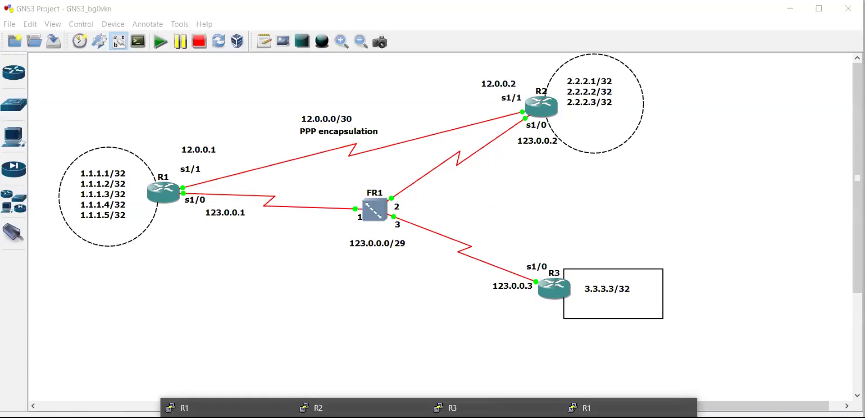
click(230, 407)
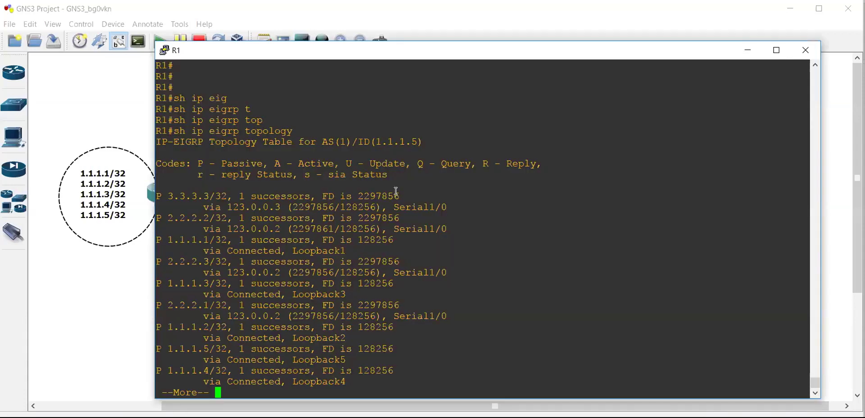
click(742, 53)
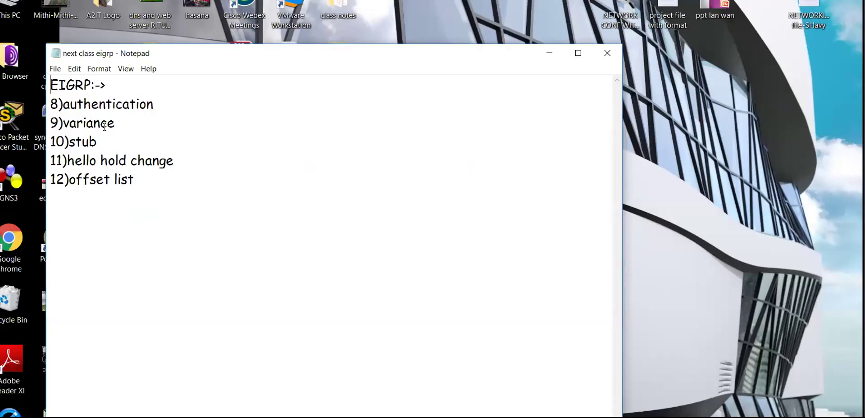
drag(119, 123, 62, 120)
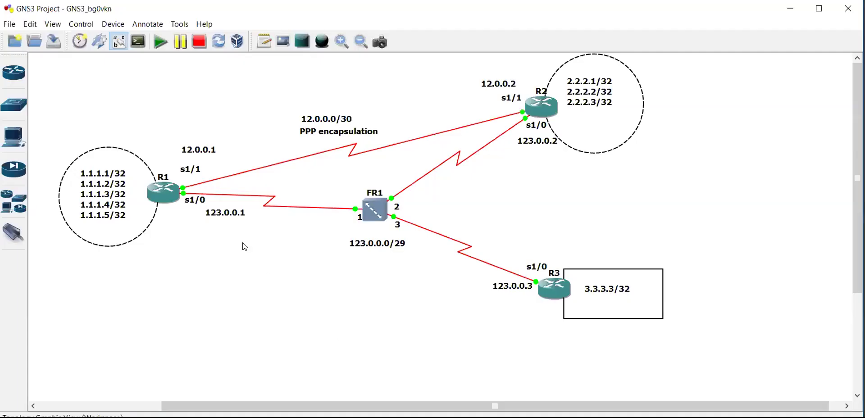
click(392, 411)
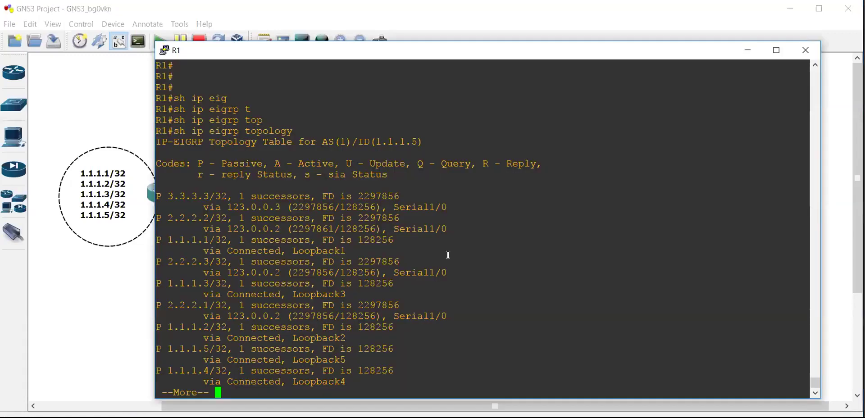
Finish the paged topology listing and fill the R1 console with empty prompts to clear the view
key(Return)
key(Return)
key(Return)
key(Return)
key(Return)
key(Return)
key(Return)
key(Return)
key(Return)
key(Return)
key(Return)
key(Return)
key(Return)
key(Return)
key(Return)
key(Return)
key(Return)
key(Return)
key(Return)
key(Return)
key(Return)
key(Return)
key(Return)
key(Return)
key(Return)
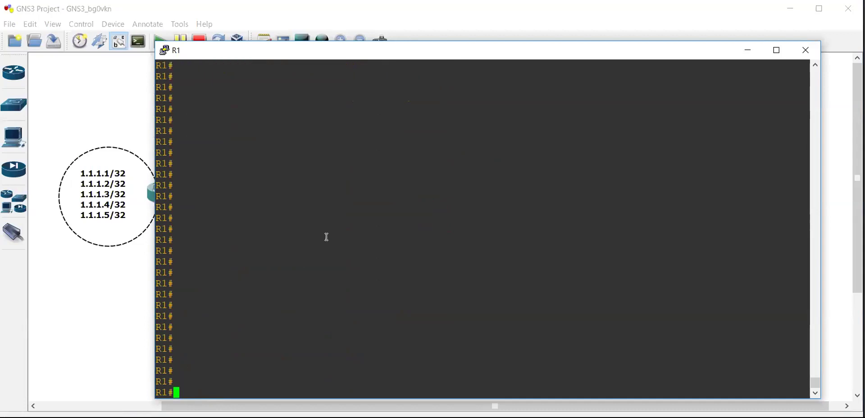
Set the variance of EIGRP process 1 on R1 to 2, checking the allowed range, and leave configuration mode
text(conf)
key(Return)
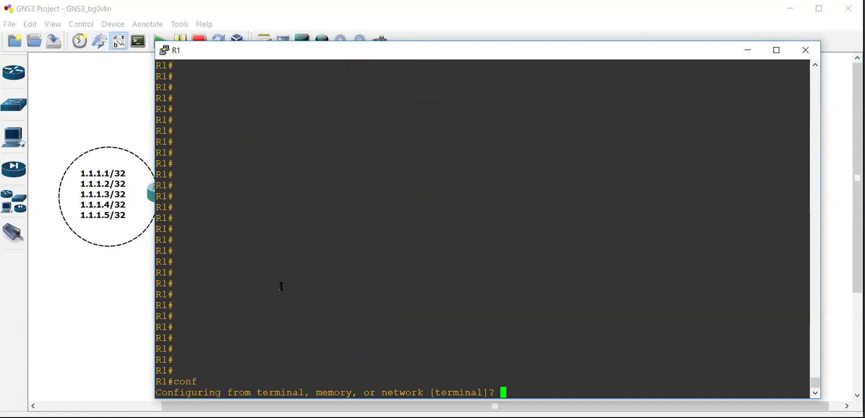
key(Return)
key(Return)
text(router eig)
key(Tab)
text(1)
key(Return)
text(var)
key(Tab)
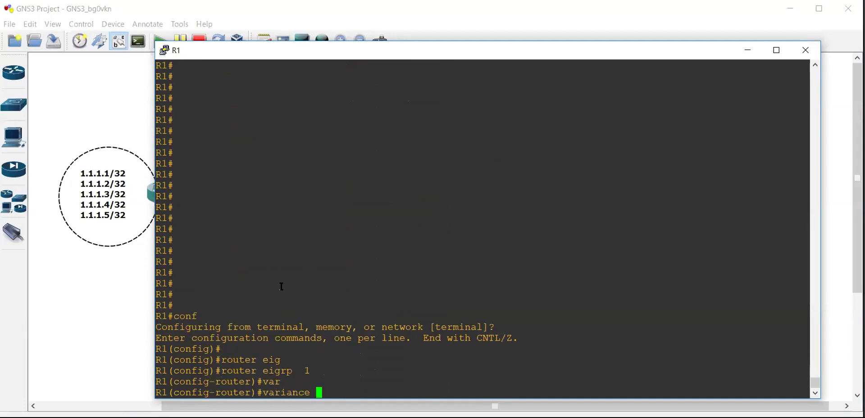
text(?)
text(2)
key(Return)
key(Return)
key(ctrl+z)
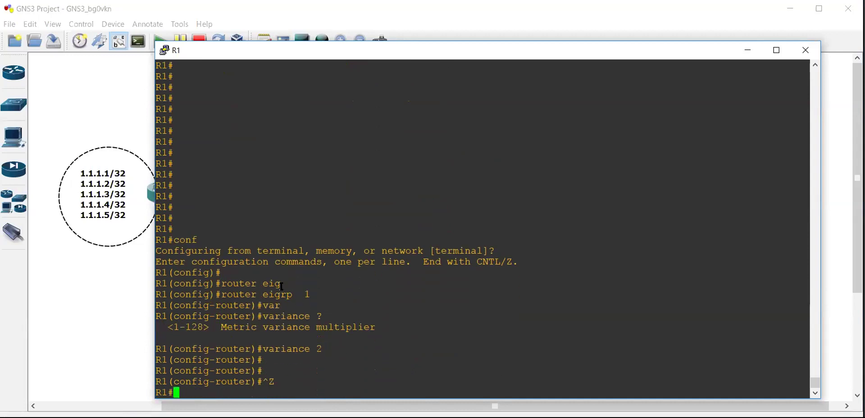
key(ctrl+z)
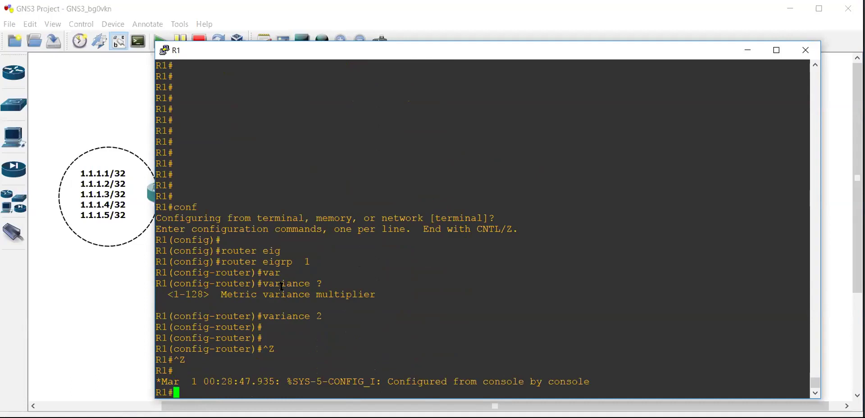
drag(220, 294, 371, 291)
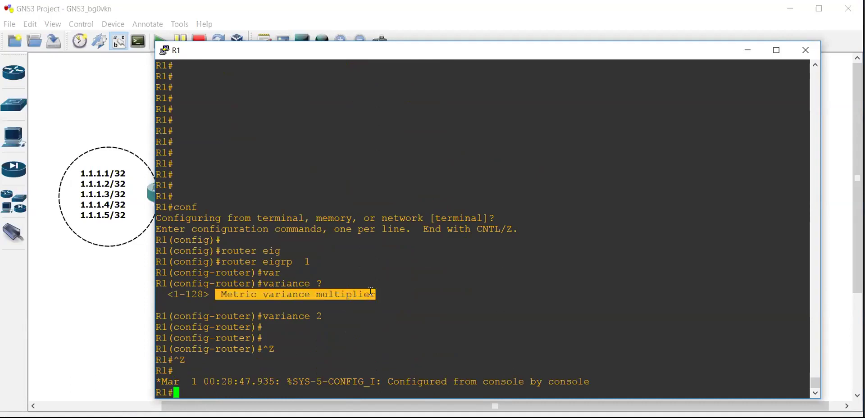
text(sh ip rou)
key(BackSpace)
key(BackSpace)
key(BackSpace)
key(BackSpace)
key(BackSpace)
key(BackSpace)
key(BackSpace)
key(BackSpace)
key(BackSpace)
Enable interface s1/1 on R1 with no shutdown and return to the privileged prompt
text(conf)
key(Return)
key(Return)
key(Return)
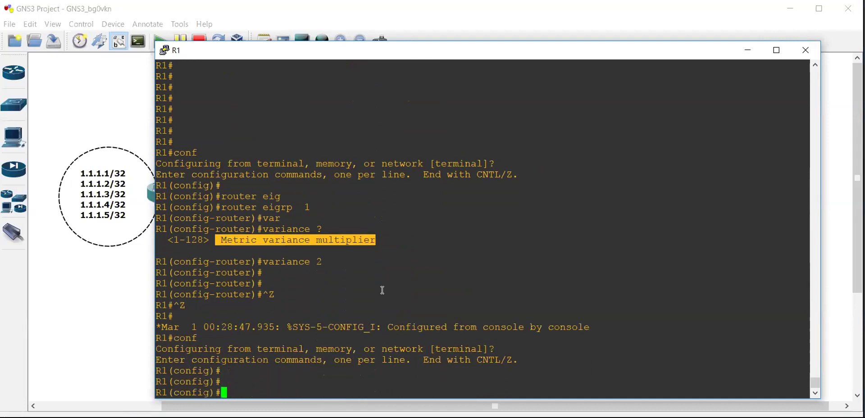
text(int s1/1)
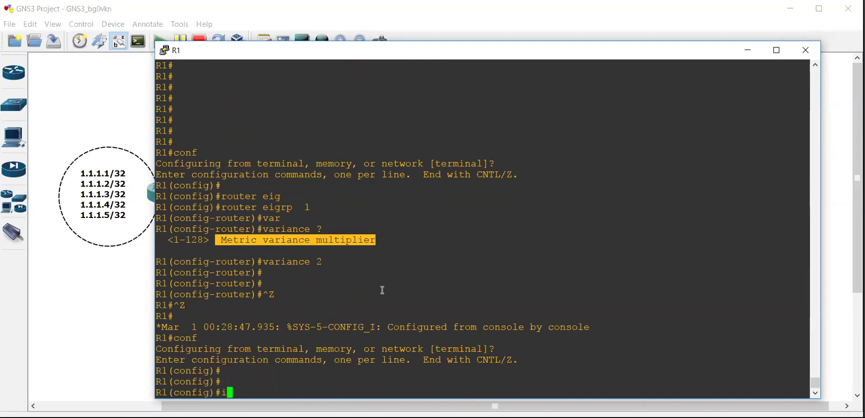
key(Return)
text(shu)
key(ctrl+a)
text(no)
key(Tab)
key(Return)
key(Return)
text(ex)
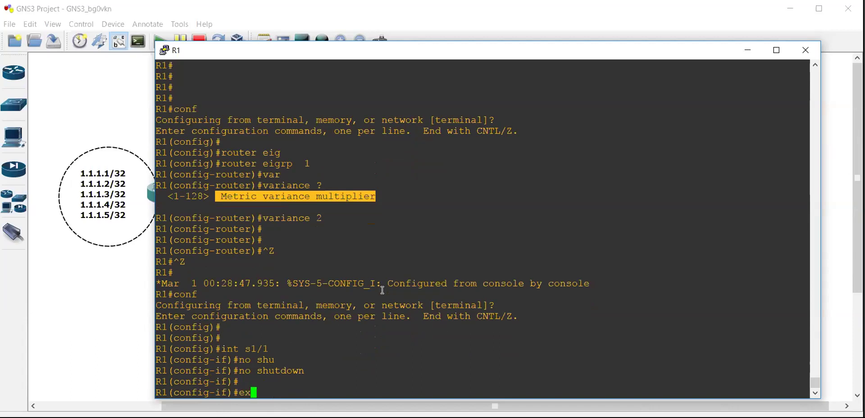
key(Return)
key(Return)
key(Return)
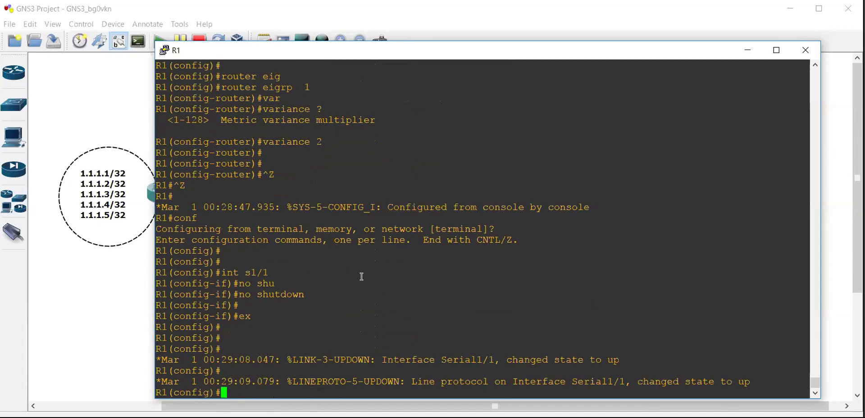
key(Return)
key(Return)
key(Return)
key(Return)
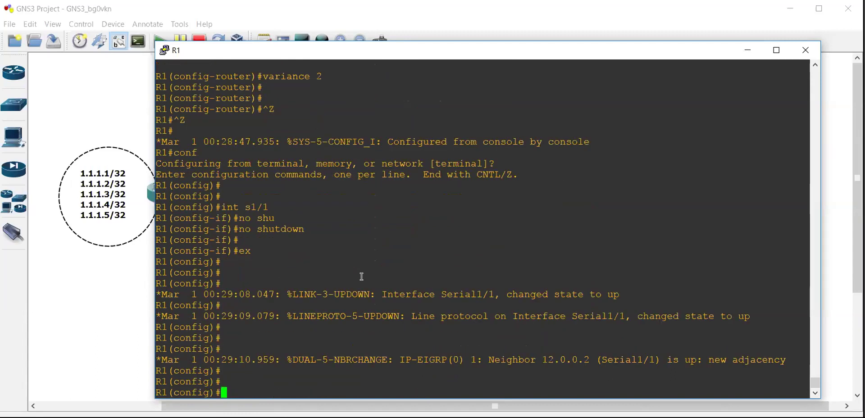
key(ctrl+z)
key(ctrl+z)
key(ctrl+z)
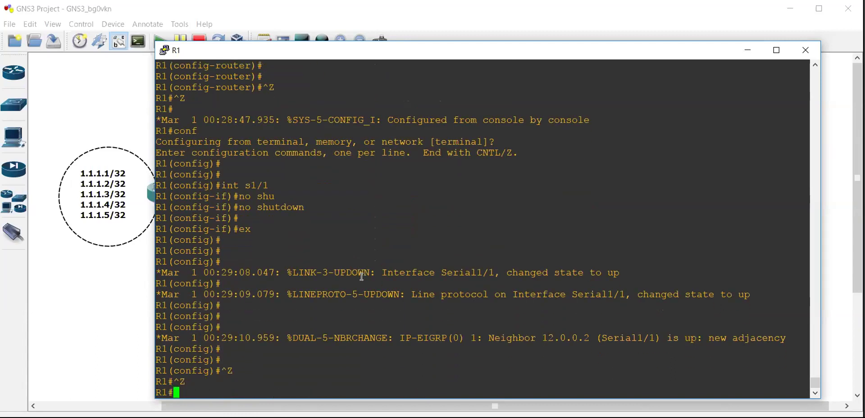
Display R1's IP routing table with sh ip ro and page through to the end of the listing
text(sh iup ro)
key(Return)
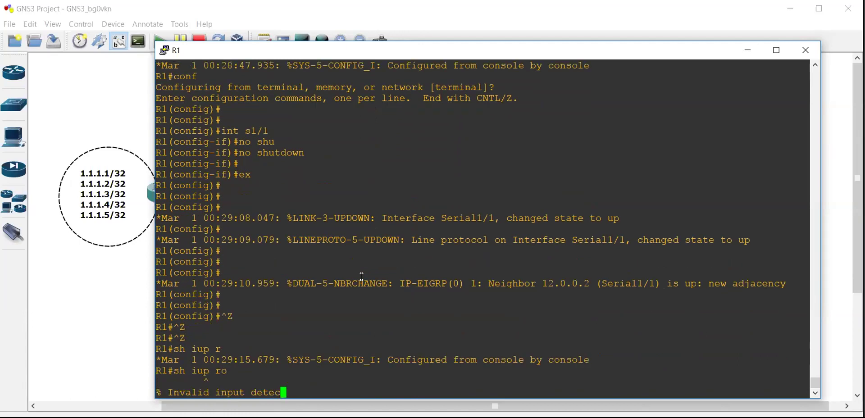
text(sh ip ro)
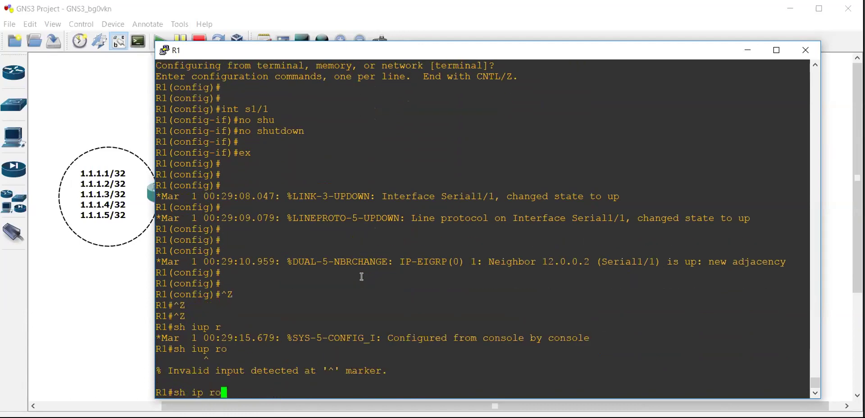
key(Return)
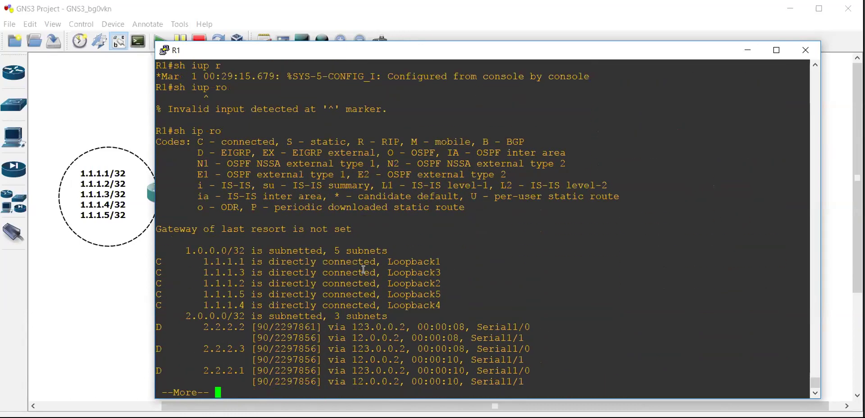
key(Return)
key(Return)
key(Return)
key(Return)
key(Return)
key(Return)
key(Return)
key(Return)
key(Return)
key(Return)
key(Return)
key(Return)
key(Return)
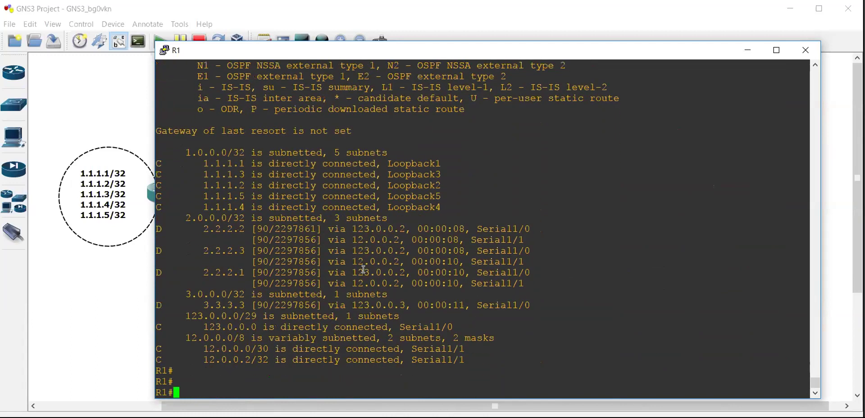
Compare the metrics of the two routes to 2.2.2.2 via 123.0.0.2 and 12.0.0.2 in the routing table
drag(198, 207, 534, 212)
click(347, 221)
drag(269, 218, 314, 218)
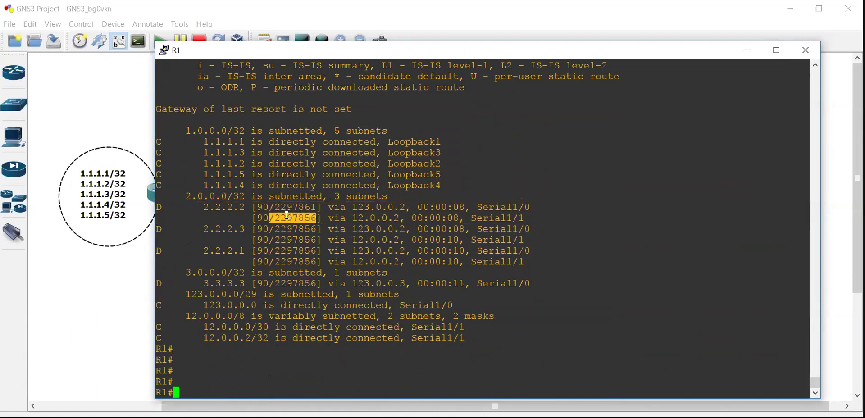
click(286, 215)
drag(258, 217, 321, 216)
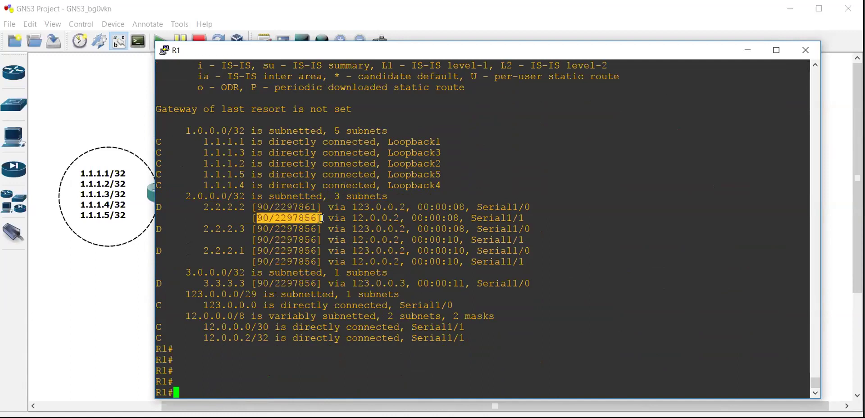
click(323, 215)
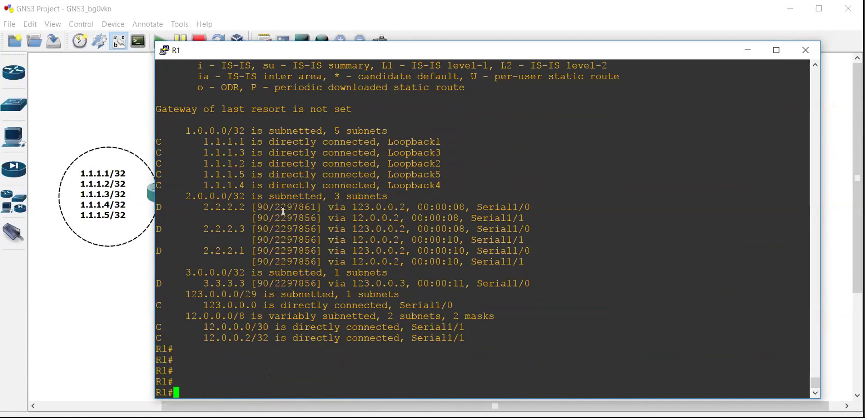
drag(245, 207, 325, 217)
click(318, 208)
drag(271, 207, 246, 204)
click(320, 219)
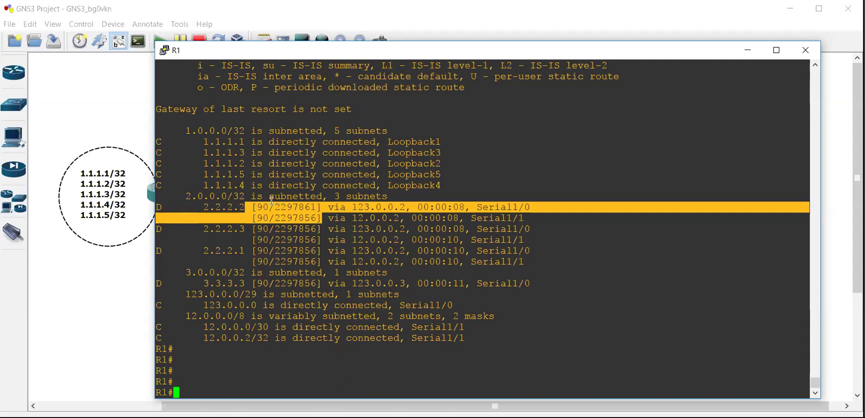
click(286, 219)
drag(275, 217, 342, 211)
click(303, 218)
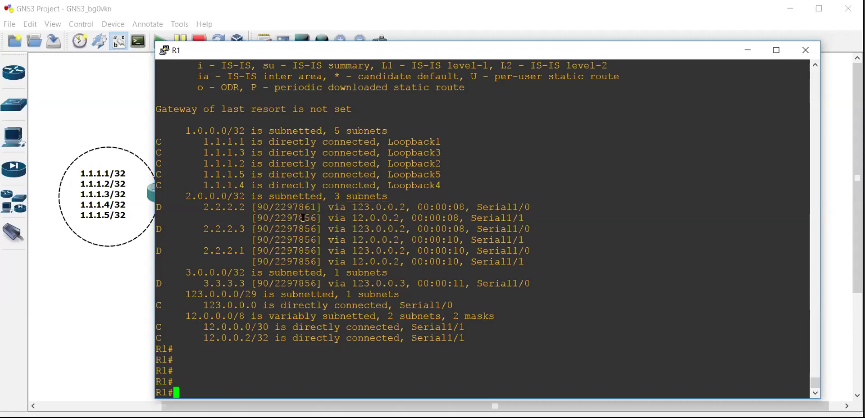
Copy the metric 2297856 of the 2.2.2.2 route via 12.0.0.2 to the R1 prompt
drag(277, 217, 323, 218)
key(super+c)
click(335, 214)
drag(316, 218, 277, 219)
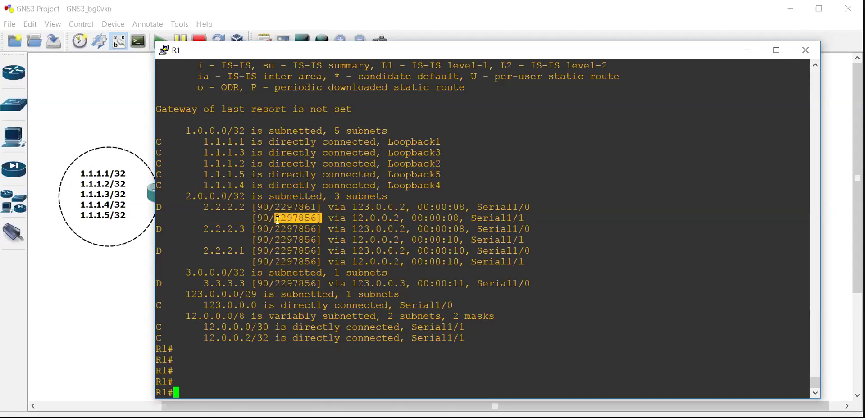
right_click(277, 220)
key(BackSpace)
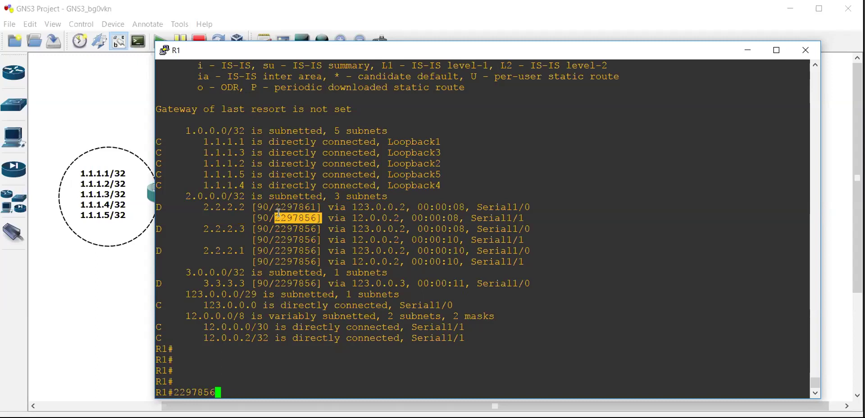
Open Calculator beside the route metrics and multiply the best metric 2297856 by the variance 2
key(super+r)
text(calc)
key(Return)
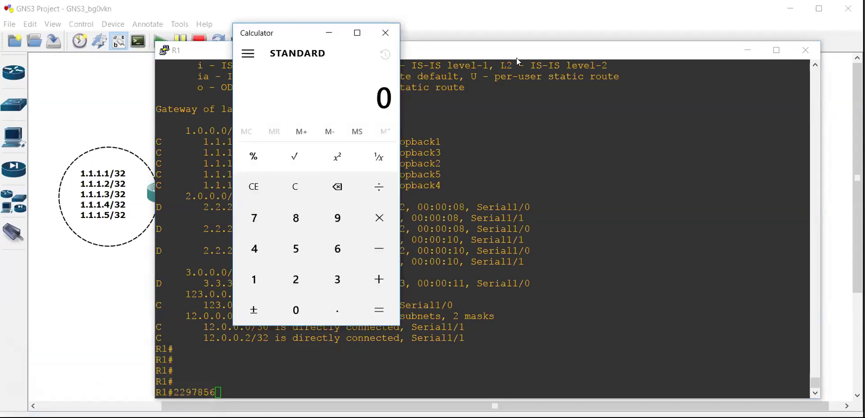
drag(291, 28, 516, 58)
click(518, 309)
click(518, 309)
click(563, 250)
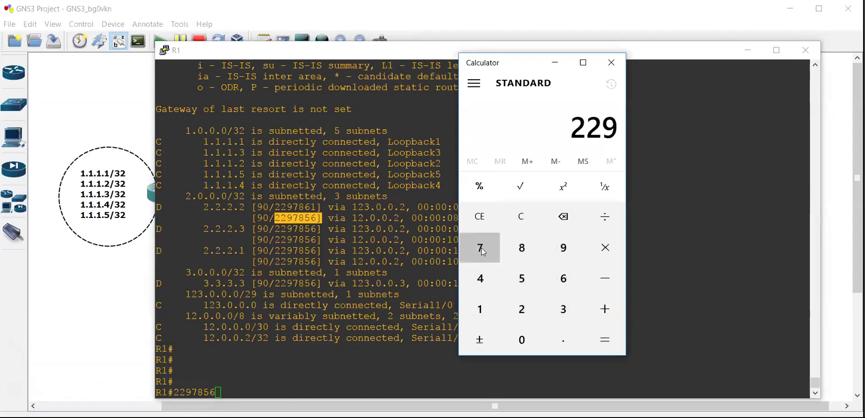
click(481, 251)
click(521, 256)
click(533, 279)
click(559, 275)
click(605, 252)
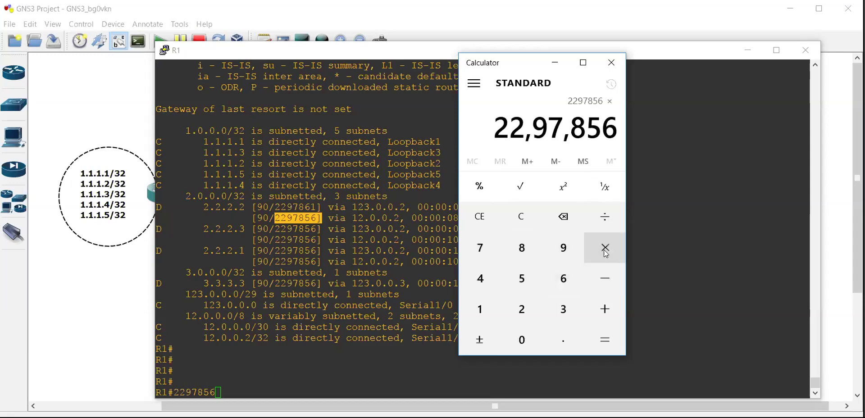
click(525, 308)
click(614, 336)
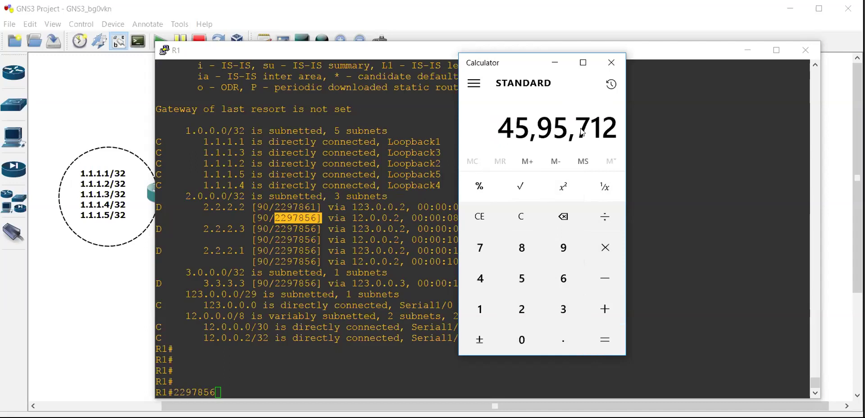
Look over the network diagram and the calculated product, then return to the R1 console and review the two 2.2.2.2 metrics
click(291, 215)
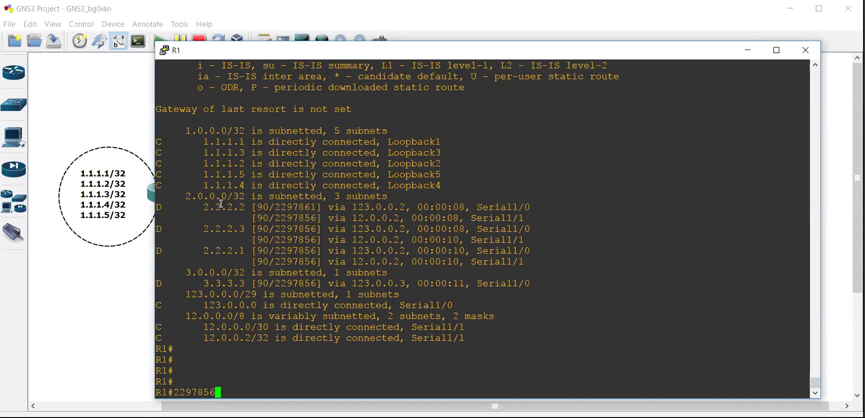
click(139, 260)
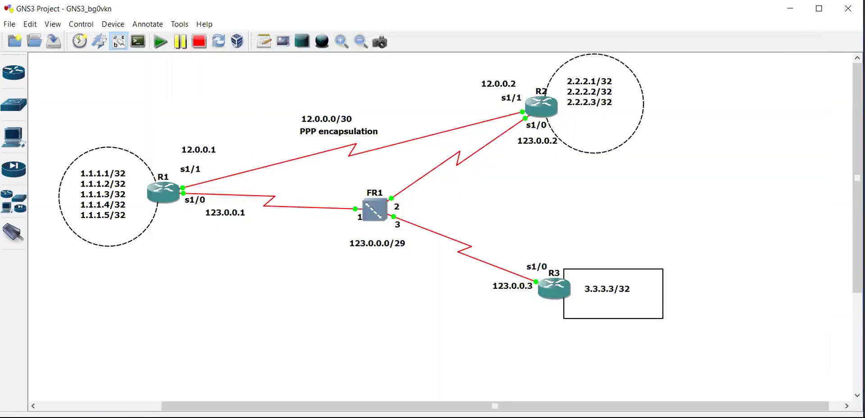
key(alt+Tab)
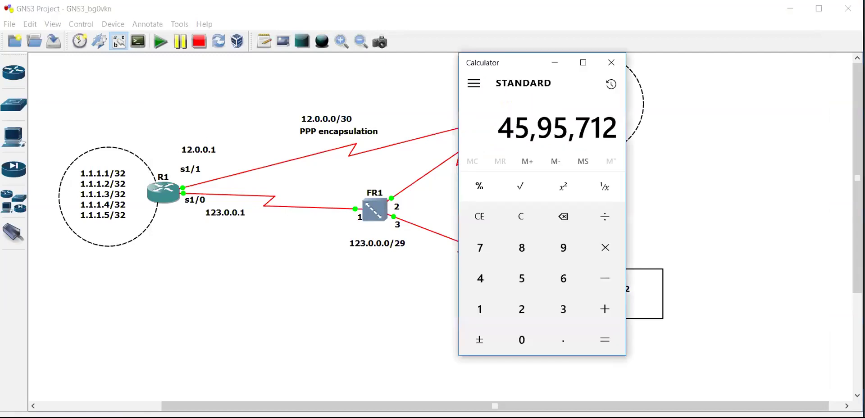
click(430, 417)
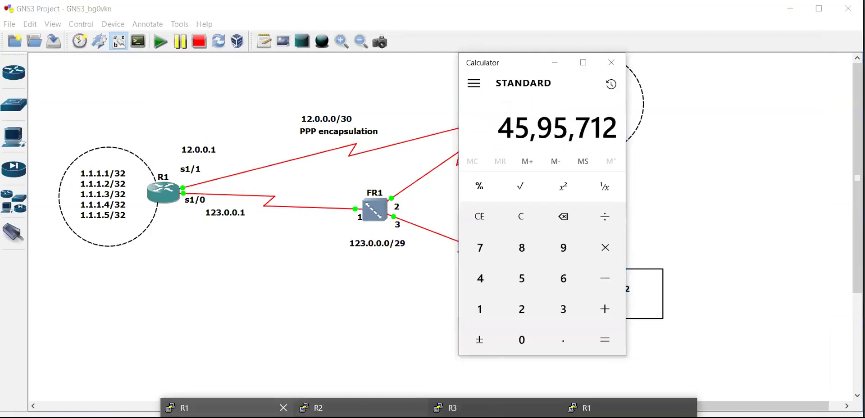
click(243, 416)
drag(264, 208, 317, 218)
Clear the pasted metric from the R1 prompt
key(BackSpace)
key(BackSpace)
key(BackSpace)
key(BackSpace)
key(BackSpace)
key(BackSpace)
key(BackSpace)
Display R1's EIGRP topology table with sh ip eigrp topology and page through the entries
text(sh ip eig)
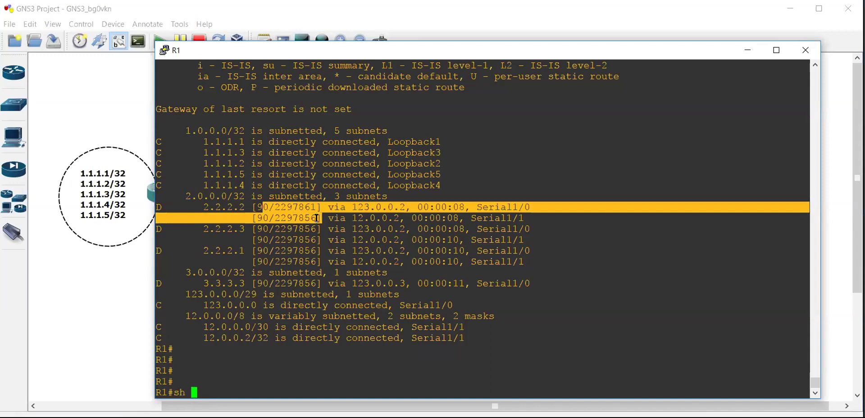
key(Tab)
text(t)
key(Tab)
text(op)
key(Tab)
key(Return)
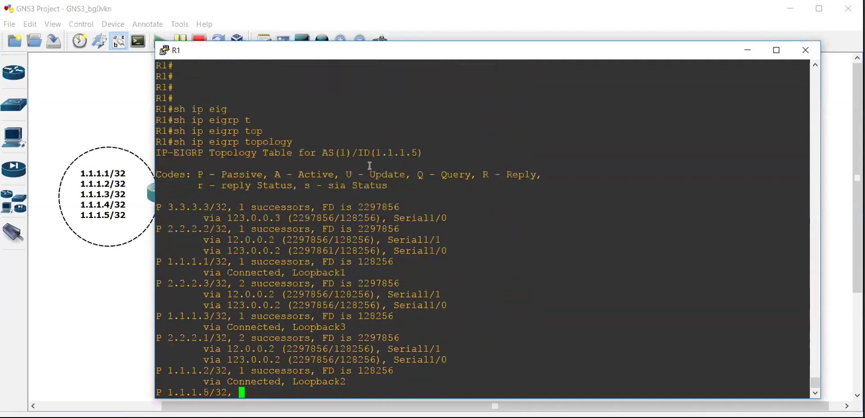
key(Return)
key(Return)
key(Return)
key(Return)
key(Return)
key(Return)
key(Return)
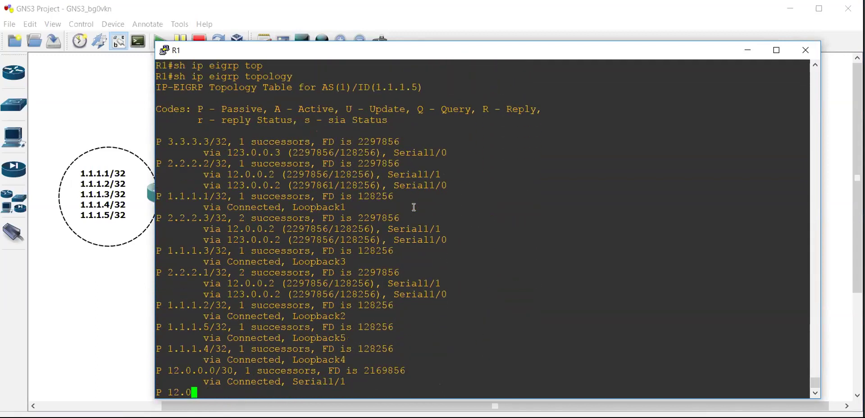
Examine the 2.2.2.2/32 paths in the topology table and finish the paged listing
drag(284, 161, 388, 203)
click(344, 161)
double_click(388, 202)
key(Return)
key(Return)
key(Return)
key(Return)
key(Return)
key(Return)
key(Return)
key(Return)
key(Return)
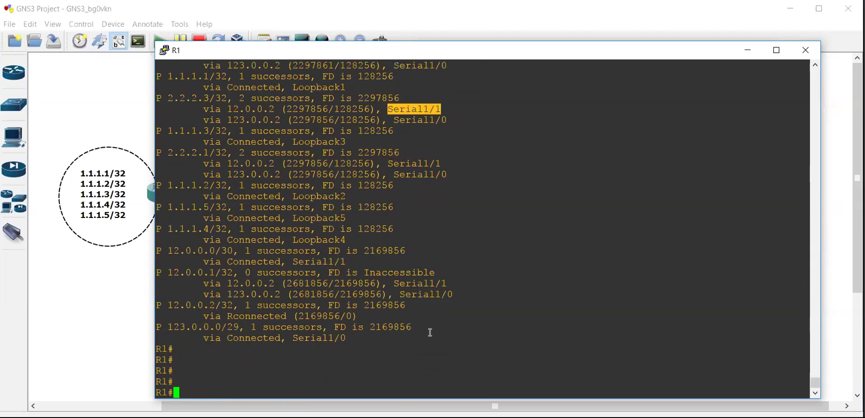
Subtract the 123.0.0.2 path metric 2297861 from the product 4595712 in Calculator
key(alt+Tab)
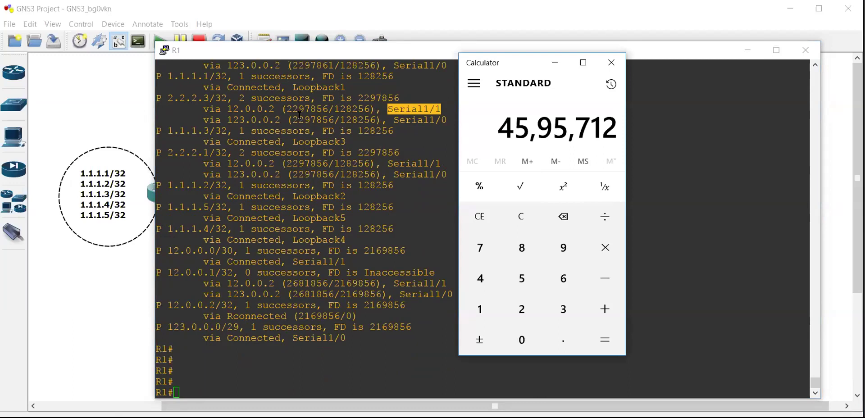
drag(288, 66, 341, 66)
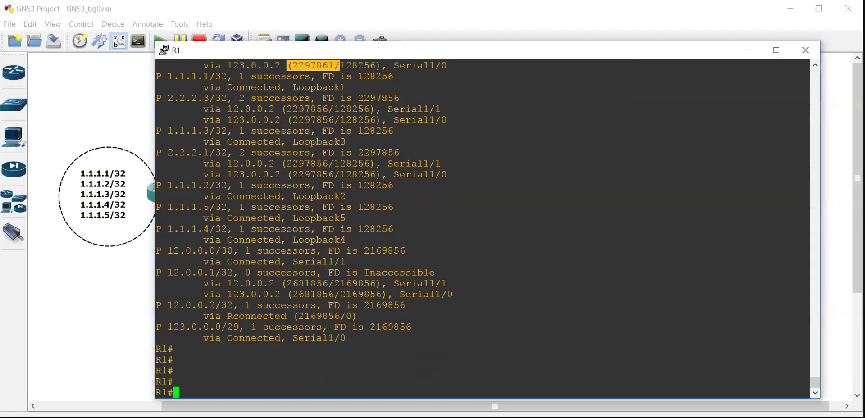
key(alt+Tab)
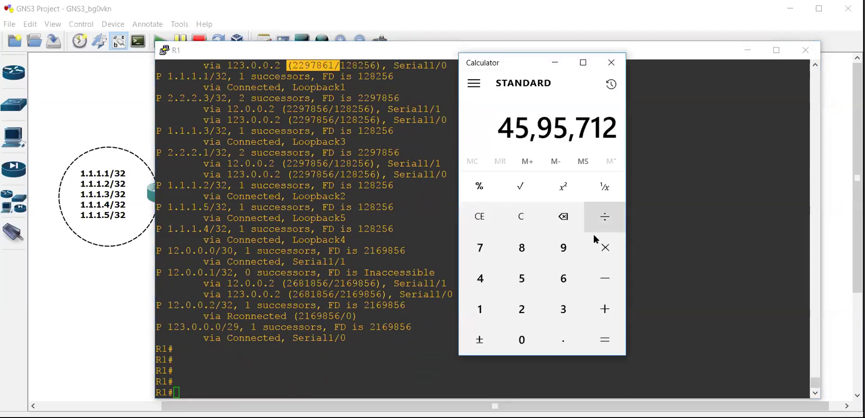
click(605, 278)
double_click(522, 317)
click(566, 250)
click(490, 260)
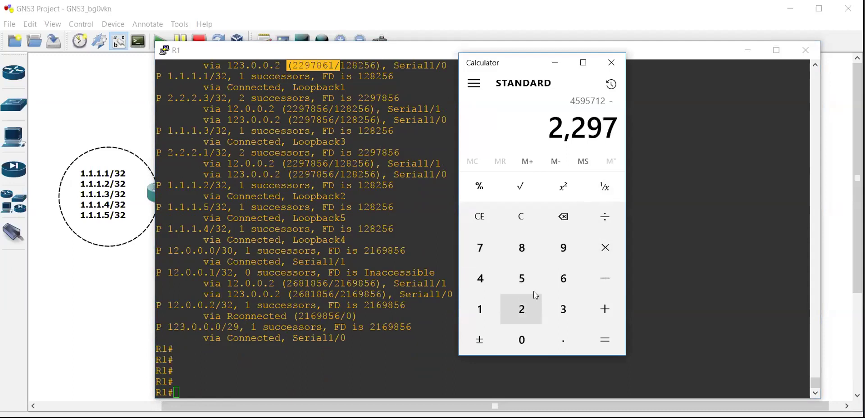
click(523, 253)
click(564, 279)
click(484, 311)
click(602, 340)
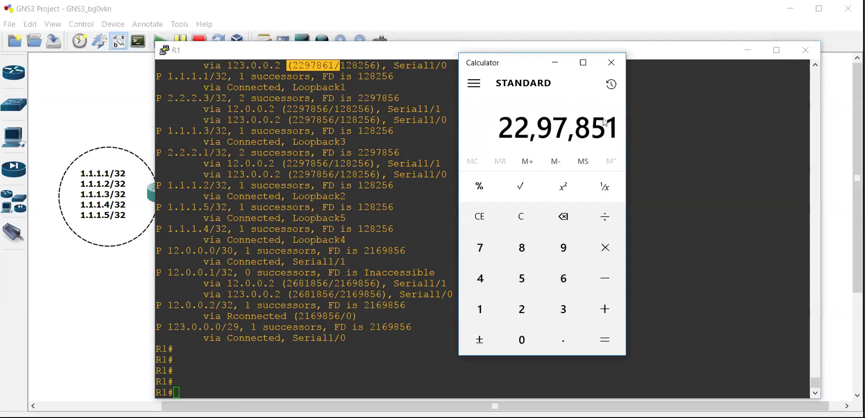
Enter global configuration mode on R1 and open the EIGRP 1 routing process with router eigrp 1
click(341, 262)
double_click(341, 262)
text(conf)
key(Return)
key(Return)
key(Return)
text(router eigrp  1)
key(Up)
key(Up)
key(Up)
key(Up)
key(Up)
key(Up)
key(Up)
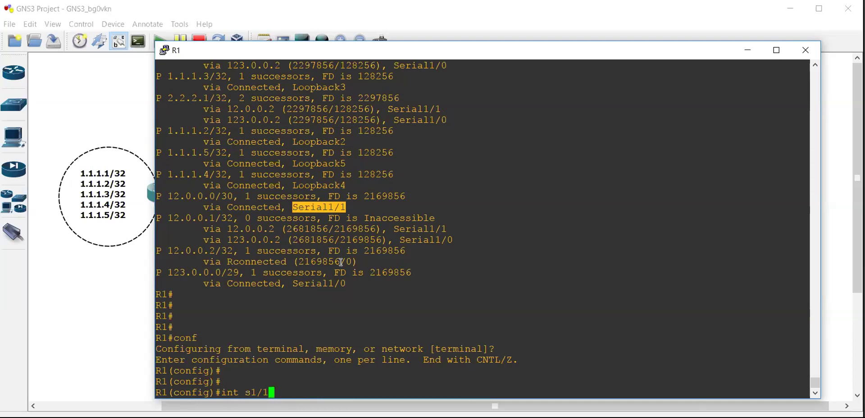
key(Down)
key(Down)
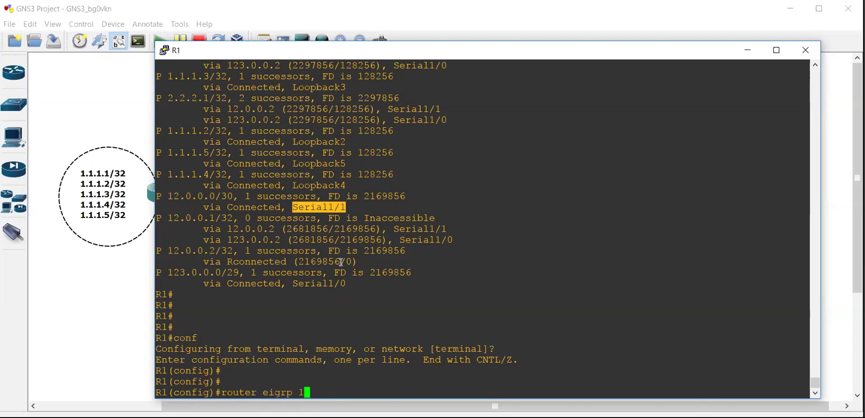
key(Return)
Recall the inbound offset-list 1 command for serial 1/0 and clear its offset value
text(variance 2)
key(Up)
key(Up)
key(Up)
key(Up)
key(Up)
key(Up)
key(Down)
key(Down)
key(Down)
key(Left)
key(Left)
key(Left)
key(Left)
key(Left)
key(Left)
key(Left)
key(Left)
key(Left)
key(Left)
key(Left)
key(BackSpace)
Set the offset to 2297852, run offset-list 1 in 2297852 serial 1/0, and return to privileged mode
key(alt+Tab)
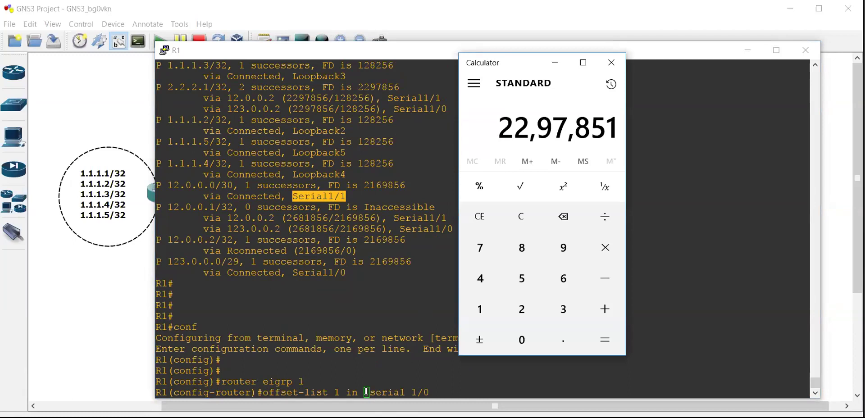
text(22)
text(97,851)
click(358, 387)
text(22)
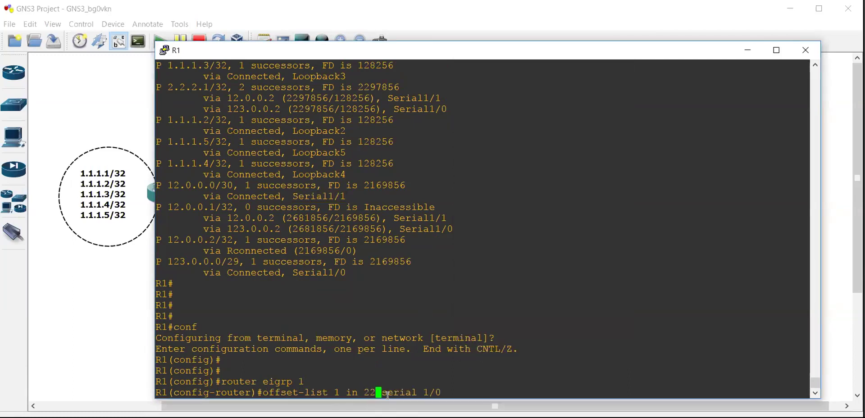
text(97852)
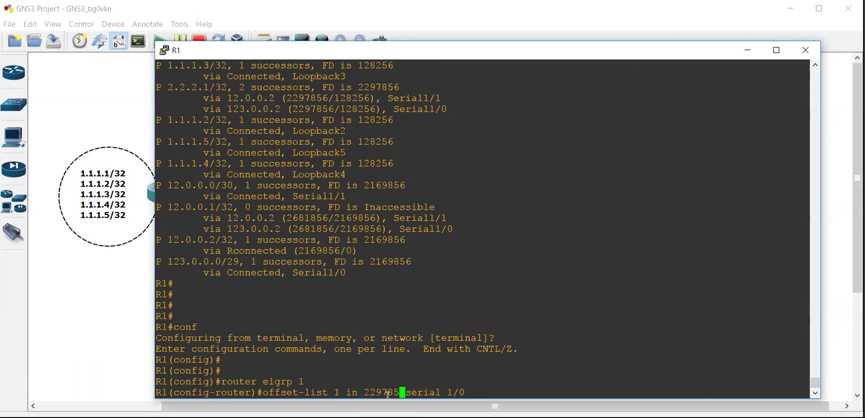
key(Return)
key(Return)
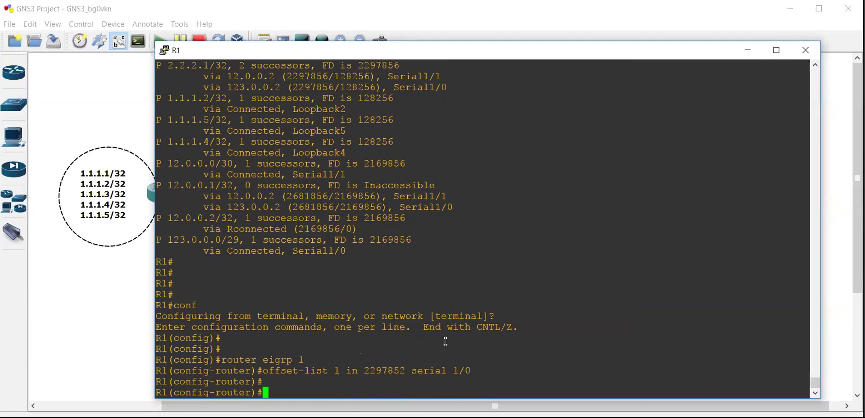
key(ctrl+z)
key(ctrl+z)
key(ctrl+z)
key(ctrl+z)
key(ctrl+z)
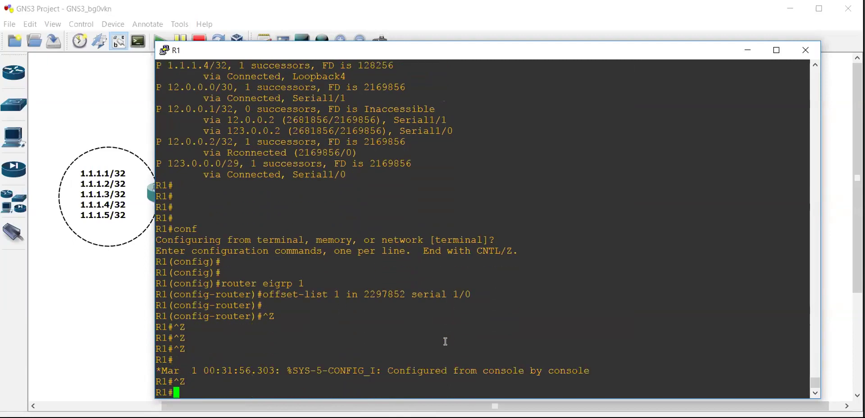
Display R1's routing table with sh ip route and page through to the end of the listing
text(sh ip ro)
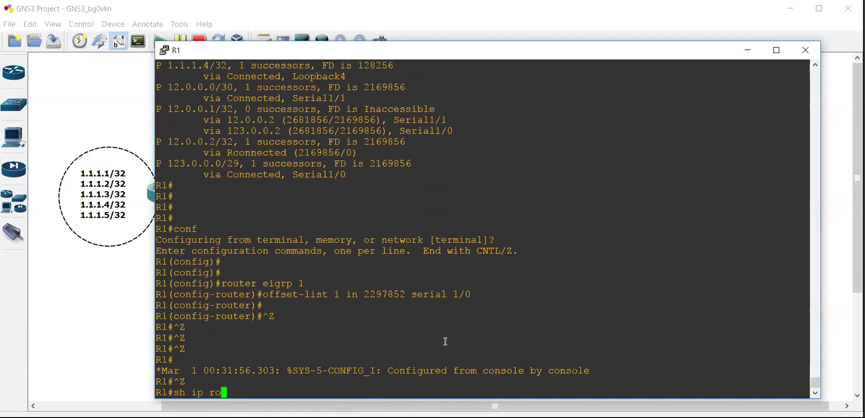
key(Tab)
key(Return)
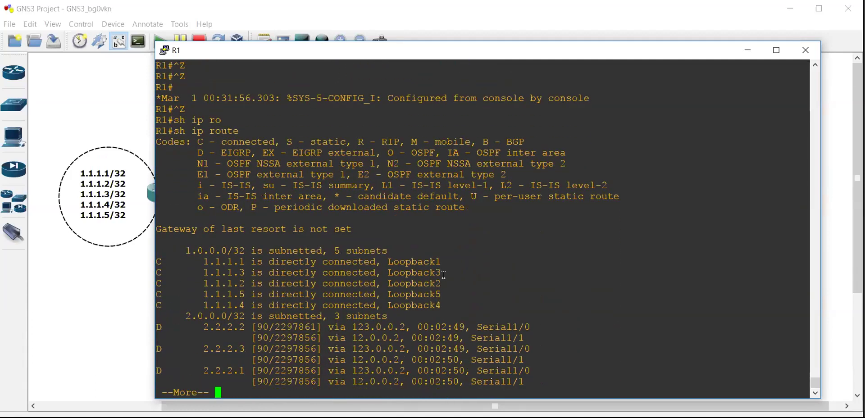
key(space)
key(Return)
key(Return)
key(Return)
key(Return)
key(Return)
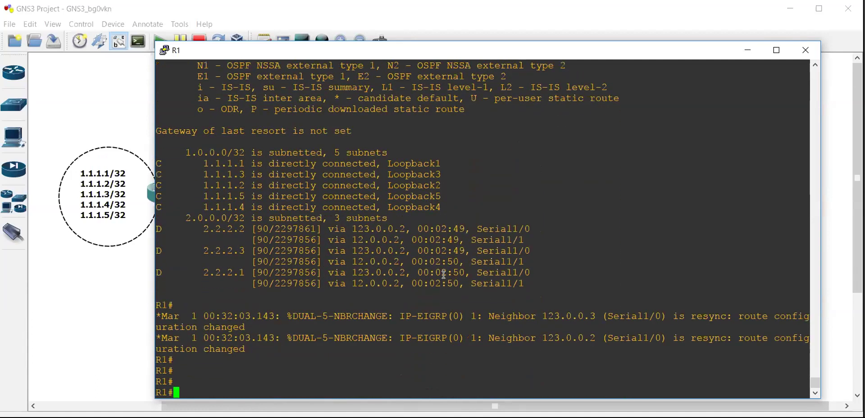
Display R1's routing table again and examine the metrics of both paths to 2.2.2.2
key(Up)
key(Up)
key(Down)
key(Return)
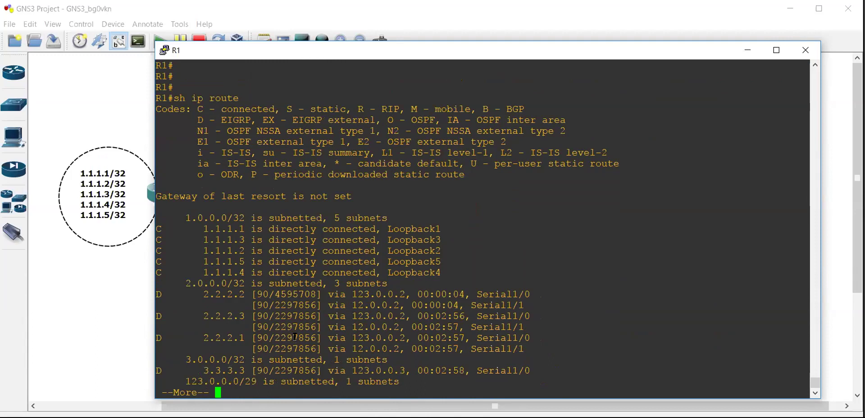
drag(528, 293, 317, 294)
click(269, 293)
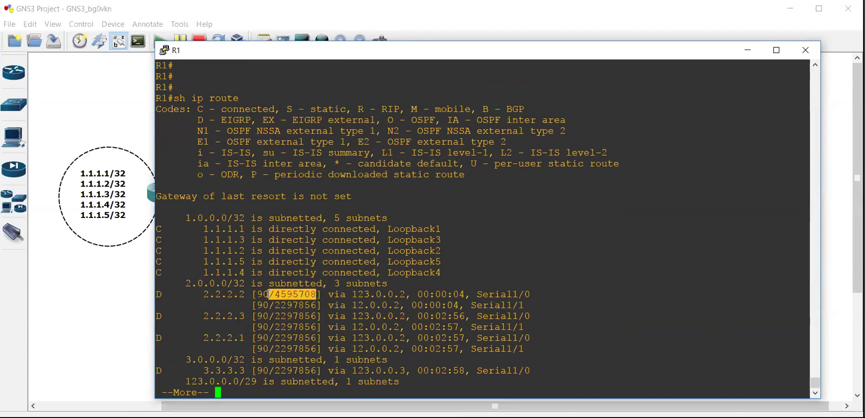
click(280, 305)
double_click(279, 305)
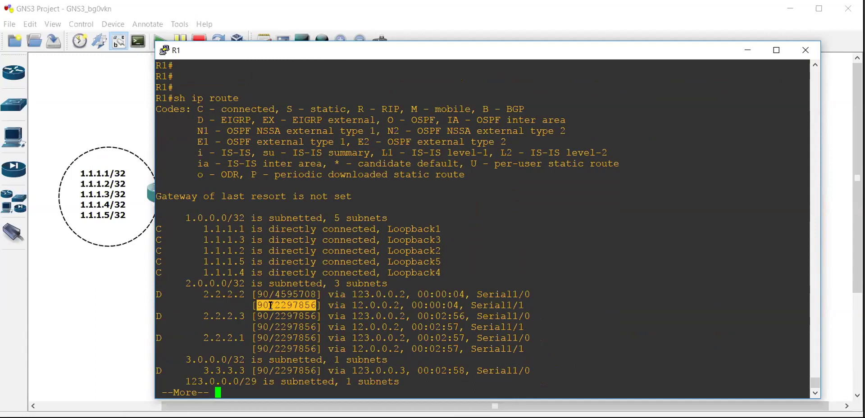
click(278, 304)
drag(274, 305, 322, 305)
Clear Calculator and multiply the 12.0.0.2 path metric 2297856 by the variance 2
key(alt+Tab)
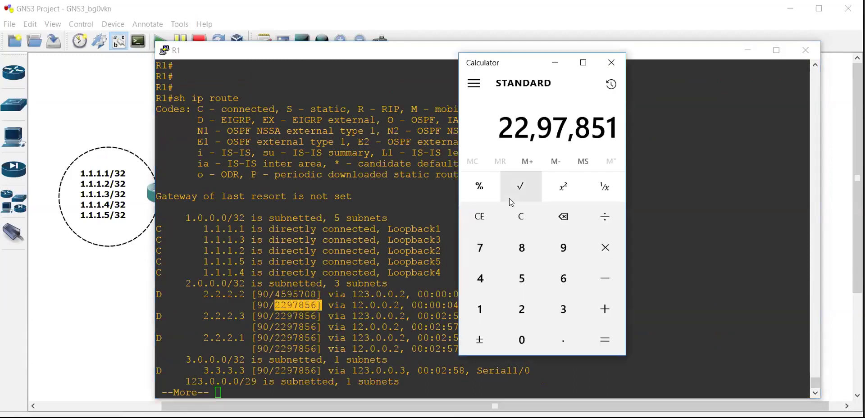
click(495, 219)
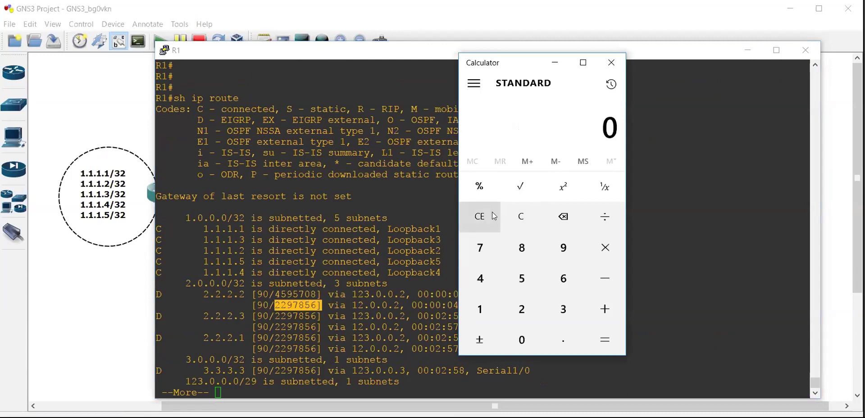
click(521, 307)
click(521, 308)
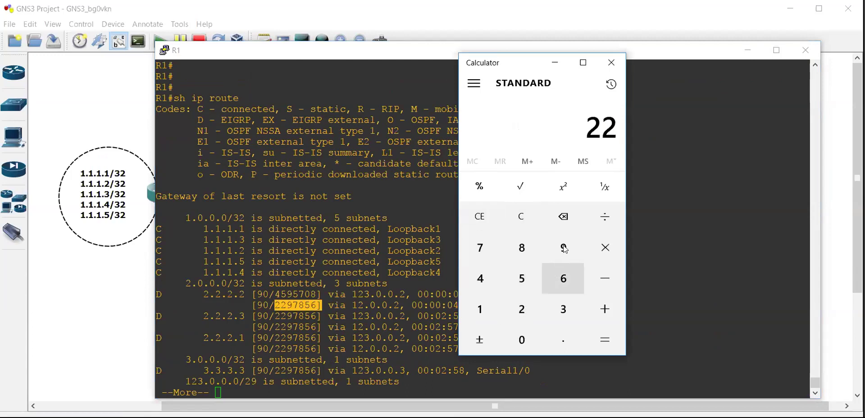
click(563, 248)
click(480, 248)
click(522, 247)
click(521, 278)
click(559, 283)
click(605, 248)
click(522, 308)
click(605, 334)
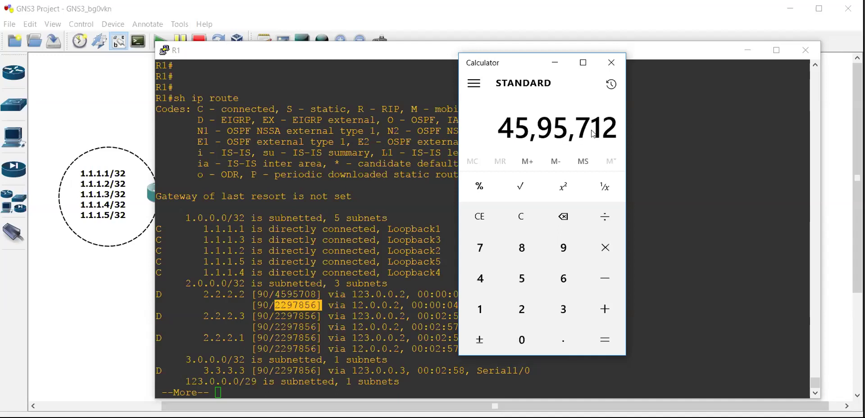
Compare the 123.0.0.2 path metric for 2.2.2.2 in R1's routing table with the calculated product
drag(275, 294, 315, 292)
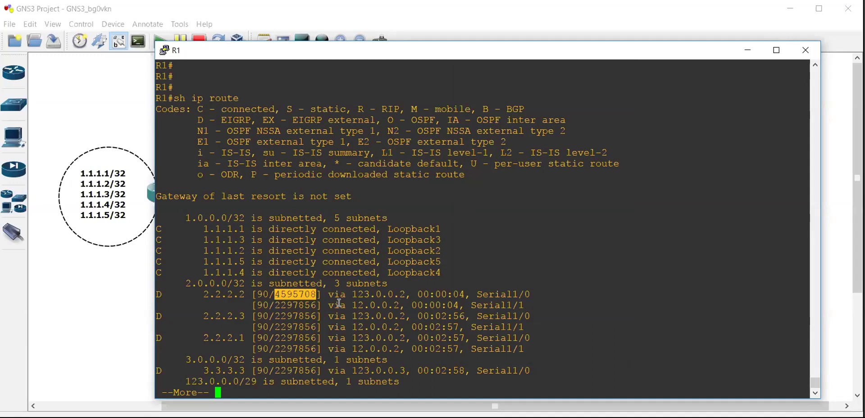
click(286, 294)
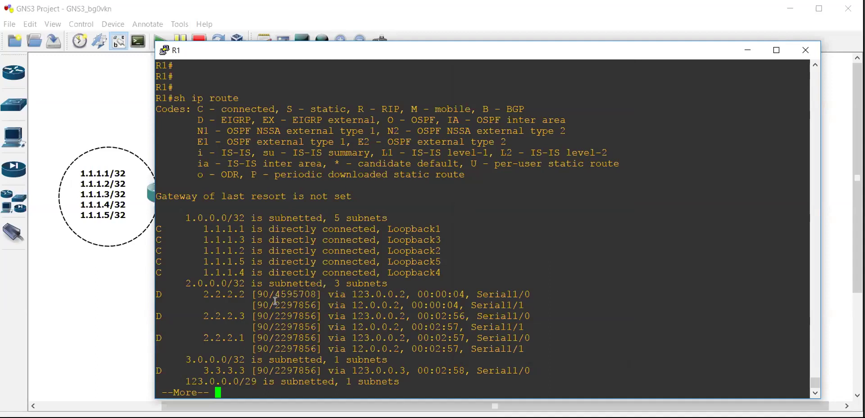
drag(240, 295, 335, 295)
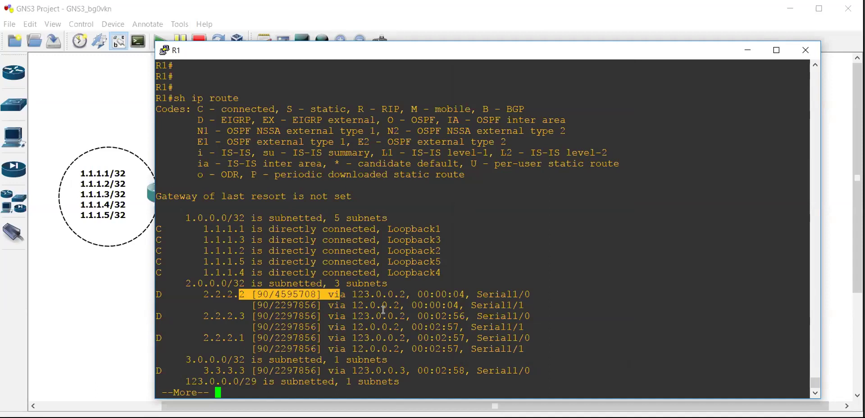
click(423, 315)
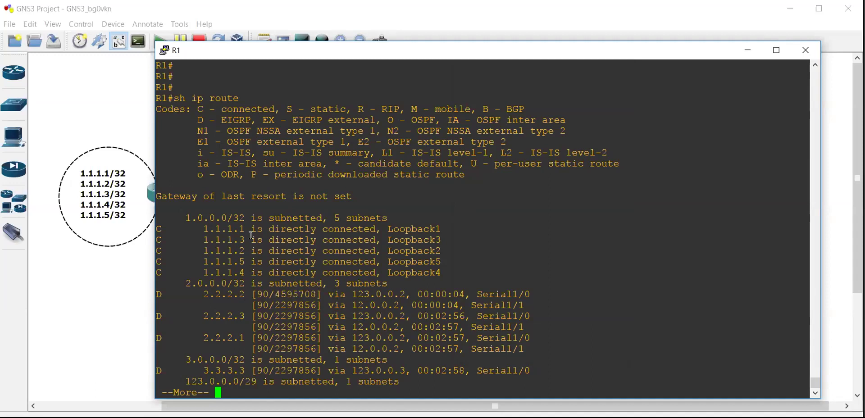
drag(239, 295, 382, 305)
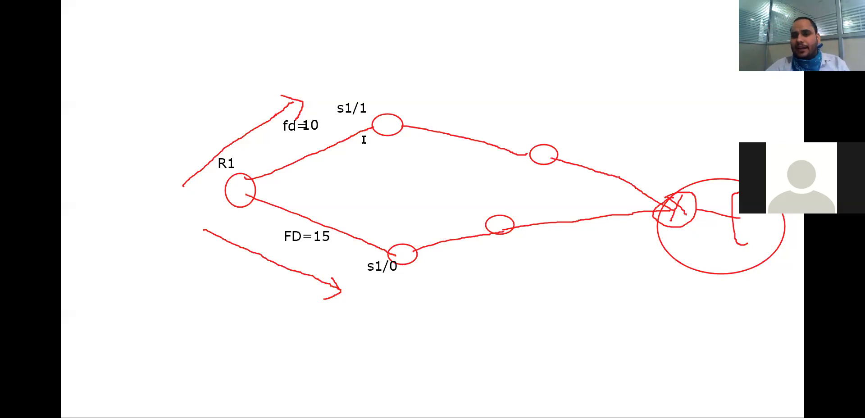
Switch to the whiteboard and add the text "variance = 1" above the path diagram
click(430, 73)
text(variance )
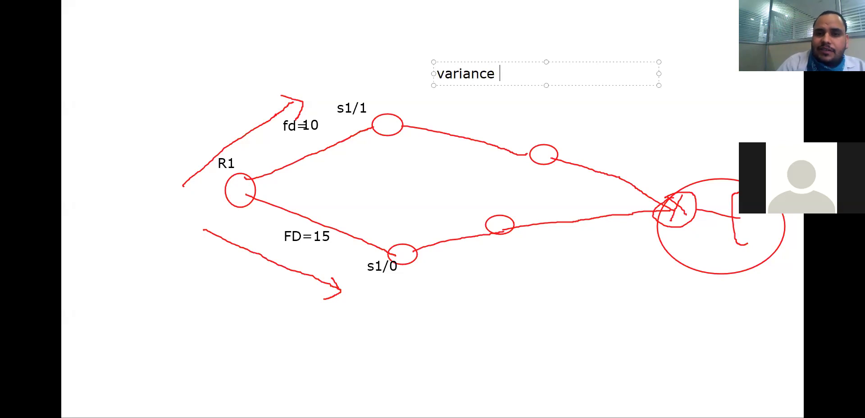
text(= 1)
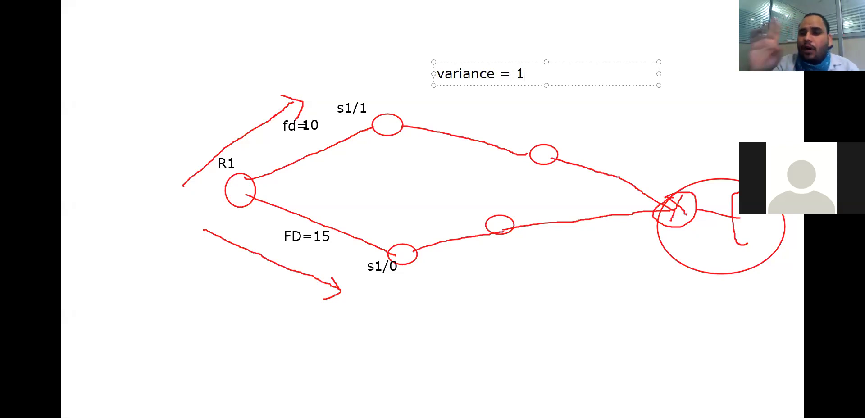
Write "10X1=10" below the fd=10 label and "15x1=15" below the FD=15 label
click(286, 150)
text(10)
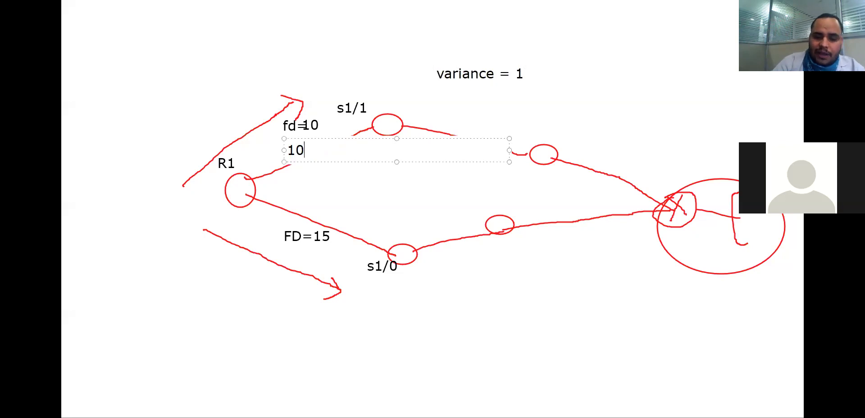
text(X1=)
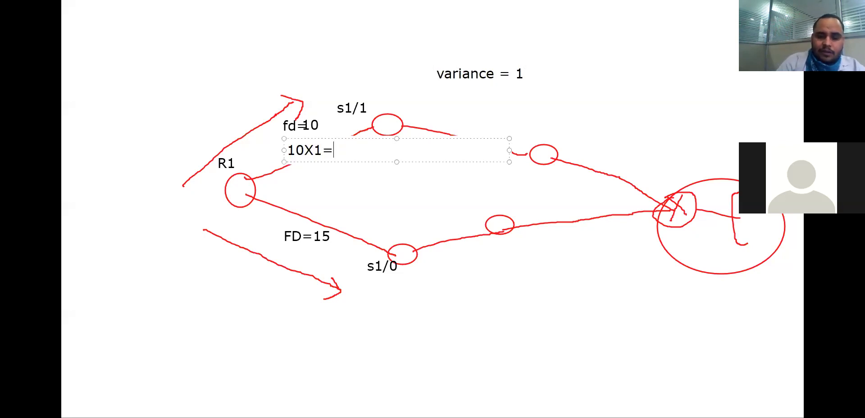
text(10)
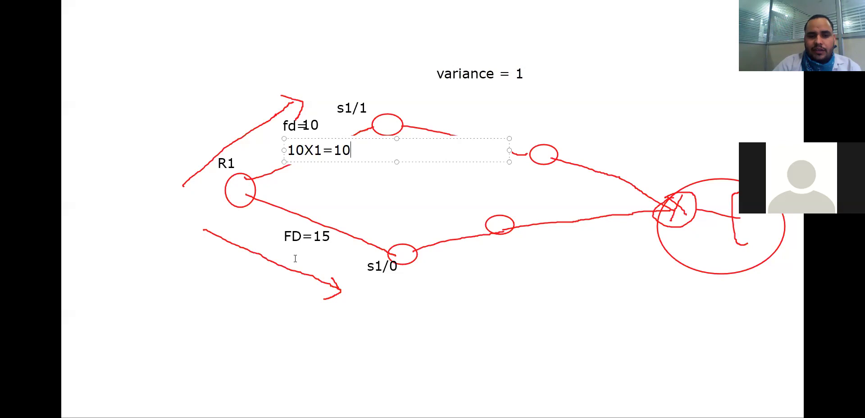
click(295, 258)
text(15x1=)
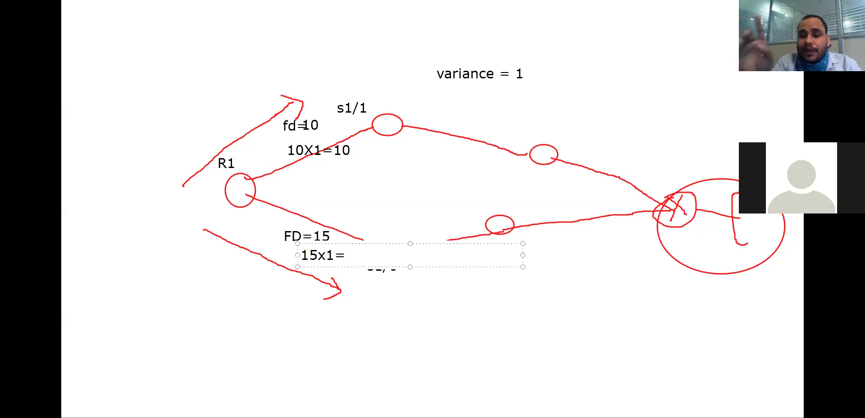
text(15)
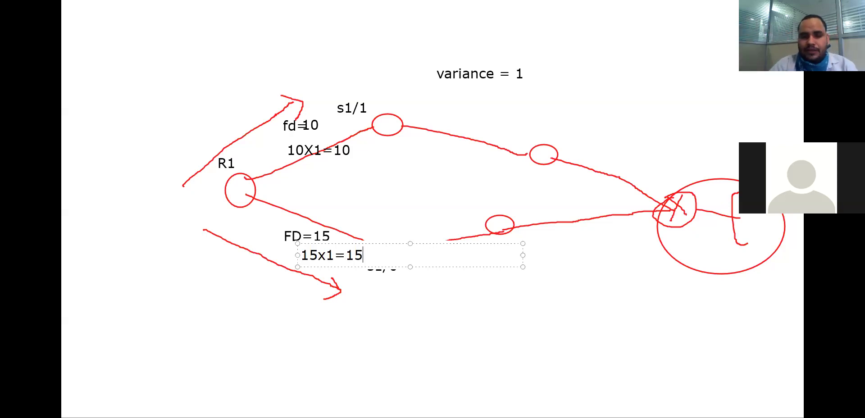
click(328, 170)
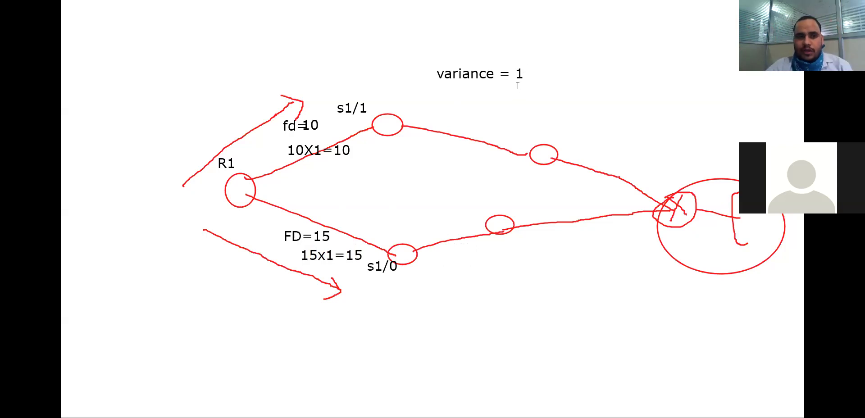
Change the variance note on the whiteboard to "variance = 2"
click(547, 77)
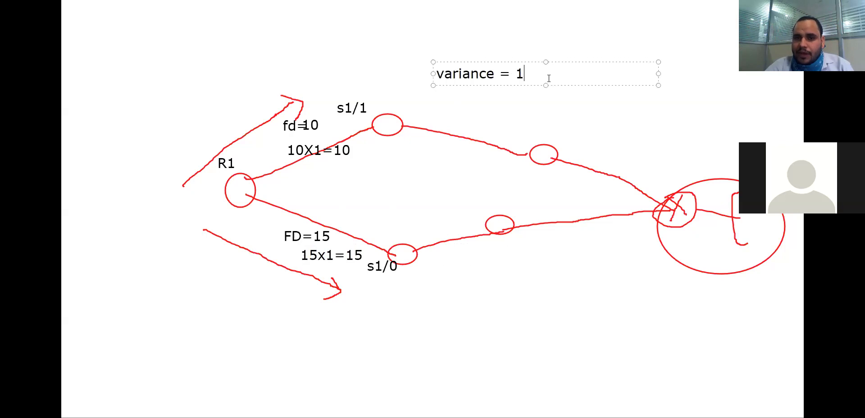
key(BackSpace)
text(2)
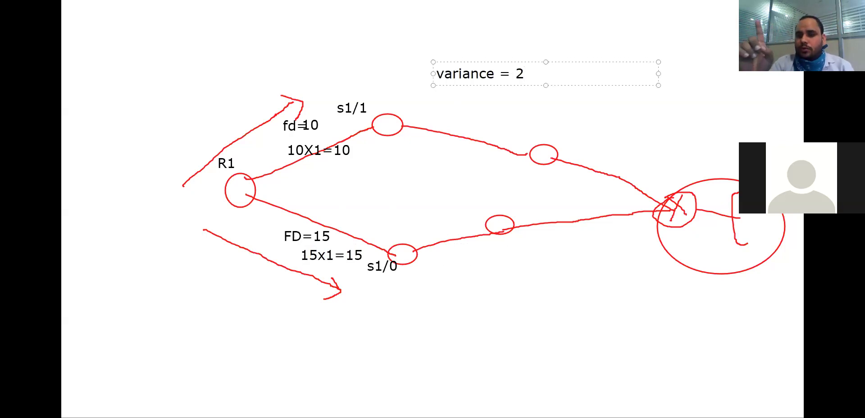
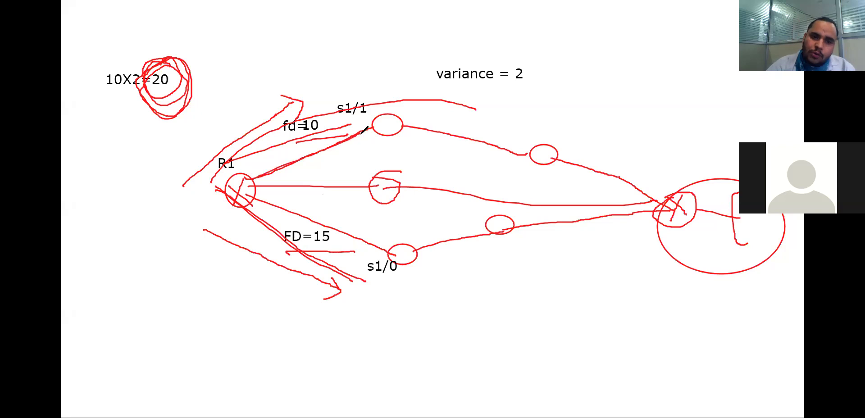
Draw a freehand line from R1 along the s1/0 path and mark the FD=15 label with red strokes
drag(244, 182, 398, 278)
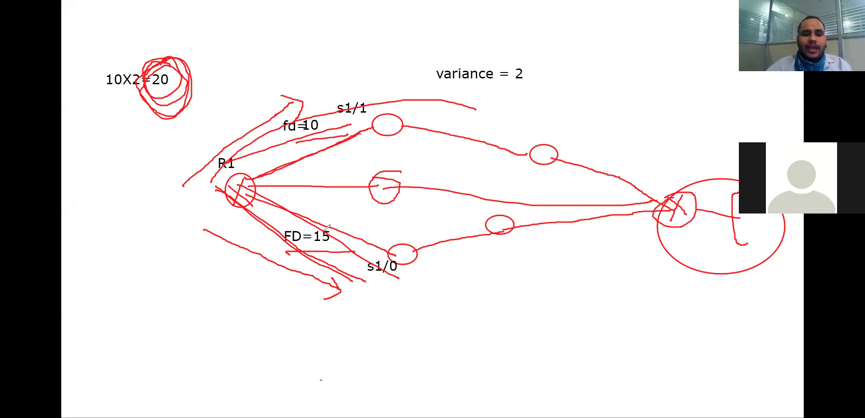
mouse_move(321, 237)
mouse_down()
mouse_move(334, 232)
mouse_move(318, 252)
mouse_move(333, 231)
mouse_move(337, 248)
mouse_move(320, 293)
mouse_move(352, 306)
mouse_up()
drag(352, 253, 393, 339)
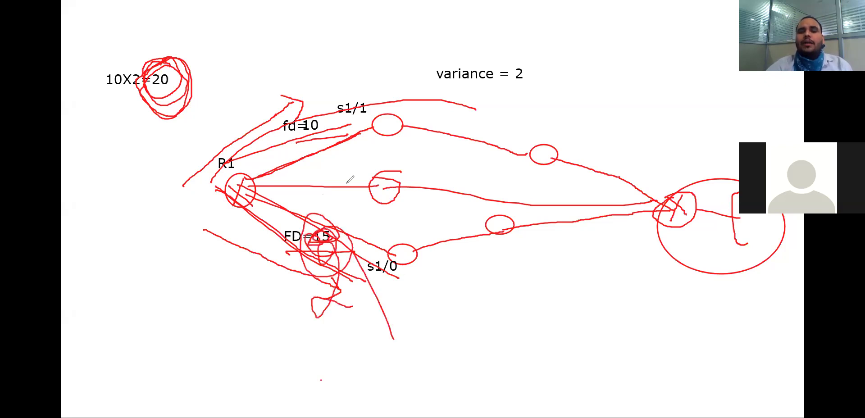
Add the text "21" below the FD=15 label beside the s1/0 path
click(256, 267)
text(21)
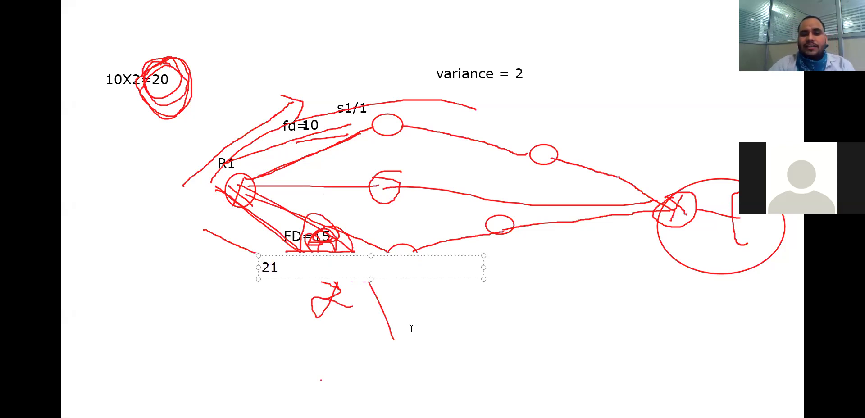
click(461, 339)
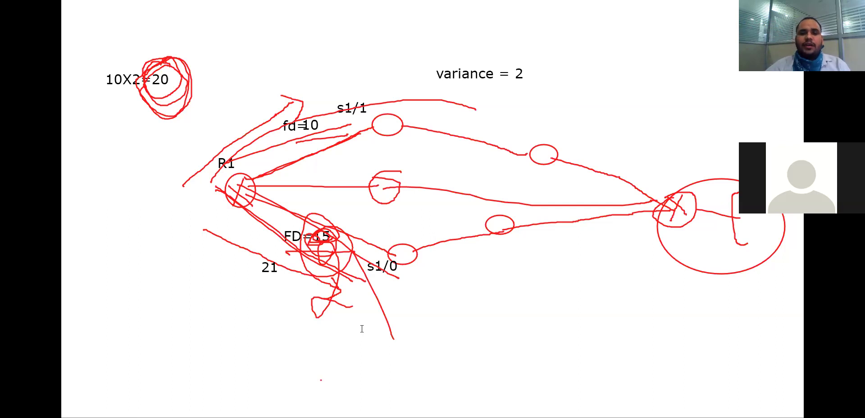
Switch to the GNS3 topology, minimize the EIGRP class notes and open R1's console
key(alt+Tab)
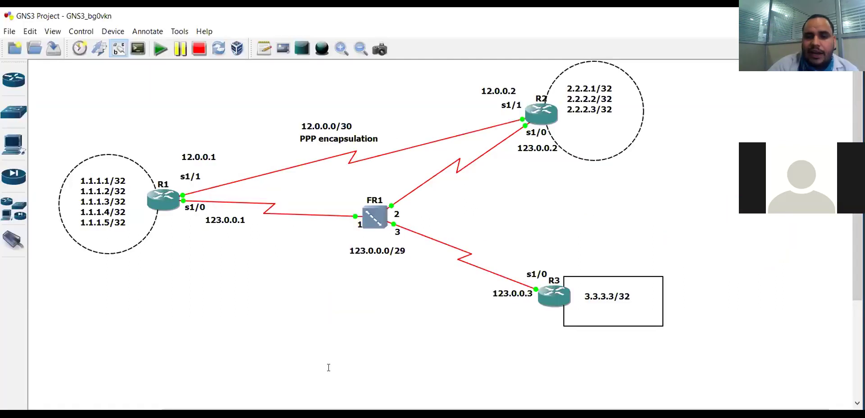
key(alt+Tab)
drag(161, 192, 92, 175)
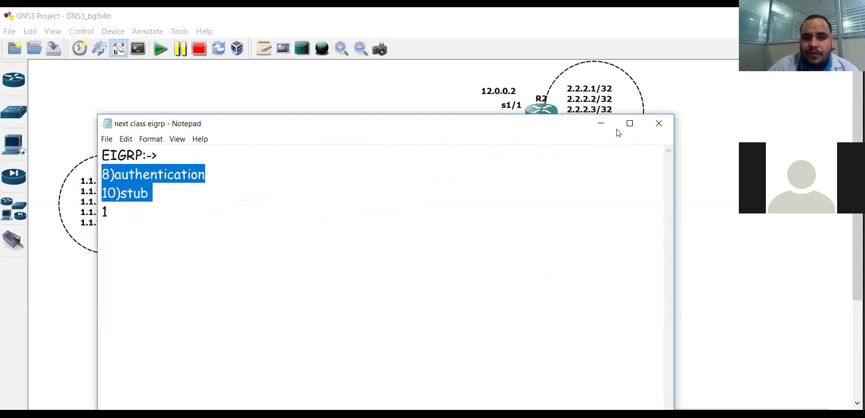
click(601, 124)
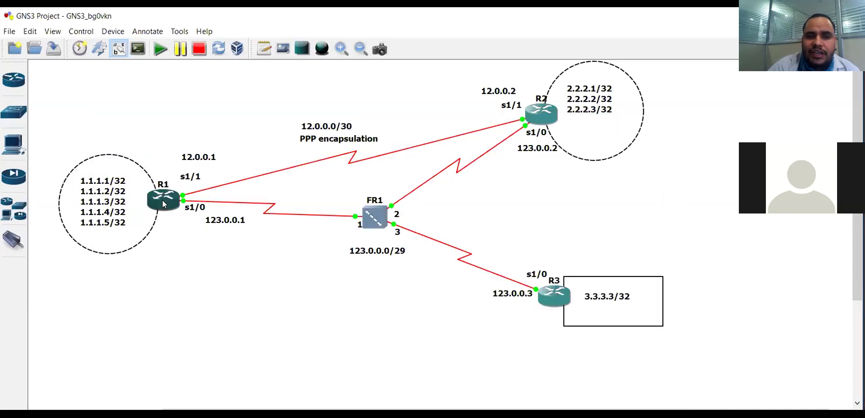
double_click(162, 200)
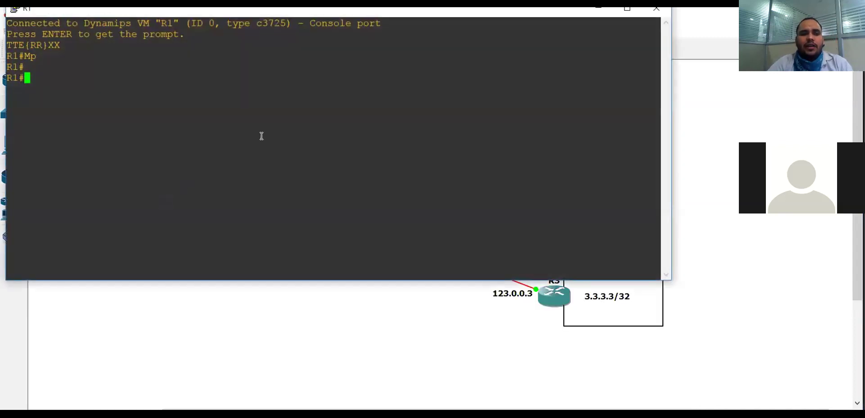
Enter global configuration on R1 and create the key chain ccnp with key 1
text(conf)
key(Return)
key(Return)
key(Return)
key(Return)
text(key chai)
key(Tab)
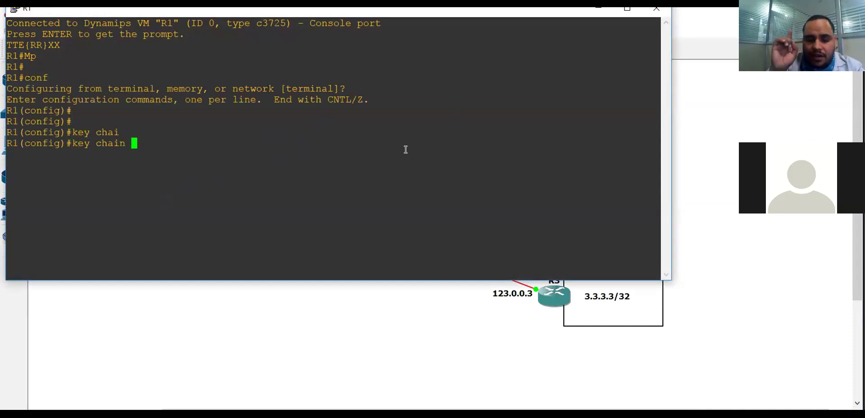
text(ccnp)
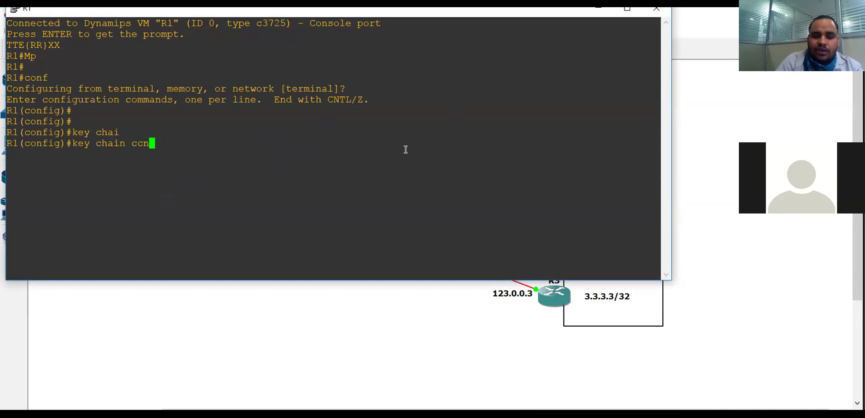
key(Return)
text(key 1)
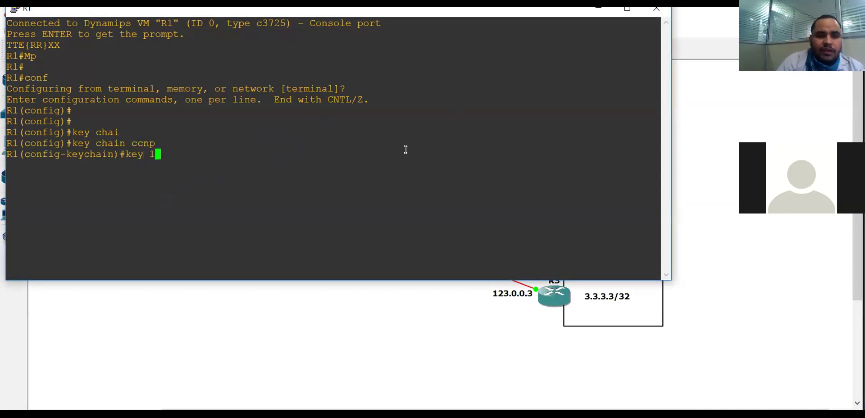
key(Return)
Set the key string for key 1 and exit to key chain configuration
text(key)
key(Tab)
text(123)
key(Return)
key(Return)
text(ex)
key(Return)
key(Return)
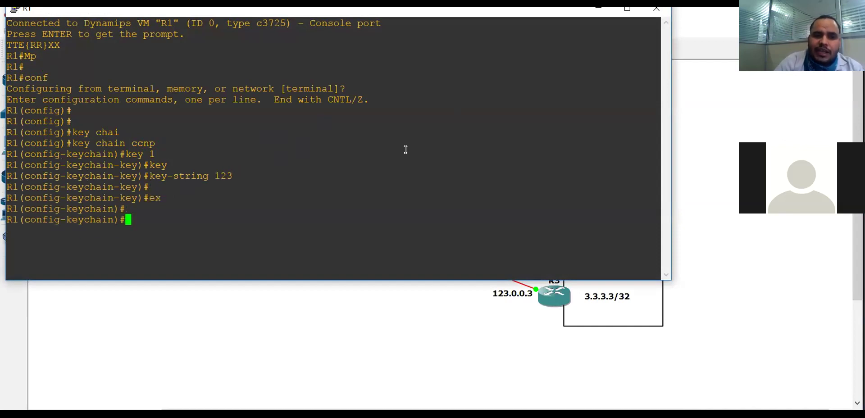
key(Return)
Enter configuration of interface s1/1 on R1 and begin its ip authentication command
text(int s1/1)
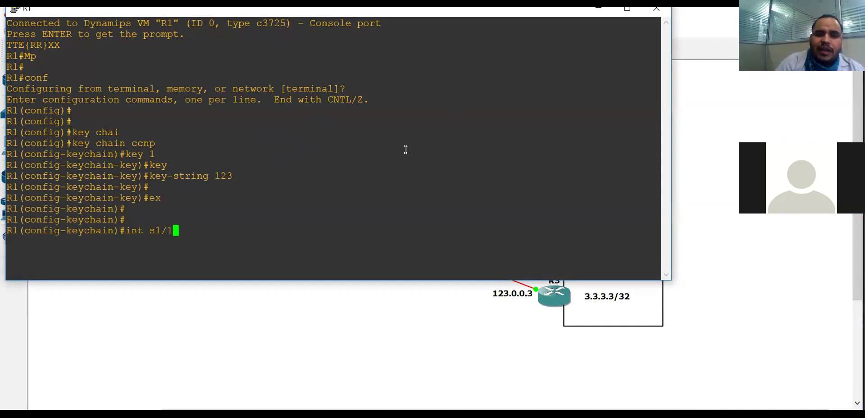
key(Return)
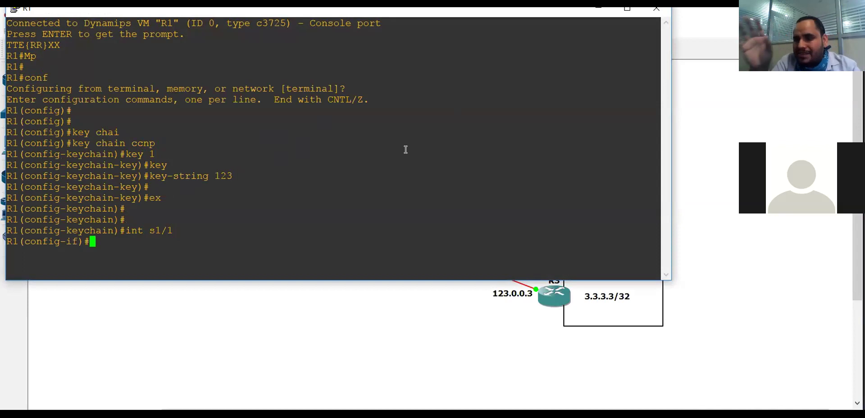
text(ip ei)
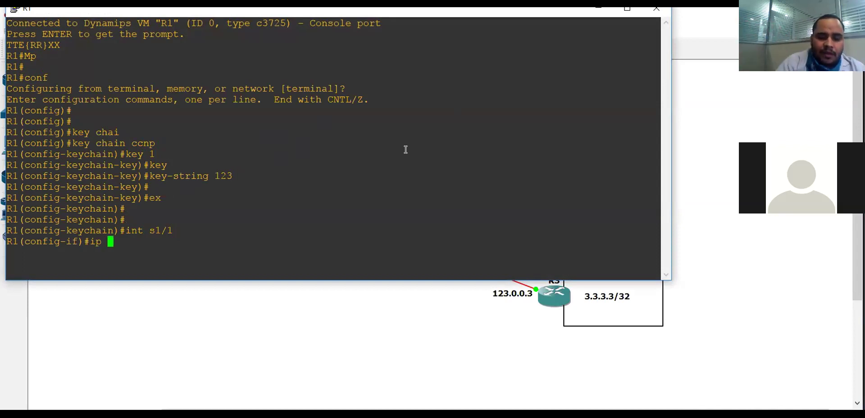
key(Tab)
key(BackSpace)
key(BackSpace)
text(au)
key(Tab)
text(th)
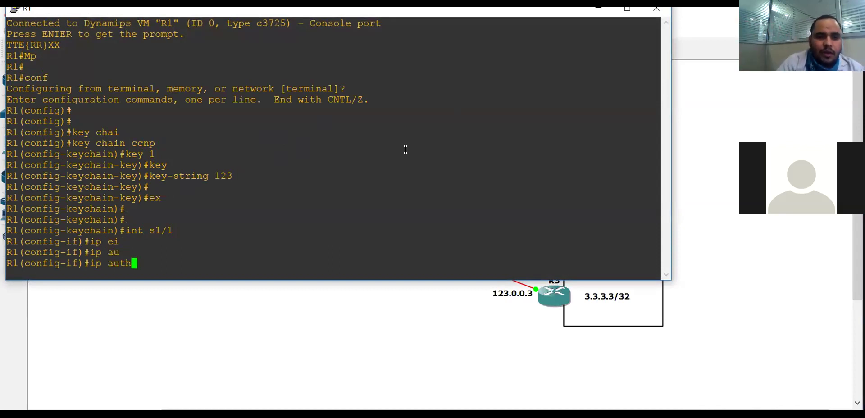
text(e)
key(Tab)
text(ei)
key(Tab)
key(Tab)
key(BackSpace)
key(BackSpace)
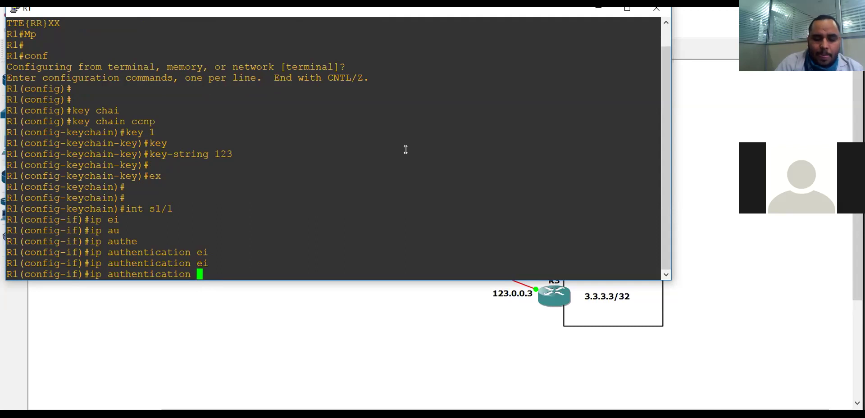
Look up the ip authentication options and set the mode for EIGRP 1 to md5 on s1/1
text(?mode e)
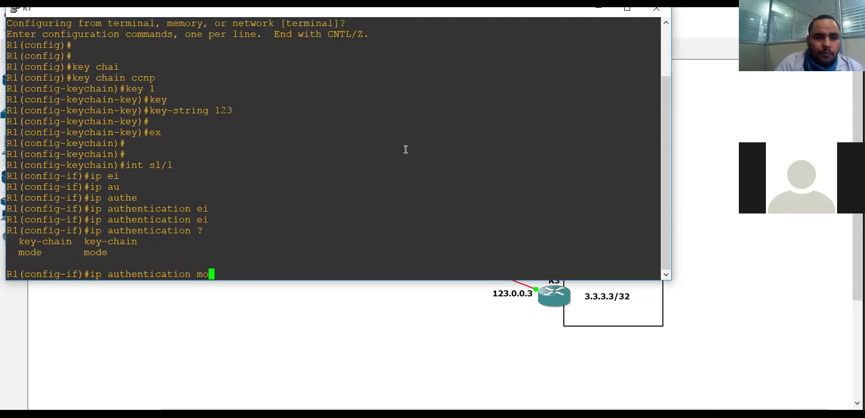
key(Tab)
text(?ei)
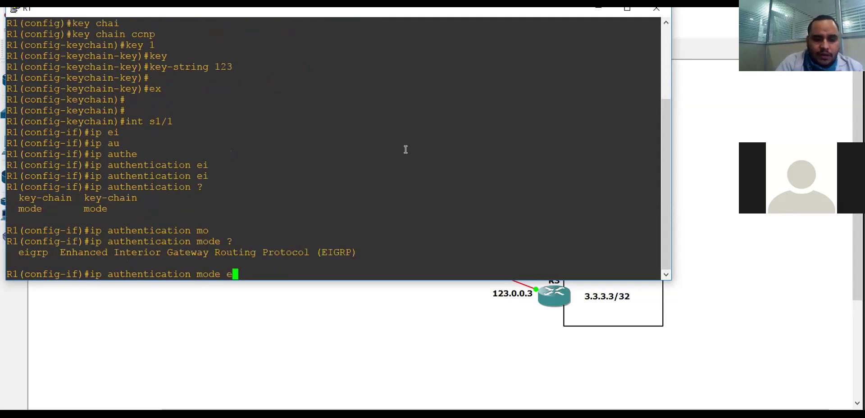
key(Tab)
text(1 md)
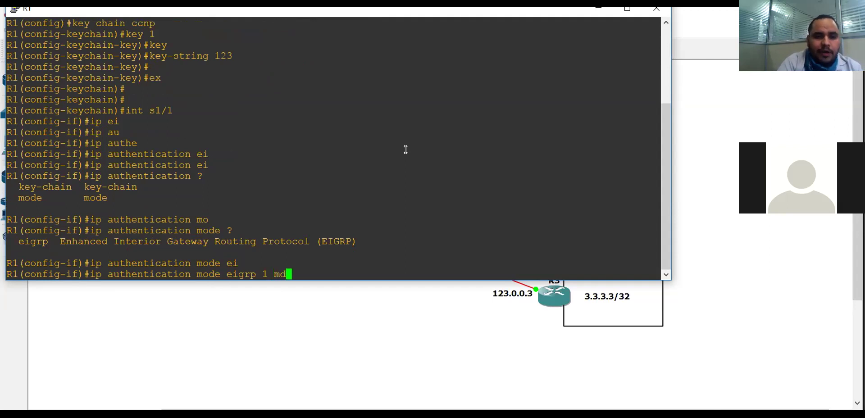
key(Tab)
key(Return)
Apply the key chain ccnp to EIGRP 1 authentication on R1's s1/1 interface
text(ip)
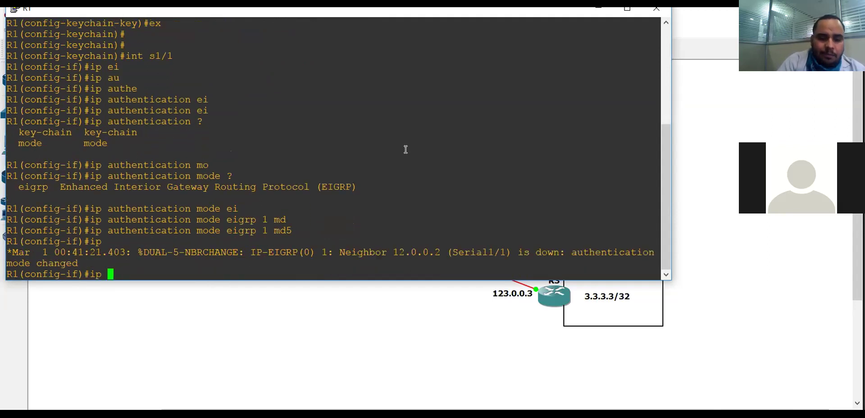
text( au)
key(Tab)
text(the)
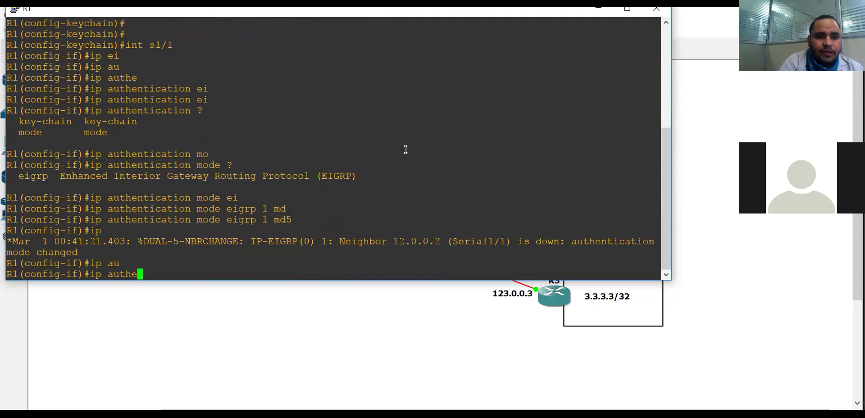
key(Tab)
text(key)
key(Tab)
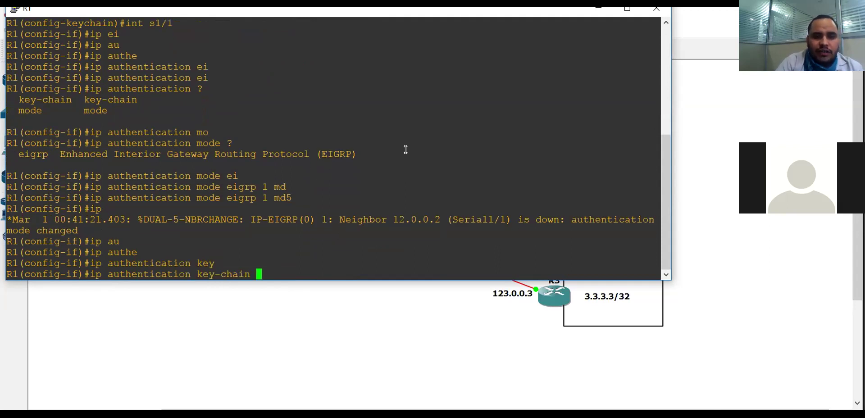
text(ei)
key(Tab)
text(1 )
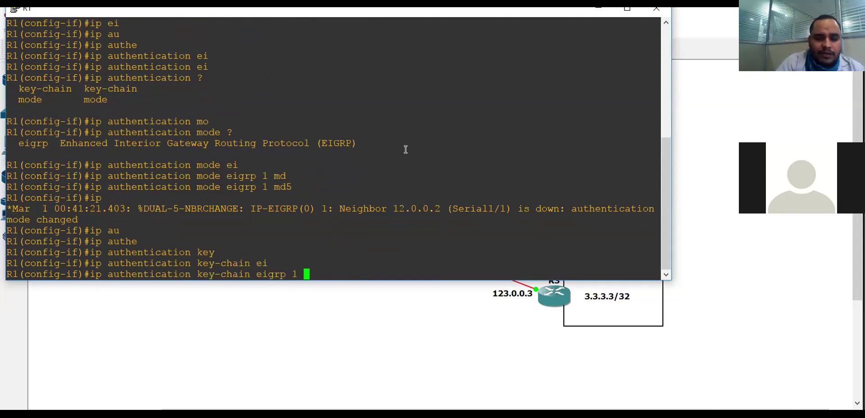
text(ccnp)
key(Return)
key(Return)
List R1's command history and copy the key chain and EIGRP authentication commands from it
text(do sh his)
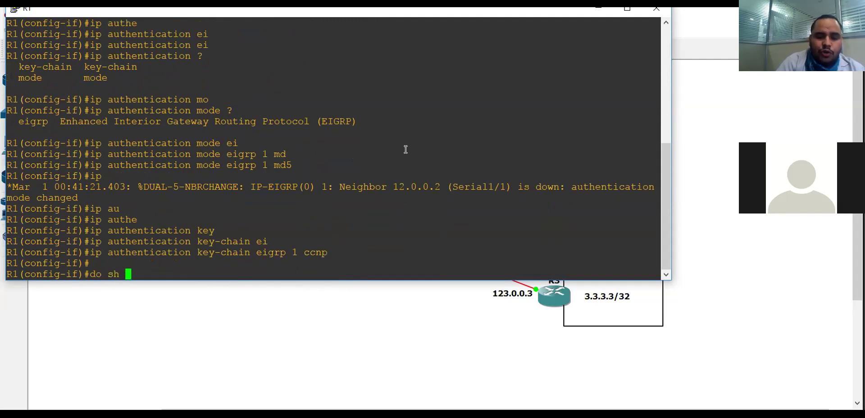
key(Return)
drag(15, 186, 270, 255)
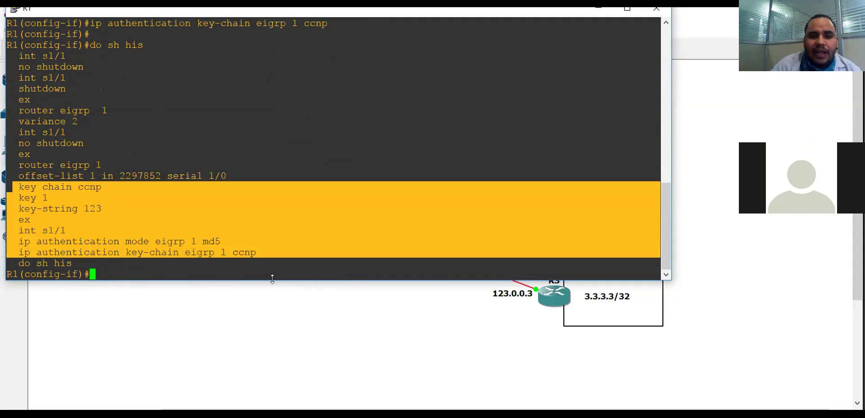
click(309, 300)
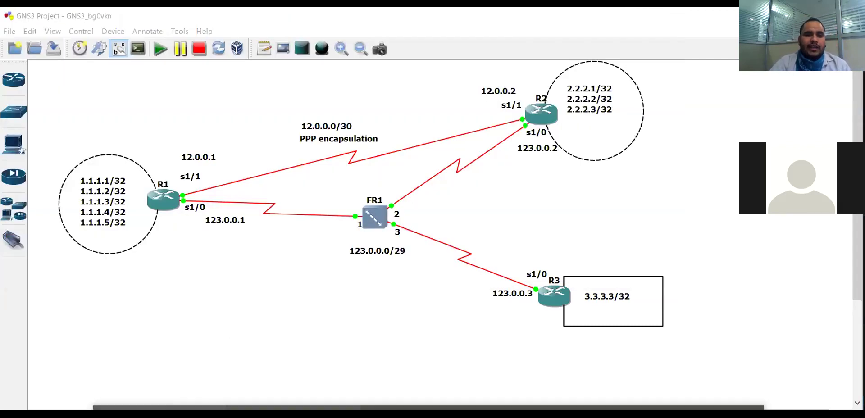
Leave configuration mode on R1 and show the IP routing table to check the 2.0.0.0 routes
key(alt+Tab)
key(ctrl+z)
text(sh ip ro)
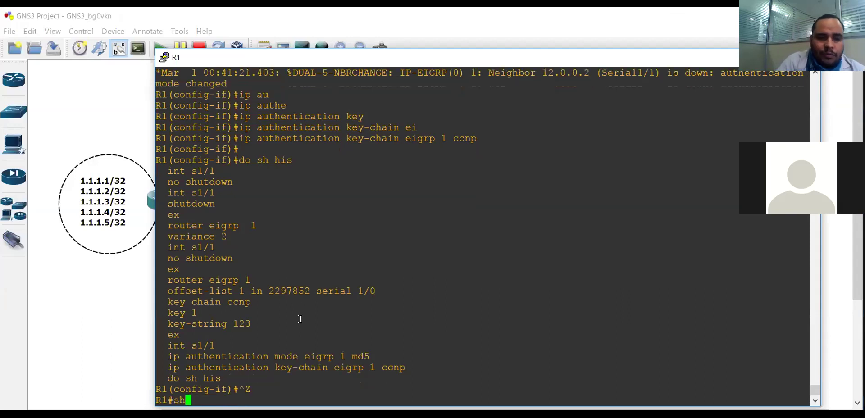
key(Return)
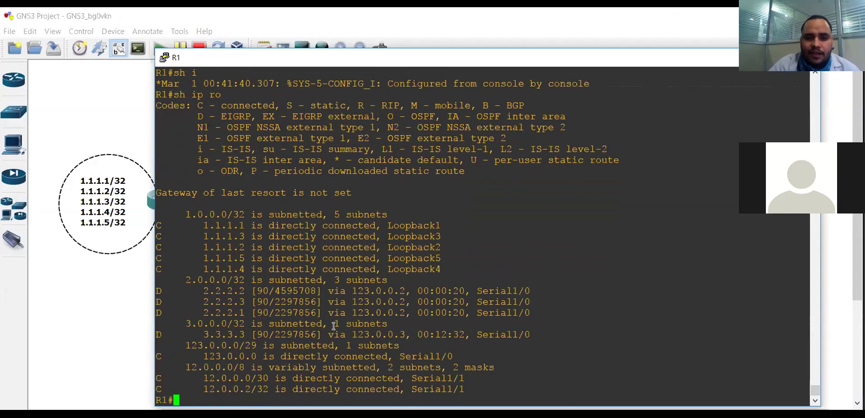
drag(346, 280, 316, 278)
click(97, 305)
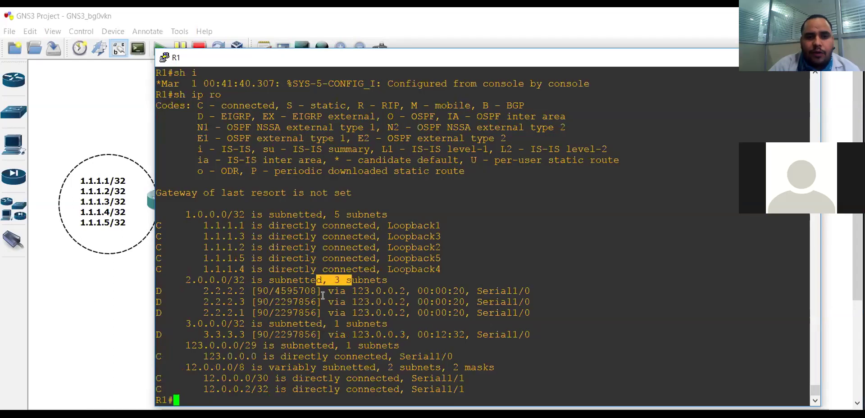
Copy the commands from key chain ccnp through ip authentication key-chain eigrp 1 ccnp in R1's history output
key(alt+Tab)
drag(639, 60, 542, 45)
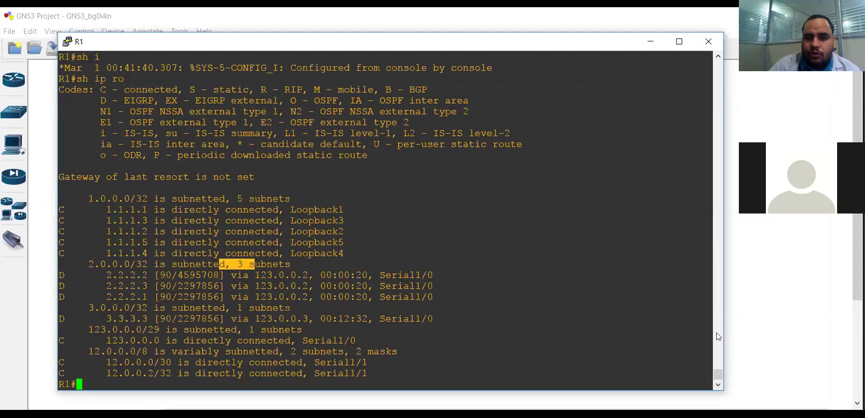
scroll(722, 368, up, 10)
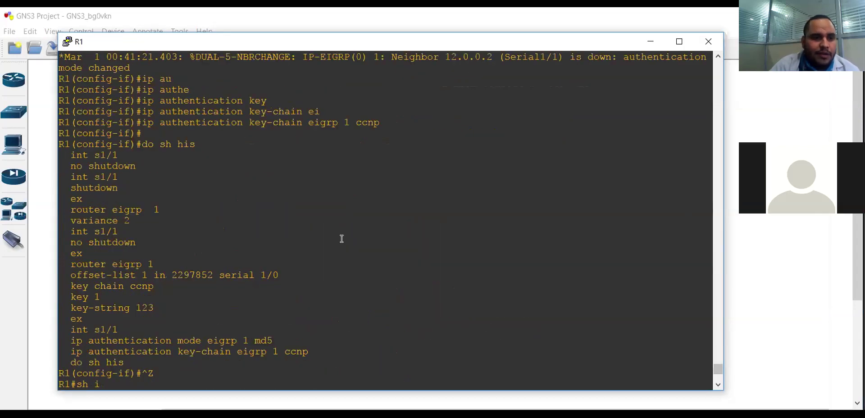
drag(66, 287, 308, 351)
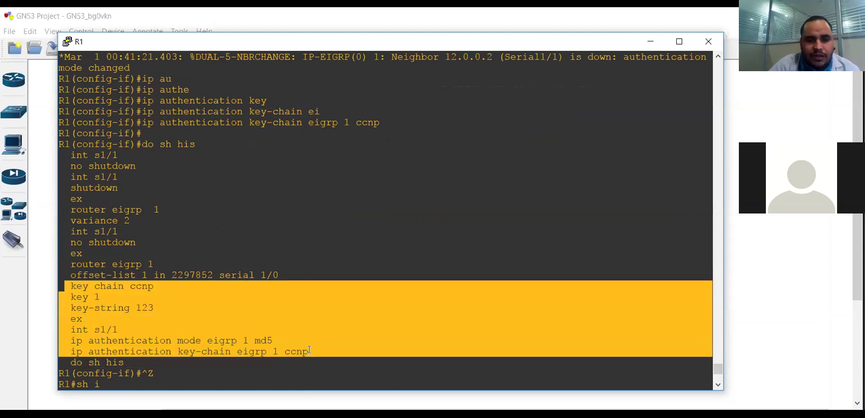
click(457, 403)
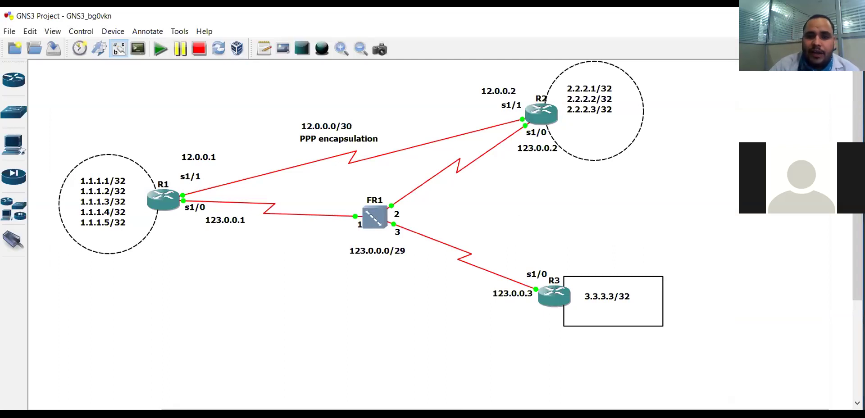
Open R2's console and paste the copied key chain, key string and s1/1 EIGRP MD5 authentication commands
double_click(540, 113)
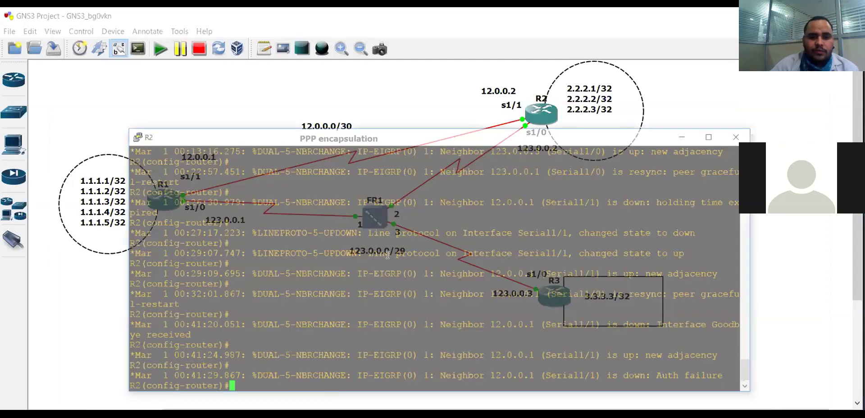
right_click(388, 255)
key(Return)
key(Return)
key(Return)
key(Return)
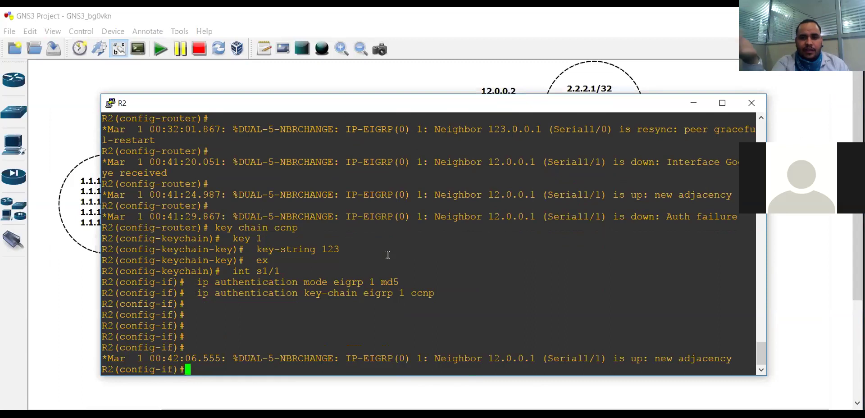
Leave configuration mode on R2 and turn on EIGRP debugging with debug ip eigrp
key(ctrl+z)
key(ctrl+z)
text(debu)
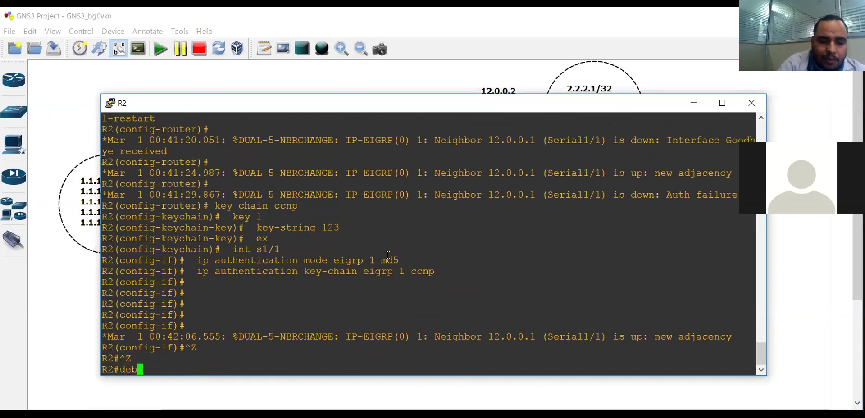
key(Tab)
text(ip p)
key(BackSpace)
text(ei)
key(Tab)
key(Tab)
key(Tab)
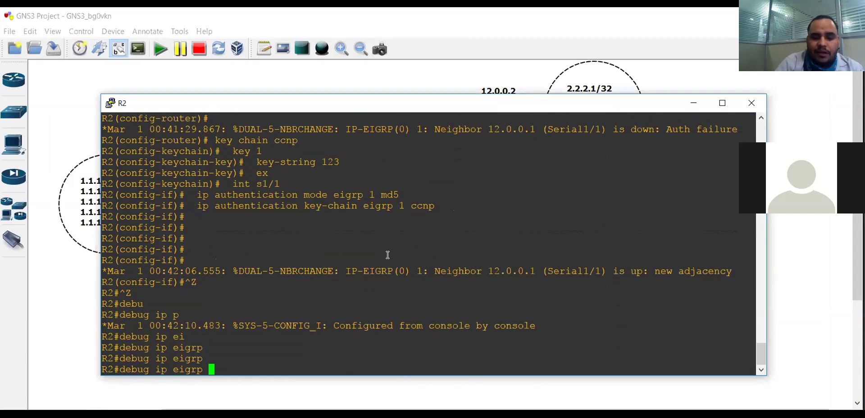
key(Return)
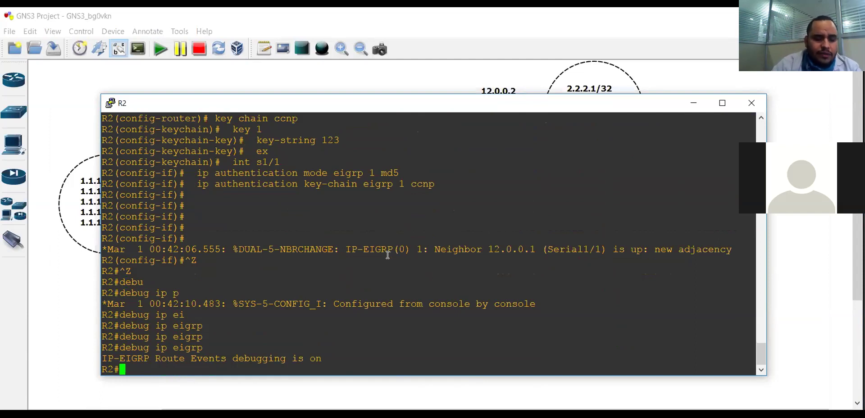
key(Return)
key(Return)
key(Return)
Try an events option for debug ip eigrp on R2 and list the options the command accepts
text(deb)
key(Tab)
text(ip ei)
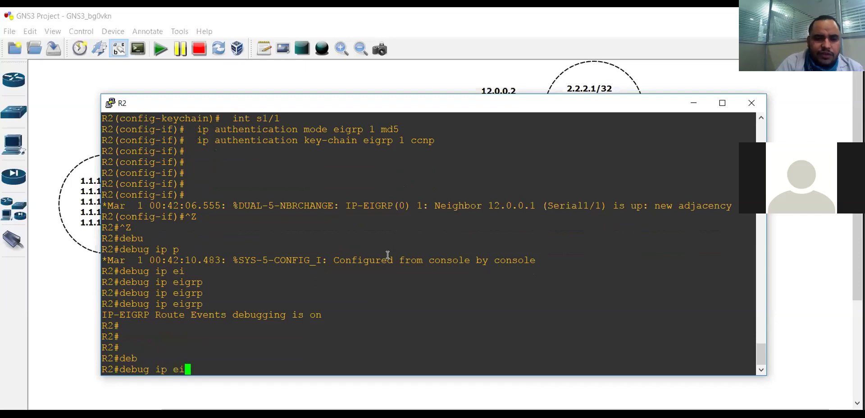
key(Tab)
text(ev)
key(Tab)
text(e)
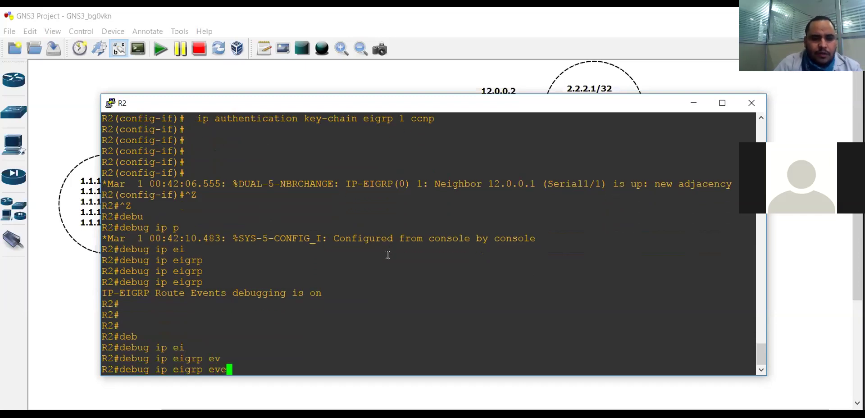
key(Tab)
key(Tab)
key(BackSpace)
key(BackSpace)
key(BackSpace)
text(?)
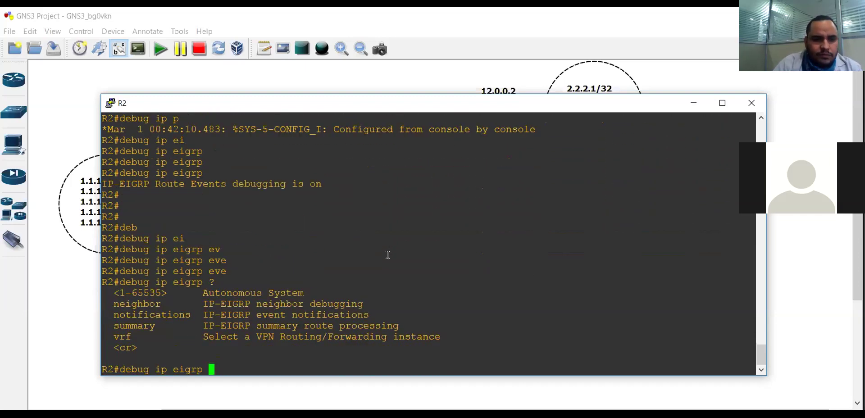
key(Tab)
key(Tab)
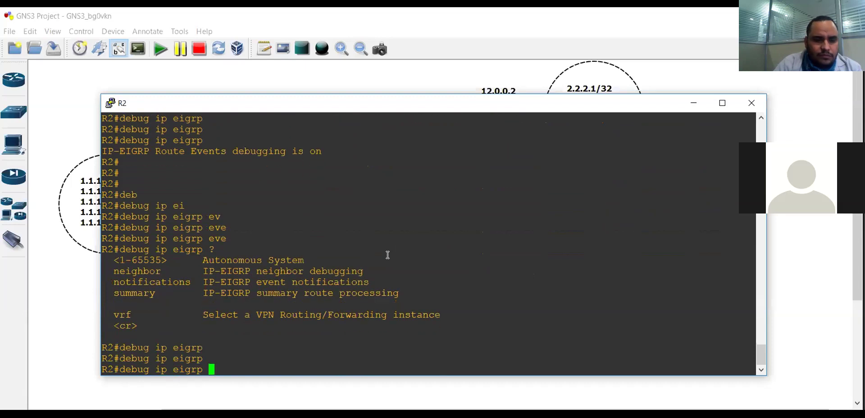
key(Tab)
key(ctrl+z)
key(ctrl+z)
Turn on debug ip packet on R2 and examine the packets sent to 224.0.0.10
text(deb)
key(Tab)
text(ip pac)
key(Tab)
key(Return)
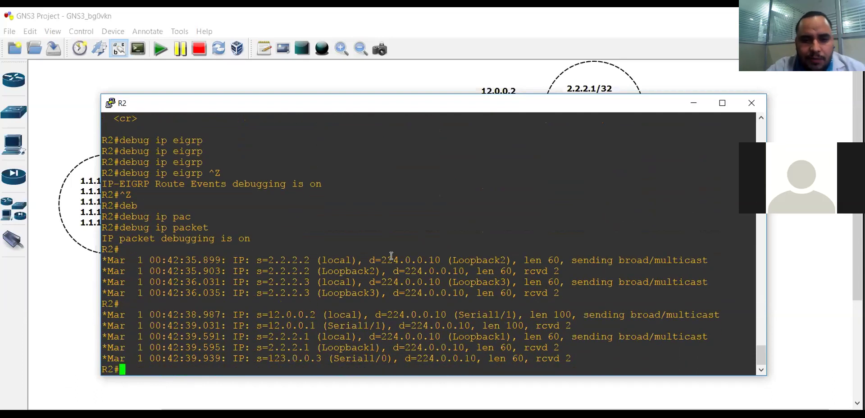
drag(239, 249, 458, 249)
key(ctrl+c)
click(423, 283)
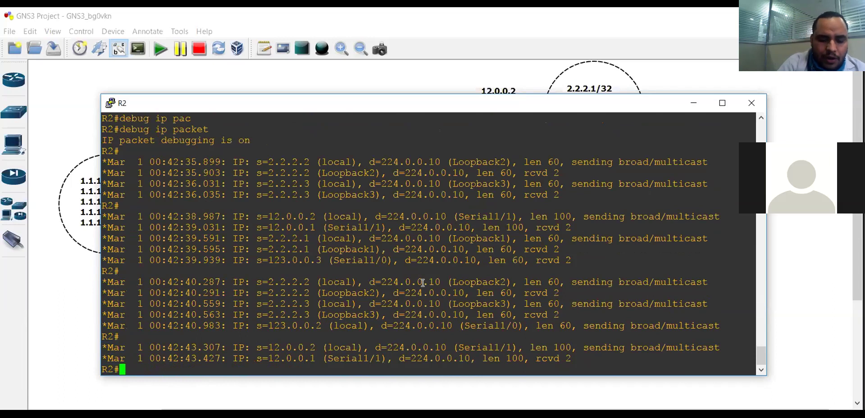
Turn off all debugging on R2 with un all
text(un all)
key(Return)
key(Return)
key(Return)
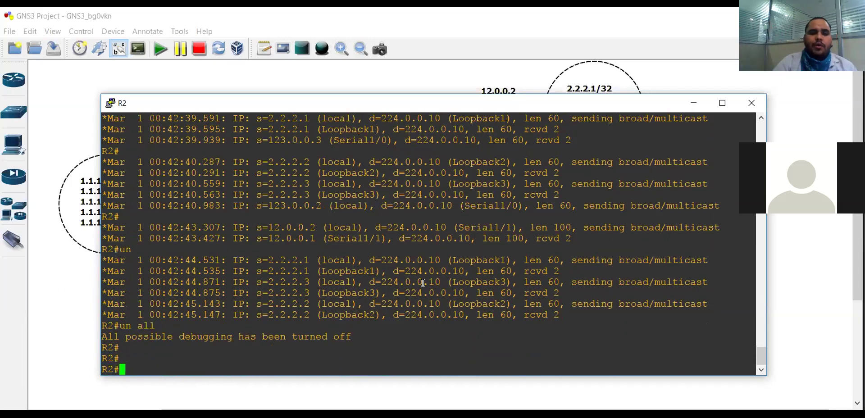
Show R2's IP routing protocol settings to review the EIGRP parameters and routing information sources
text(sh ip pro)
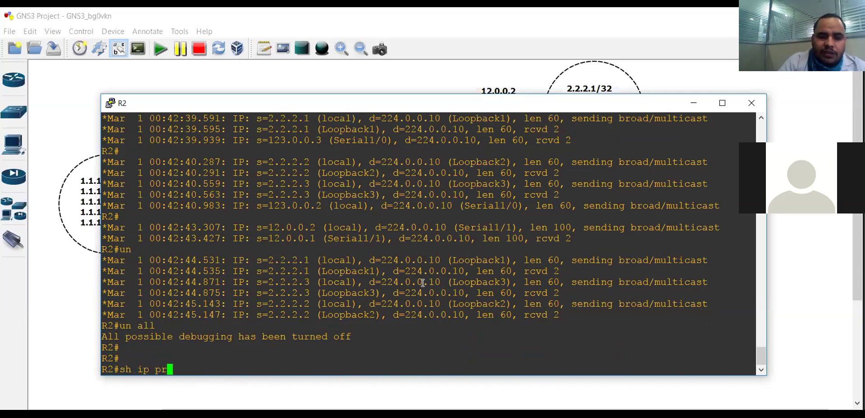
key(Return)
key(Return)
key(Return)
key(Return)
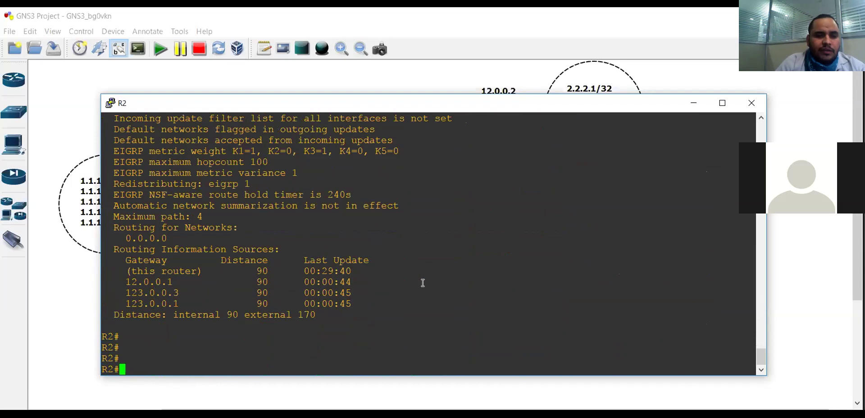
key(Return)
key(Return)
key(Return)
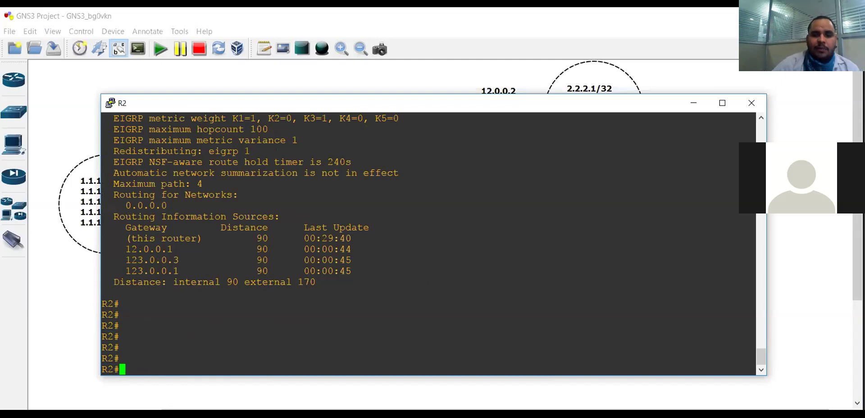
Switch to the next class eigrp note in Notepad and clear all its text
key(alt+Tab)
key(ctrl+v)
key(ctrl+a)
key(BackSpace)
Copy the key chain and s1/1 EIGRP authentication commands from R1's history output and return to Notepad
click(67, 290)
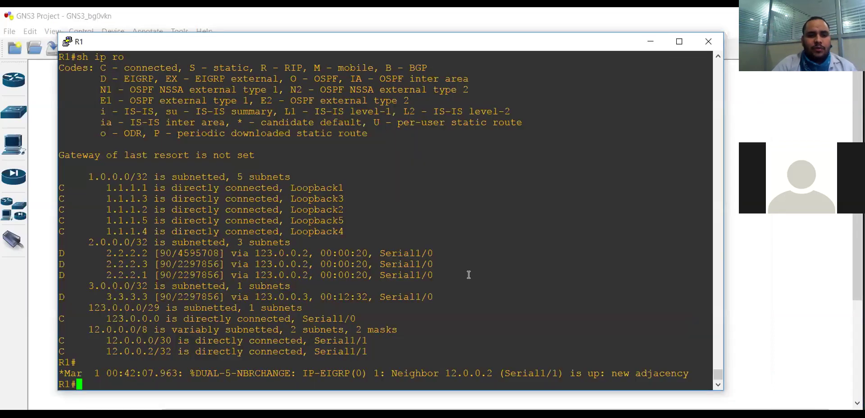
key(alt+Tab)
drag(720, 370, 720, 365)
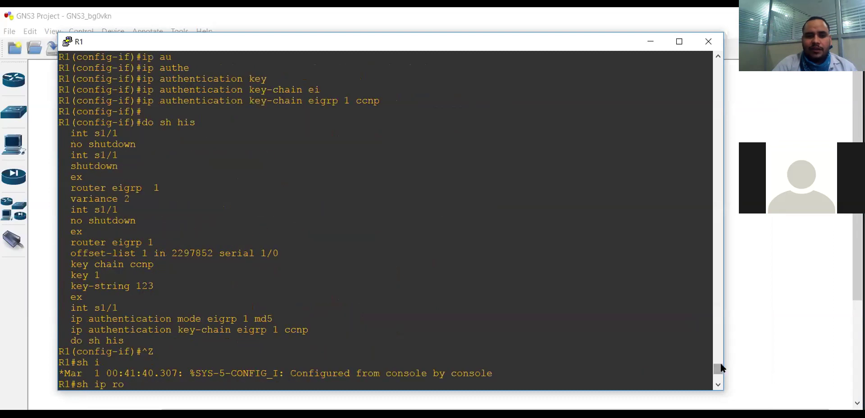
drag(61, 264, 310, 337)
key(alt+Tab)
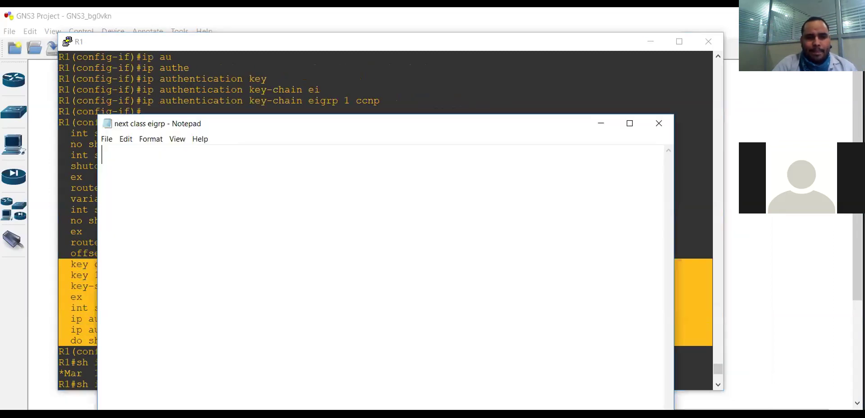
Paste the key chain, key string and s1/1 MD5 authentication commands into the note, replacing the do sh his line with a dashed separator
text(key chain ccnp   key 1   key-string 123   ex   int s1/1   ip authentication mode eigrp 1 md5   ip authentication key-chain eigrp 1 ccnp   do sh his)
drag(171, 287, 72, 284)
text(--------------------)
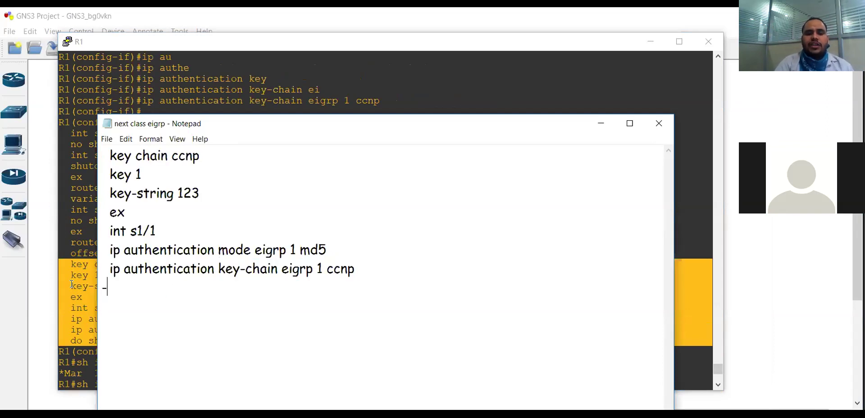
key(Return)
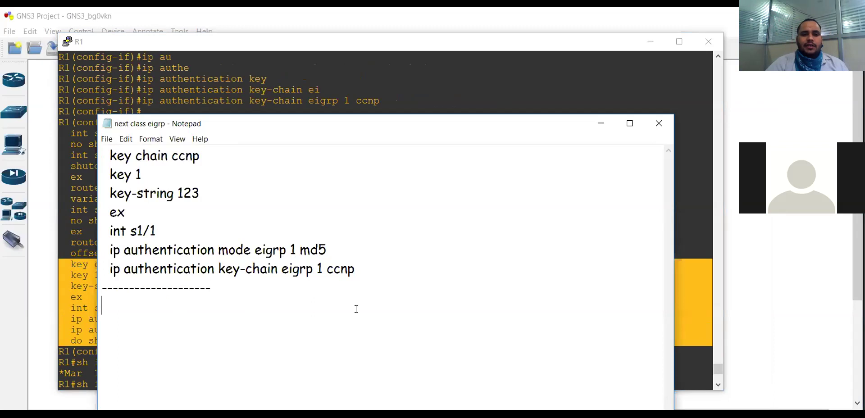
Highlight the authentication commands in the note, then minimise Notepad and R1's console to return to the topology
key(shift+Up)
key(shift+Up)
key(shift+Up)
key(shift+Up)
key(shift+Up)
key(shift+Up)
key(shift+Up)
key(shift+Up)
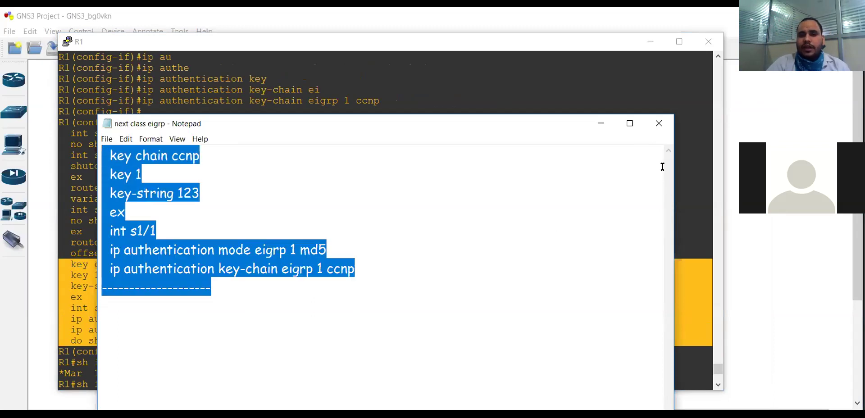
click(601, 123)
click(651, 42)
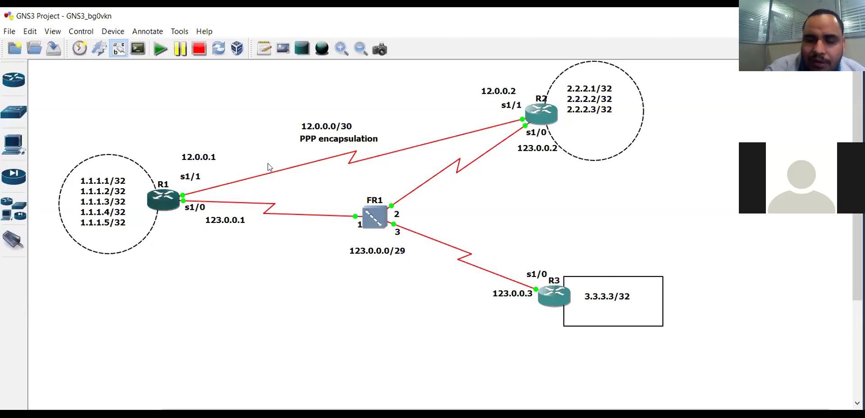
Move the 2.2.2.1/32 to 2.2.2.3/32 address label slightly farther from R2 inside its dashed circle
click(597, 102)
drag(598, 102, 599, 100)
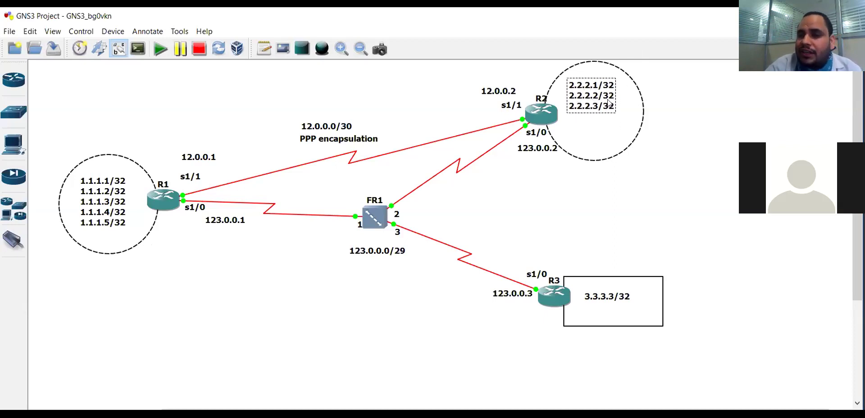
mouse_move(608, 103)
mouse_down()
mouse_move(393, 83)
mouse_move(187, 193)
mouse_move(212, 177)
mouse_move(640, 101)
mouse_move(617, 106)
mouse_up()
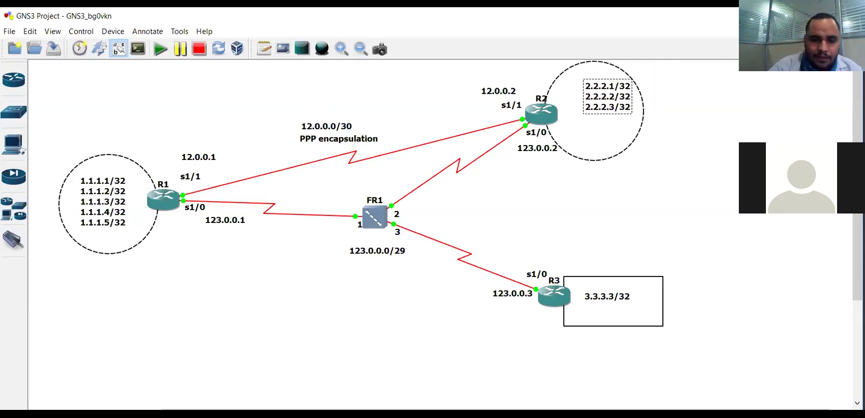
Show R1's IP routing table to examine the paths to the 2.0.0.0 routes, then return to the topology
click(429, 417)
click(160, 415)
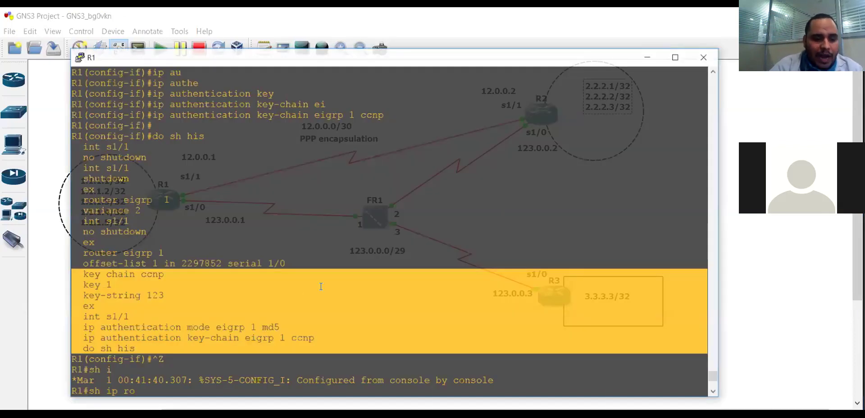
text(sh)
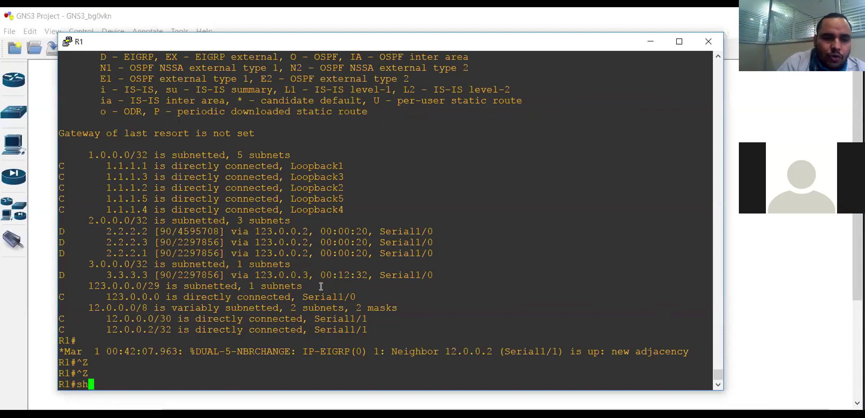
text( ip ro)
key(Return)
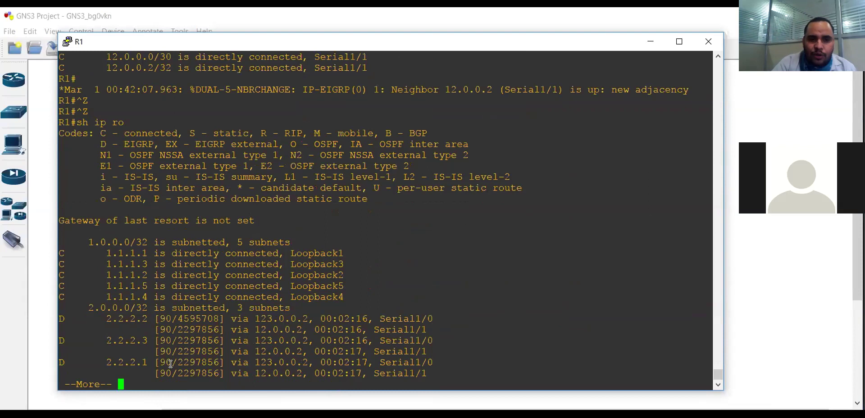
click(740, 277)
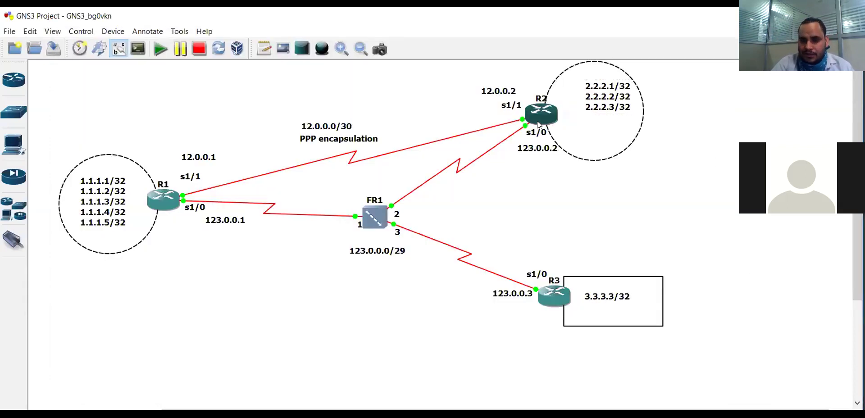
Show R2's IP routing table, highlight the 1.0.0.0 EIGRP routes and exit the listing
key(alt+Tab)
click(408, 407)
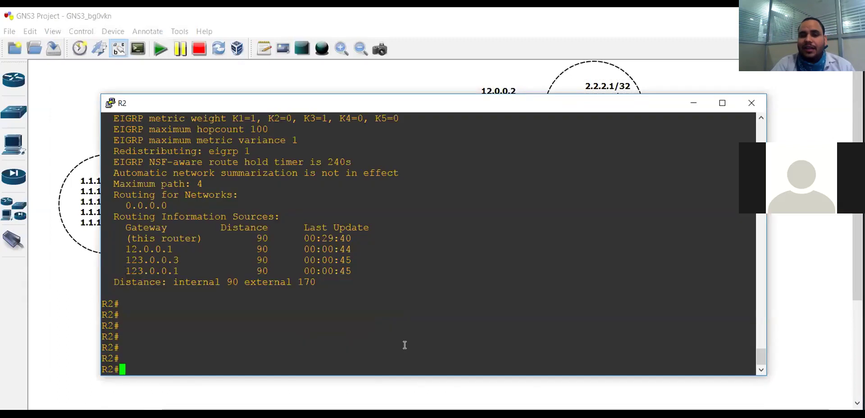
text(sh ip ro)
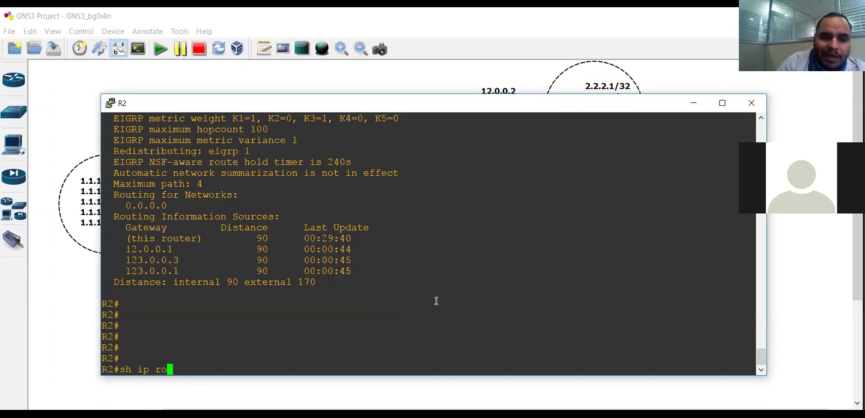
key(Return)
drag(115, 225, 259, 328)
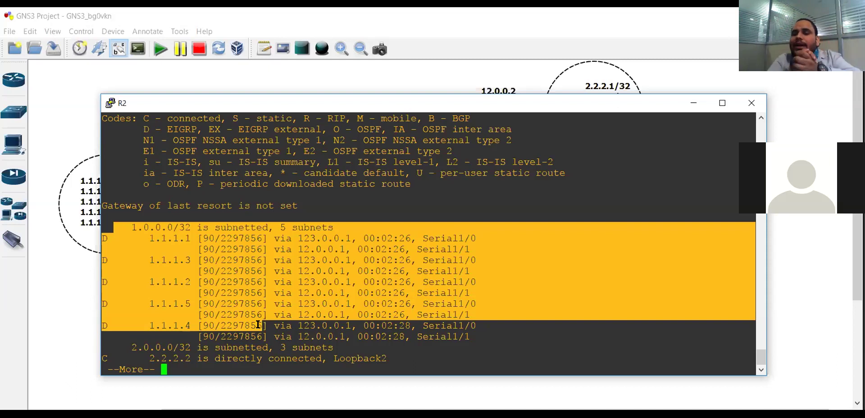
click(301, 287)
key(q)
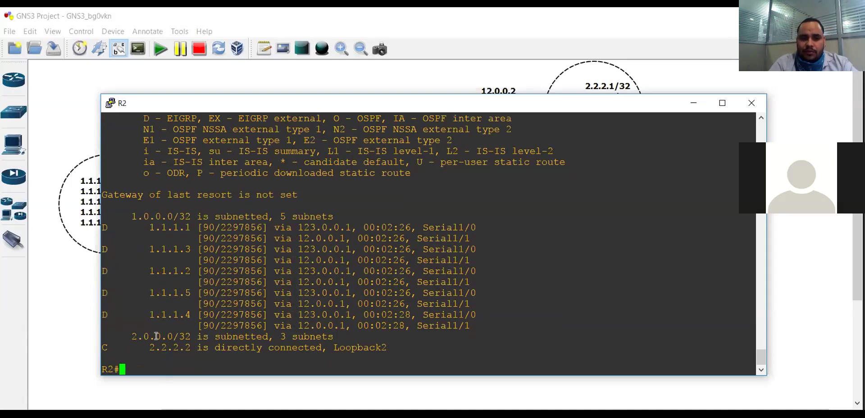
Return to R1's console, finish the routing table listing and enter global configuration mode from the terminal
key(alt+Tab)
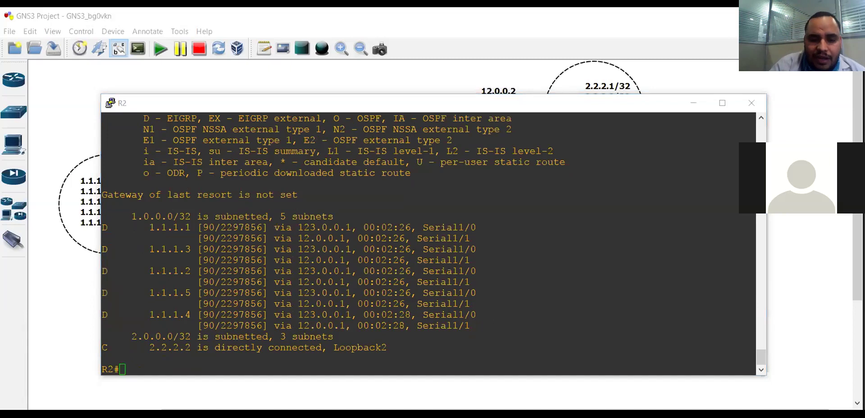
key(alt+Tab)
key(Return)
key(Return)
key(Return)
key(Return)
key(Return)
key(Return)
key(Return)
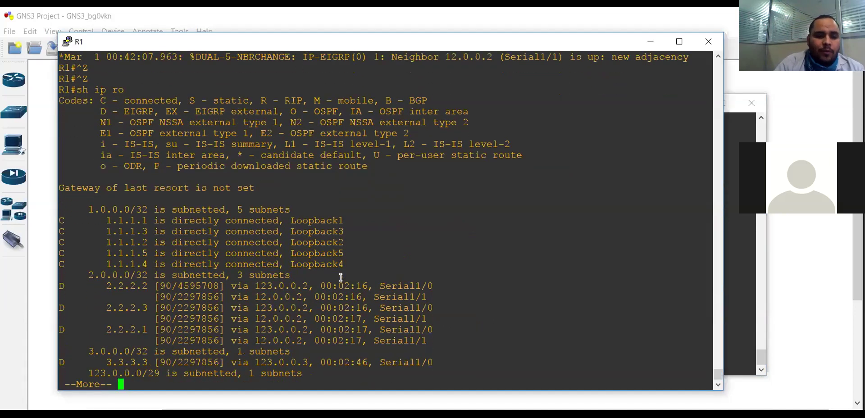
text(conf)
key(Return)
key(Return)
key(Return)
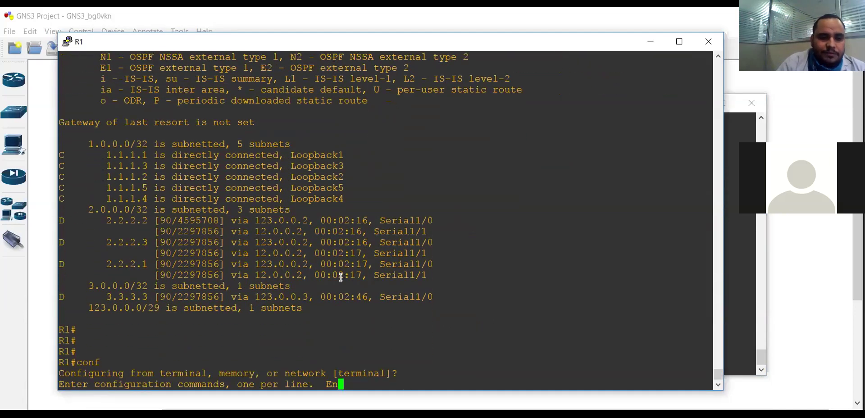
Enter the router configuration mode for EIGRP 1 on R1
text(rou)
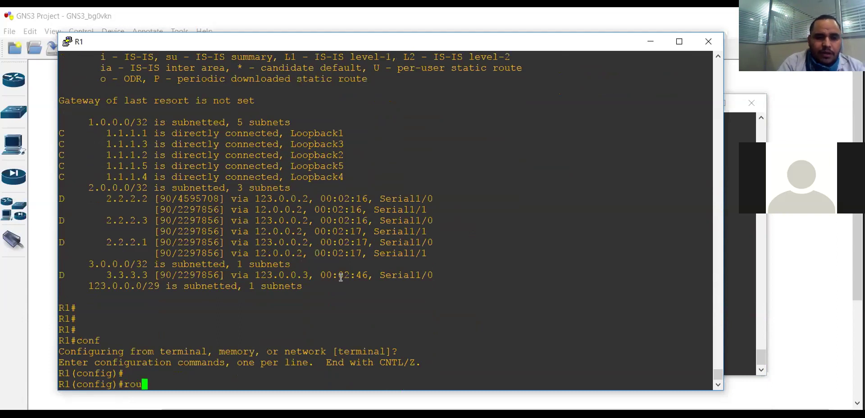
key(Tab)
text(tee)
key(Tab)
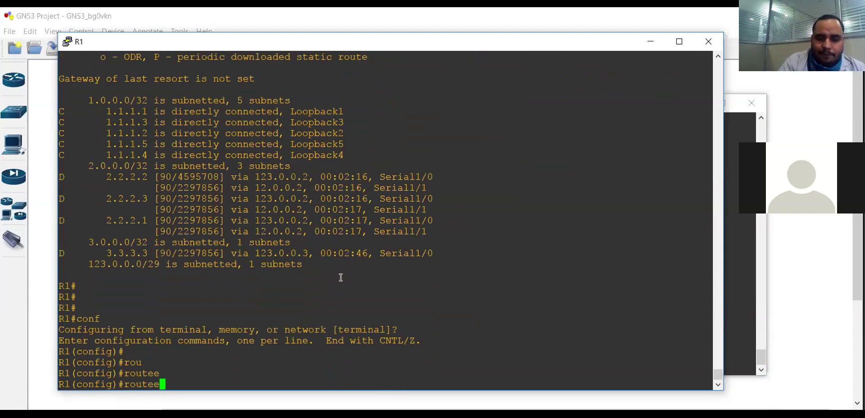
key(BackSpace)
text(r)
key(Tab)
text(e)
key(Tab)
text(igrp 1)
key(Return)
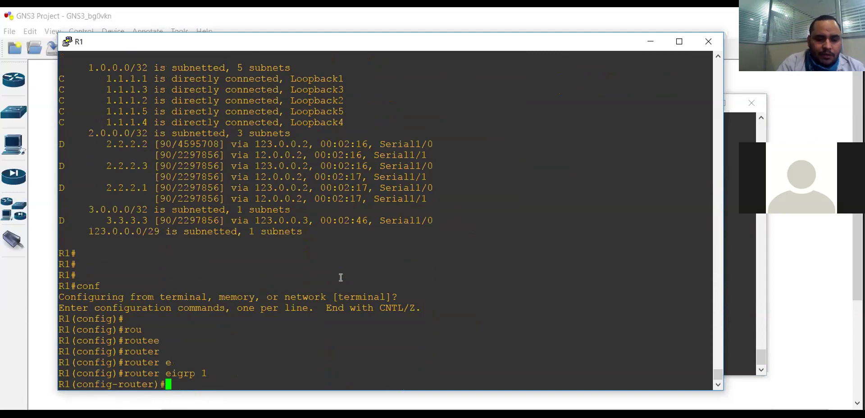
List the available EIGRP stub options on R1 and enable eigrp stub without any option
text(ei)
key(Tab)
text(st)
key(Tab)
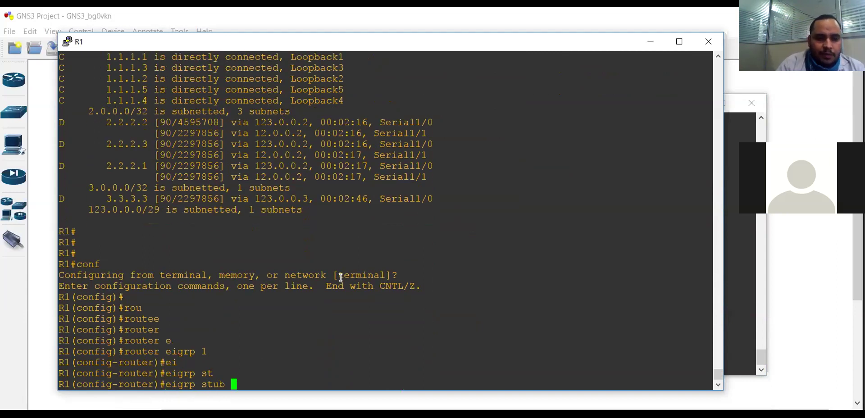
text(?)
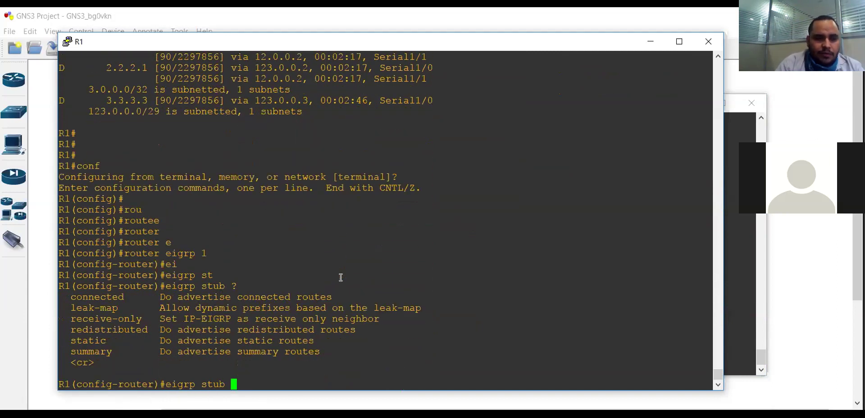
key(Return)
Configure R1 with eigrp stub receive-only and exit to privileged mode
key(Up)
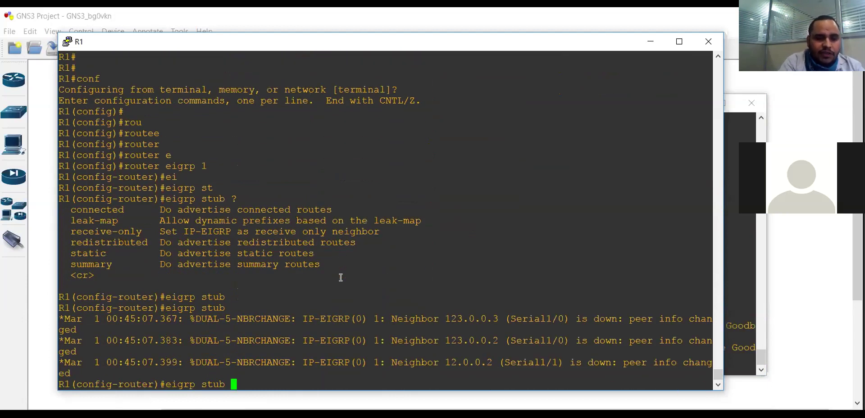
text(re)
key(Tab)
key(Tab)
text(c)
key(Tab)
key(Tab)
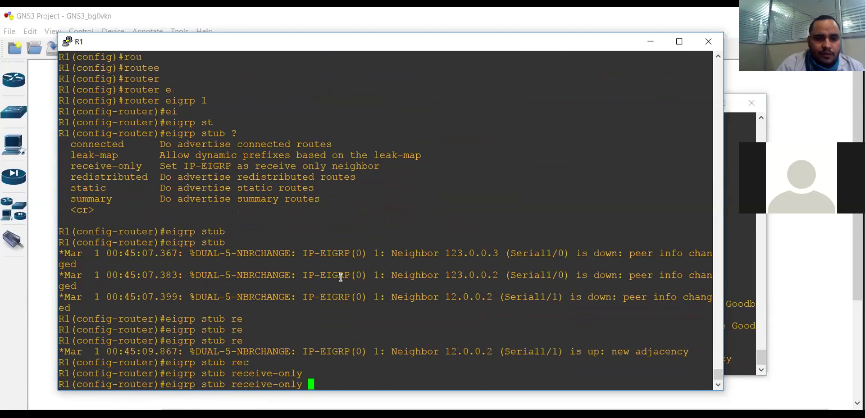
key(Return)
key(Return)
key(Return)
key(Return)
key(Return)
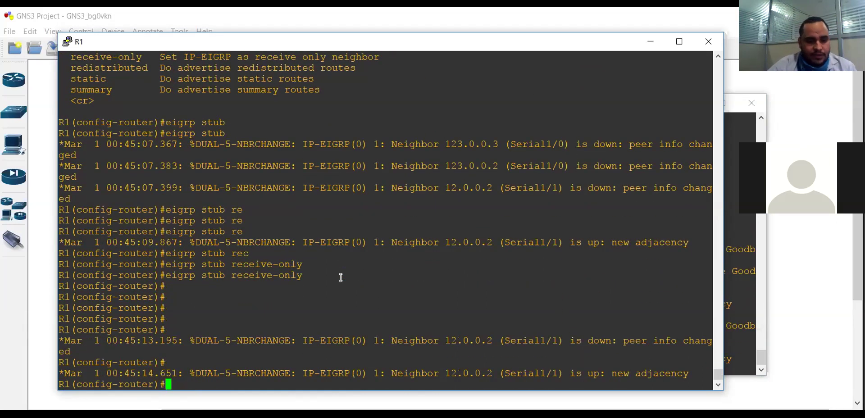
key(ctrl+z)
key(ctrl+z)
key(ctrl+z)
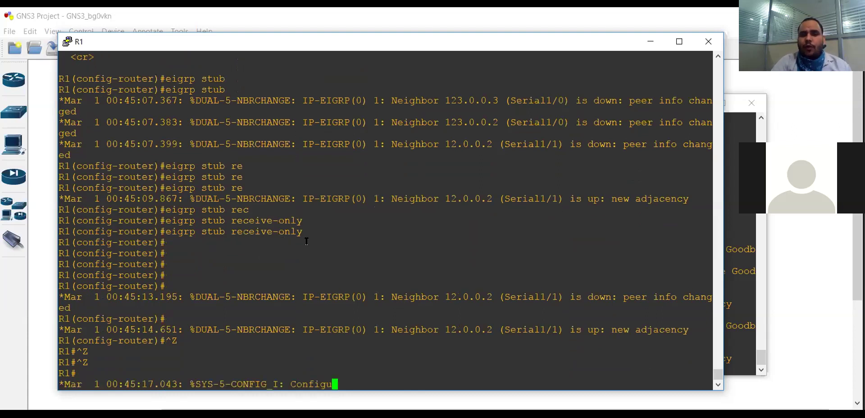
Re-enter R1's EIGRP 1 configuration and list the options of the eigrp stub command again
text(conf)
key(Return)
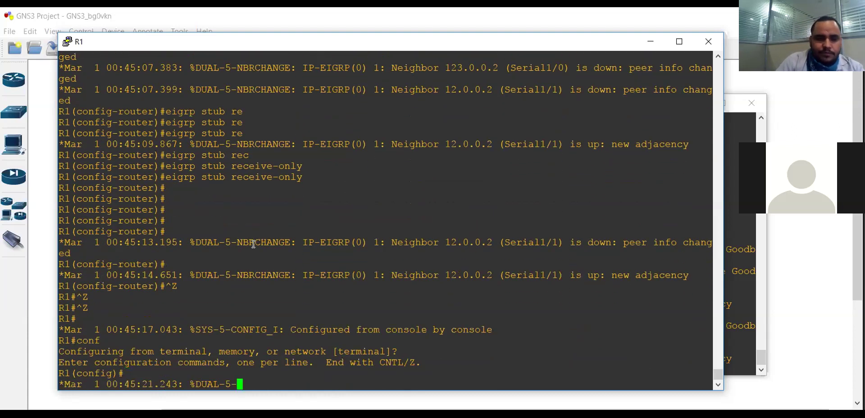
text(eigrp stub)
key(Up)
key(Return)
key(Up)
key(Up)
key(BackSpace)
key(BackSpace)
key(BackSpace)
key(BackSpace)
key(BackSpace)
key(BackSpace)
key(BackSpace)
key(BackSpace)
key(BackSpace)
key(BackSpace)
key(BackSpace)
key(BackSpace)
key(BackSpace)
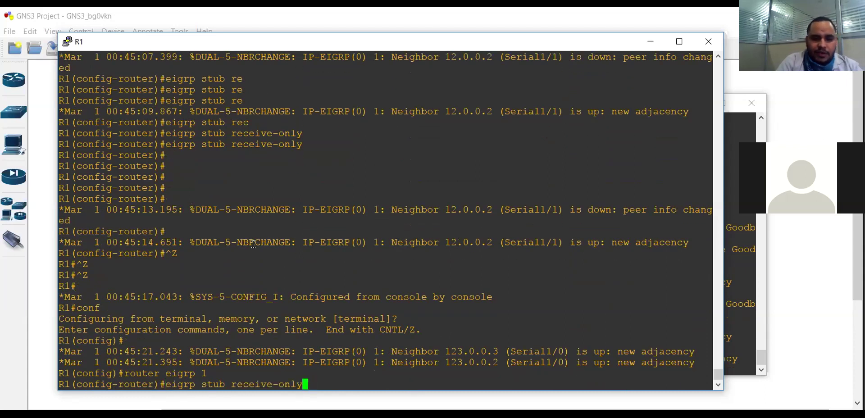
text(?)
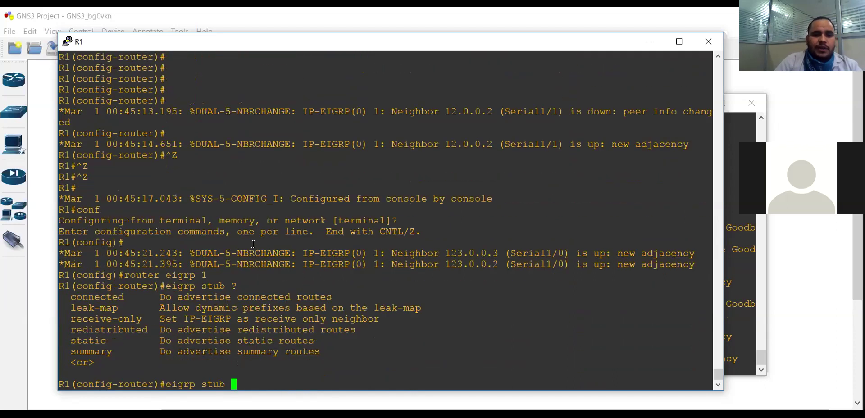
Highlight the connected, leak-map, redistributed and receive-only entries in the stub options list to review what each advertises
drag(73, 297, 314, 296)
click(85, 297)
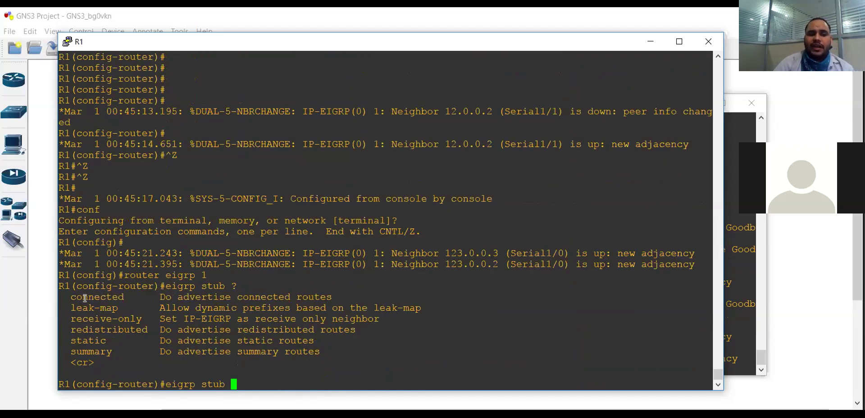
drag(68, 305, 219, 309)
drag(71, 329, 142, 330)
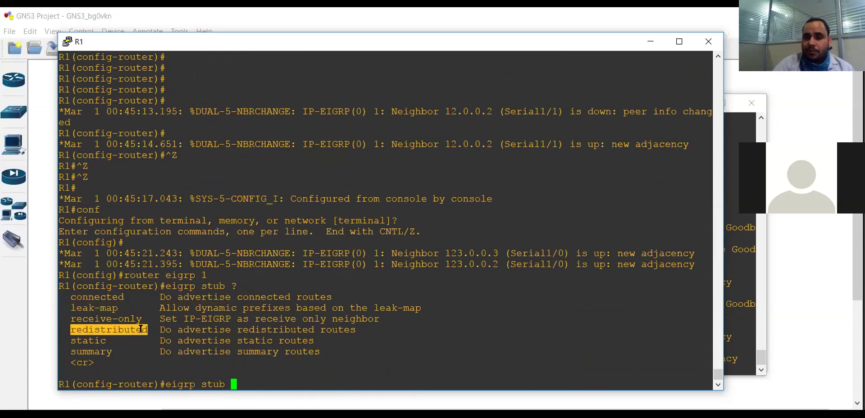
click(200, 330)
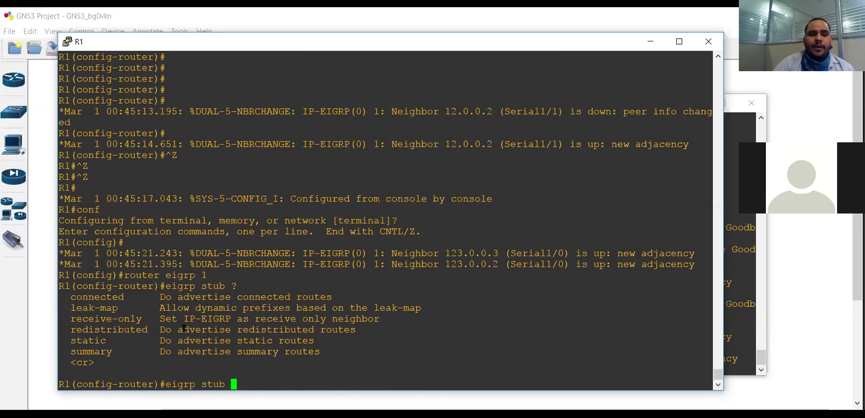
drag(65, 321, 171, 320)
click(264, 305)
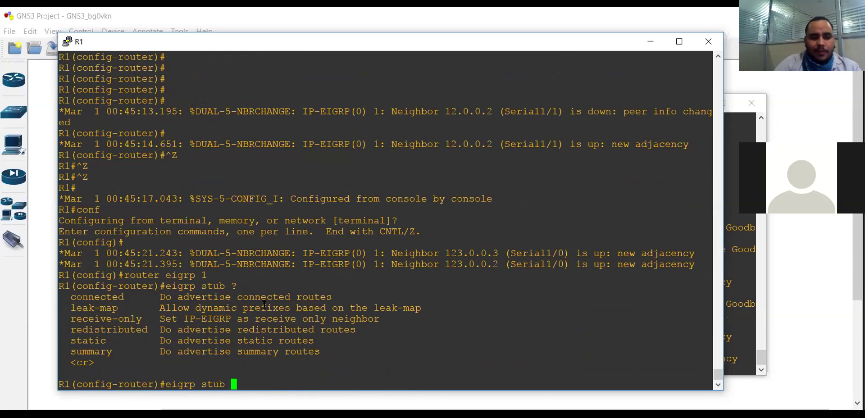
Apply eigrp stub without any option on R1 and exit to privileged mode
key(ctrl+z)
key(ctrl+z)
key(ctrl+z)
key(ctrl+z)
Show R1's IP routing table with sh ip ro
text(sh ip)
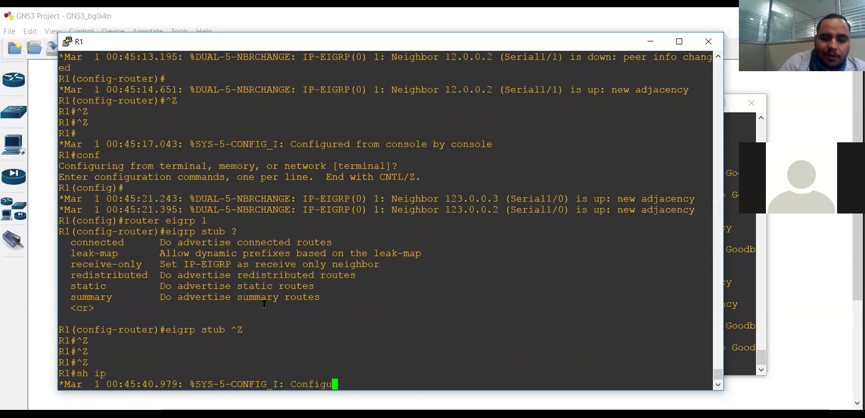
text( ro)
key(Return)
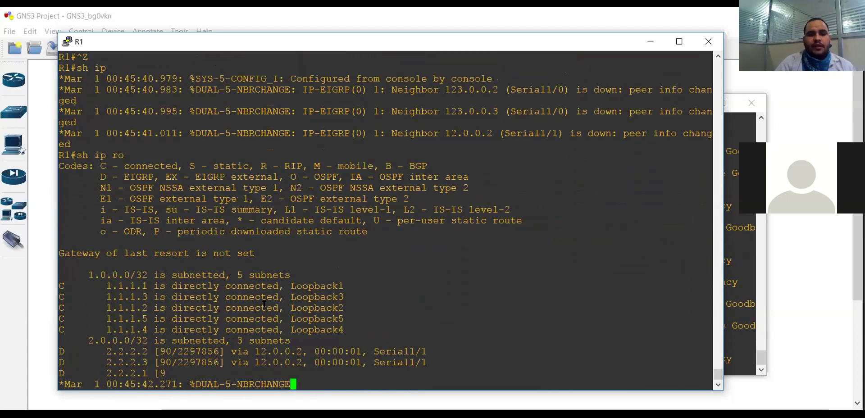
key(Return)
key(Return)
key(Return)
Repeat R1's IP routing table listing through to its end and highlight the listed routes
text(sh ip ro)
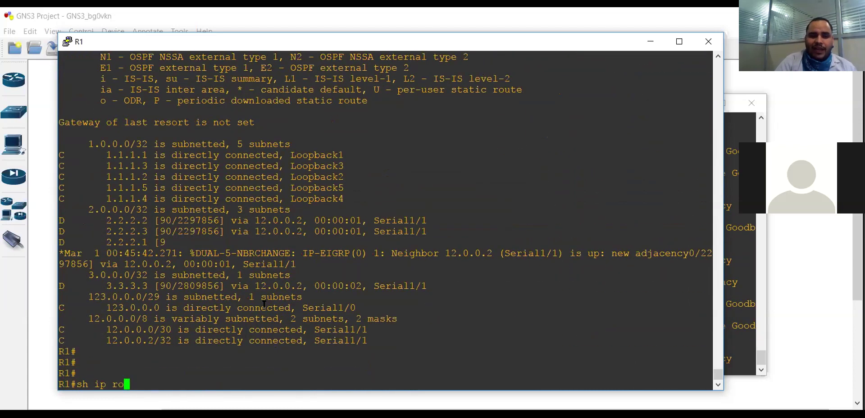
key(Return)
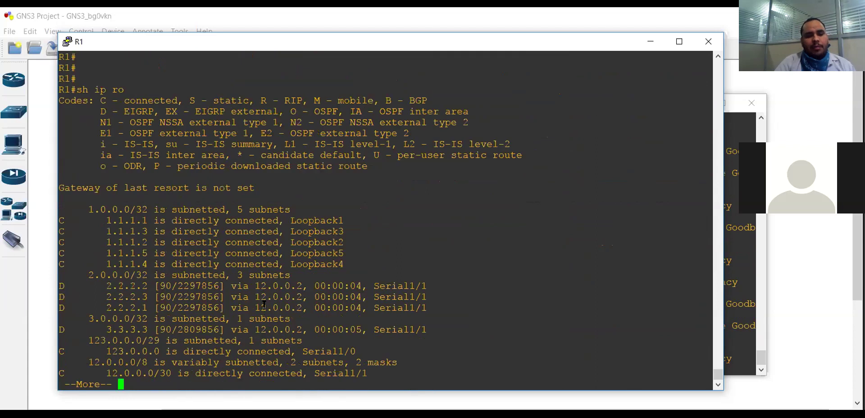
key(Return)
key(Return)
key(Return)
key(Return)
key(Return)
drag(92, 218, 230, 318)
click(417, 375)
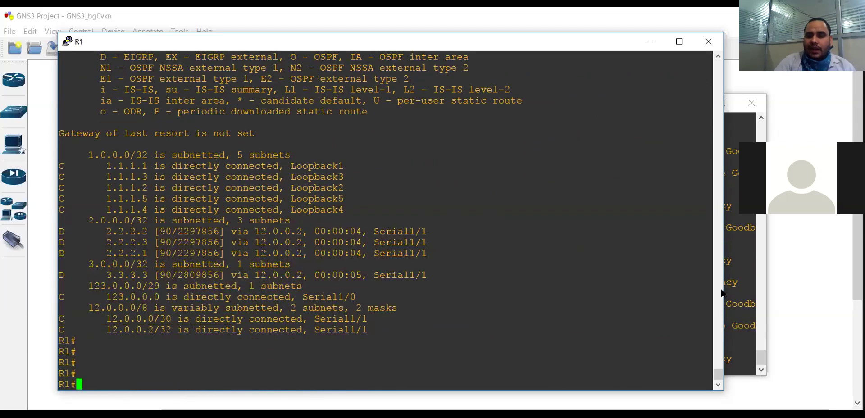
Switch to R2's console, show its IP routing table and highlight the 1.0.0.0 EIGRP routes
click(733, 284)
text(sh ip ro)
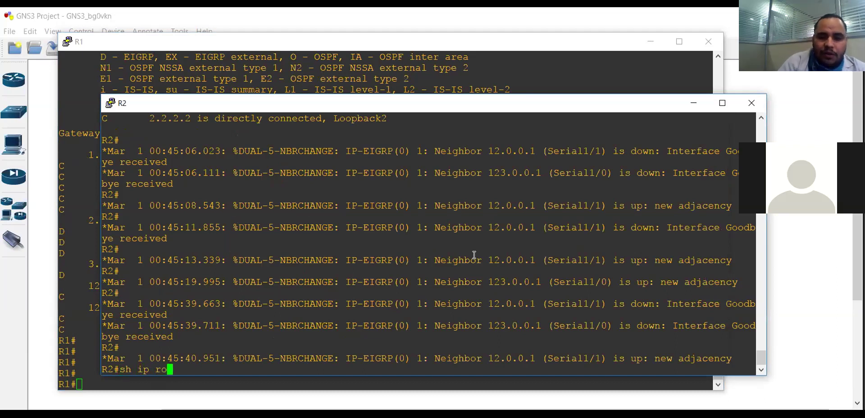
key(Return)
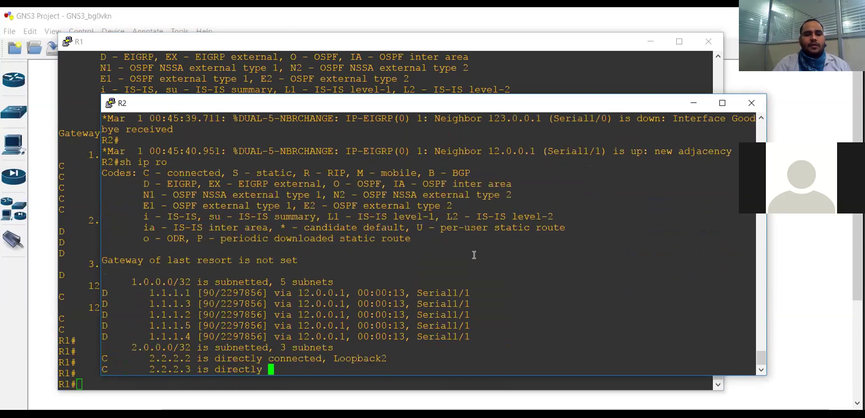
key(Return)
key(Return)
key(Return)
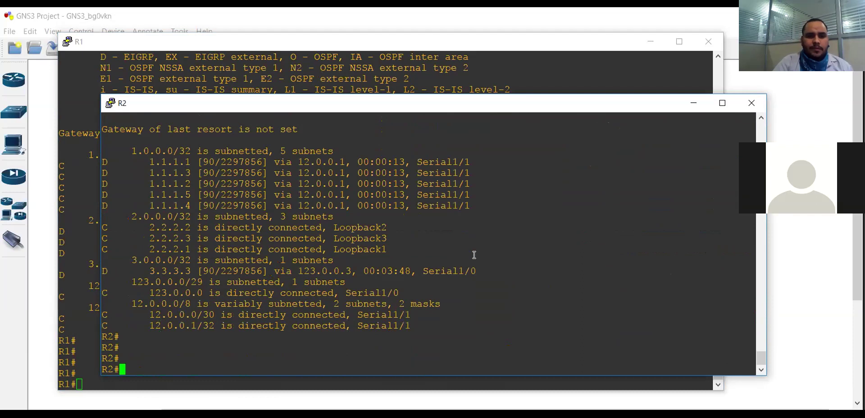
drag(251, 163, 404, 206)
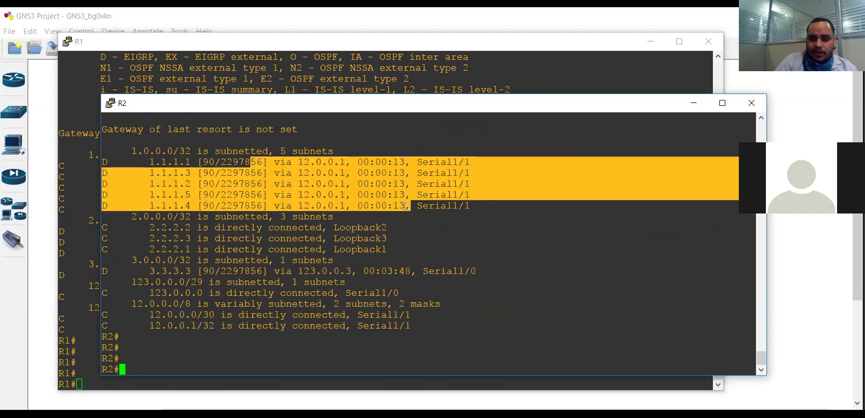
Show R2's IP routing table once more and page through it to a fresh prompt
text(sh ip ro)
key(Return)
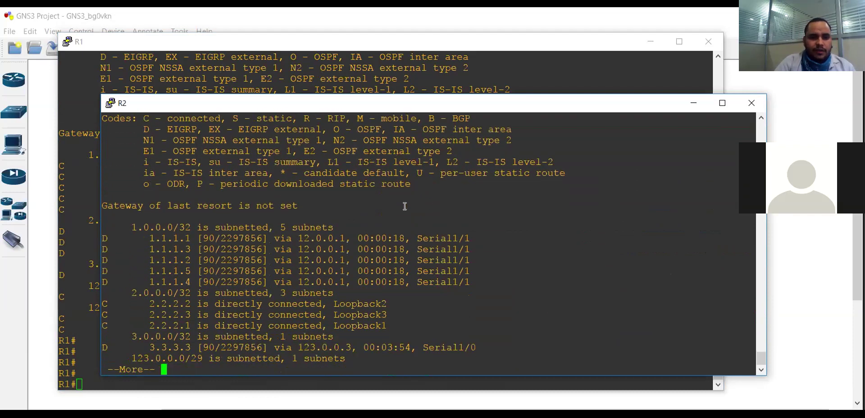
key(Return)
key(Return)
key(Return)
key(Return)
key(Return)
key(Return)
key(Return)
key(Return)
key(Return)
key(Return)
key(Return)
key(Return)
key(Return)
key(Return)
key(Return)
key(Return)
key(Return)
key(Return)
key(Return)
key(Return)
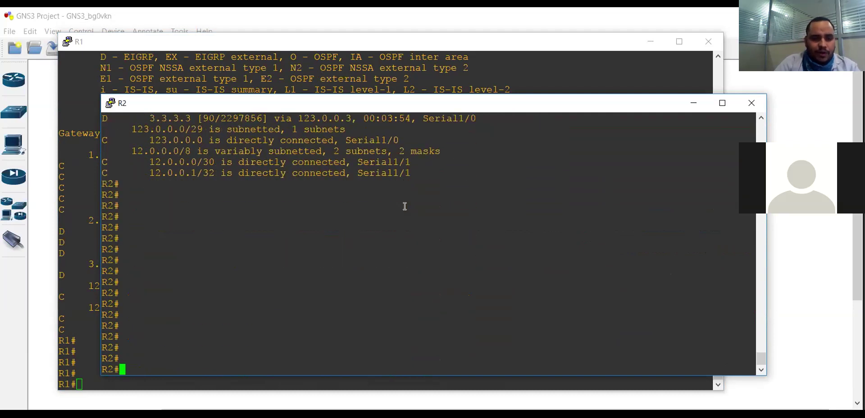
key(Return)
key(Return)
Return to R1's EIGRP 1 configuration, remove the eigrp stub setting and enable plain eigrp stub again
click(83, 206)
text(conf)
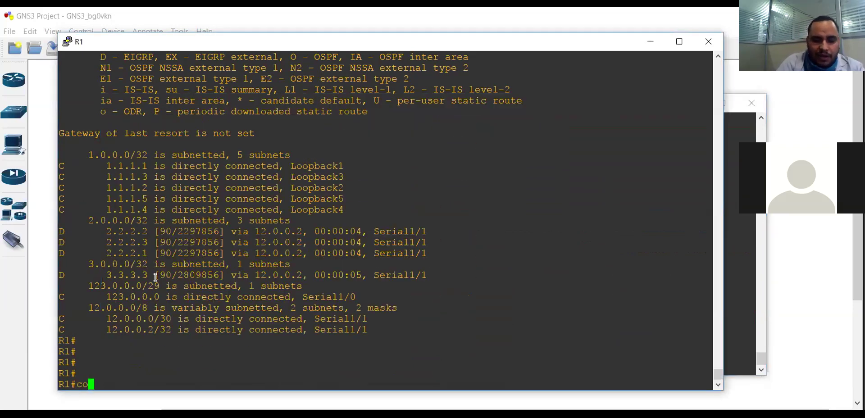
key(Return)
key(Return)
text(eigrp stub)
key(ctrl+a)
text(router eigrp 1)
key(ctrl+k)
key(Return)
key(ctrl+y)
key(ctrl+a)
text(no)
key(Return)
text(eigrp stub)
key(Return)
Negate eigrp stub receive-only on R1, reapply eigrp stub receive-only and exit to privileged mode
text(eigrp stub receive-only)
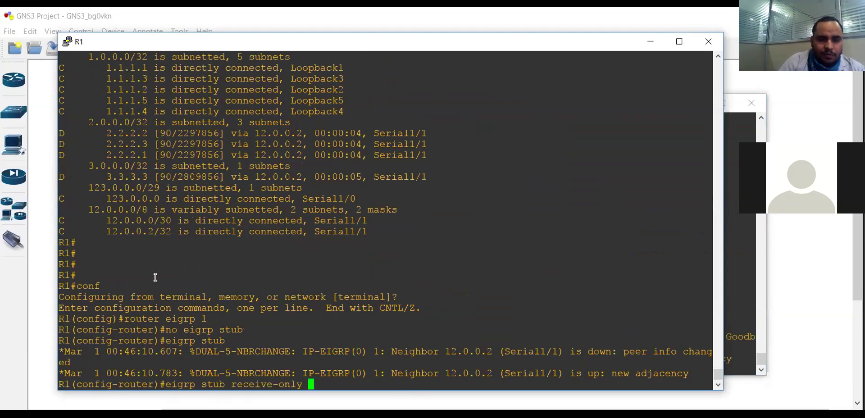
key(ctrl+a)
text(no)
key(Return)
key(Up)
key(ctrl+a)
key(Right)
key(Right)
key(Right)
key(BackSpace)
key(BackSpace)
key(BackSpace)
key(Return)
key(Return)
key(Return)
key(Return)
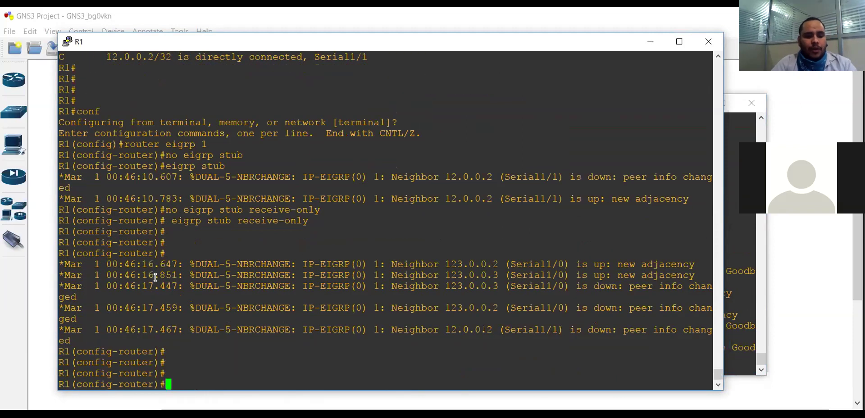
key(Return)
key(Return)
key(ctrl+z)
key(ctrl+z)
key(ctrl+z)
key(ctrl+z)
key(ctrl+z)
key(ctrl+z)
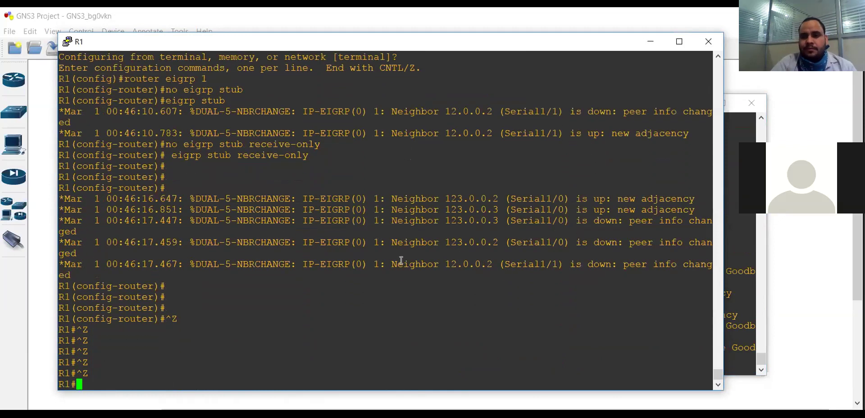
Clear all routes from R2's IP routing table with clear ip route *
click(734, 249)
text(clear ip route *)
key(Return)
key(Return)
key(Return)
key(Return)
key(Return)
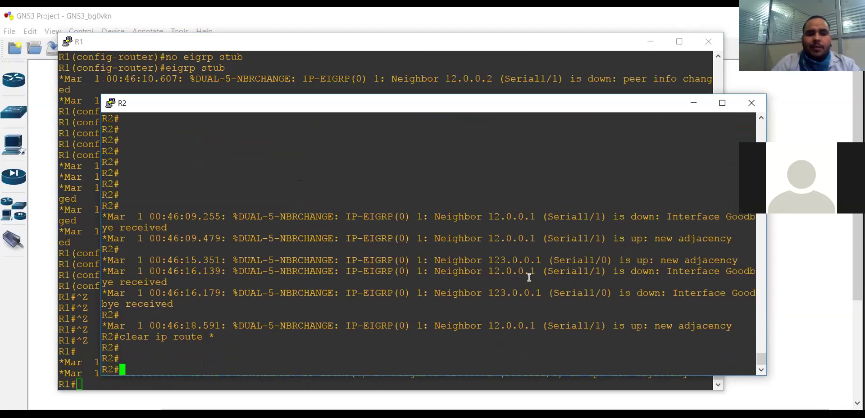
Repeat clear ip route * twice on R2 and advance to a fresh prompt
key(Up)
key(Return)
key(Up)
key(Return)
key(Return)
key(Return)
key(Return)
key(Return)
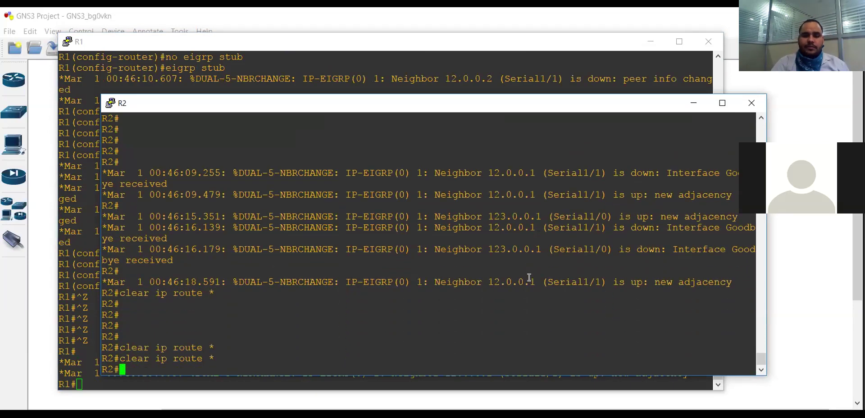
Show R2's IP routing table with sh ip ro and continue to a fresh prompt
text(sh ip ro)
key(Return)
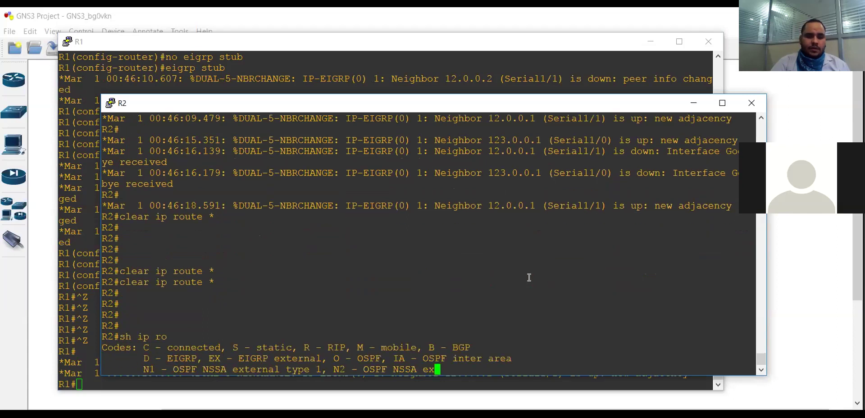
key(Return)
key(Return)
key(Return)
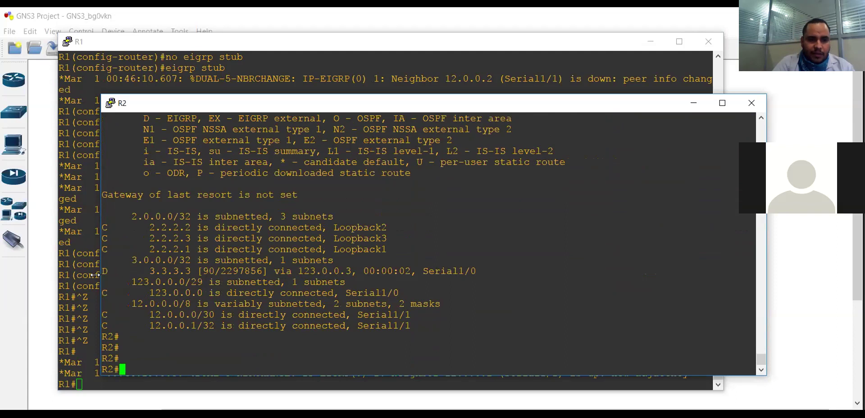
Enter configuration mode on R1, list the command history with do sh his and examine the latest EIGRP stub commands
click(80, 270)
text(conf)
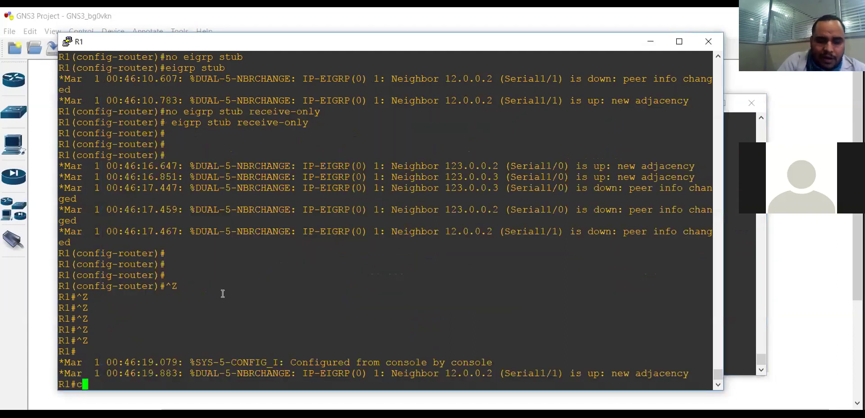
key(Return)
key(Return)
text(do sh his)
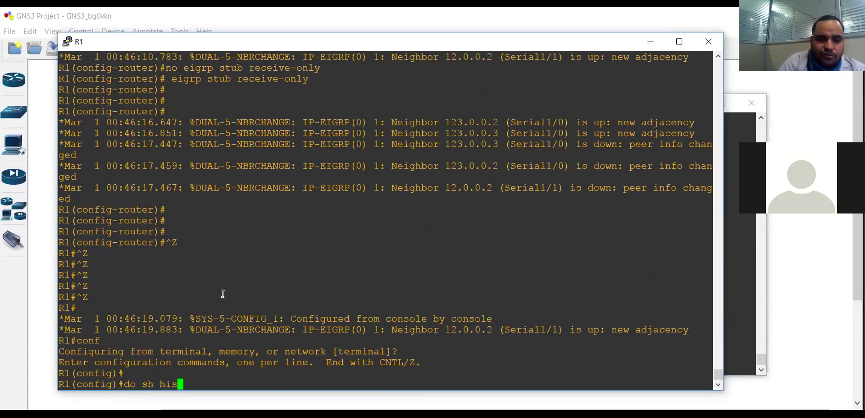
key(Return)
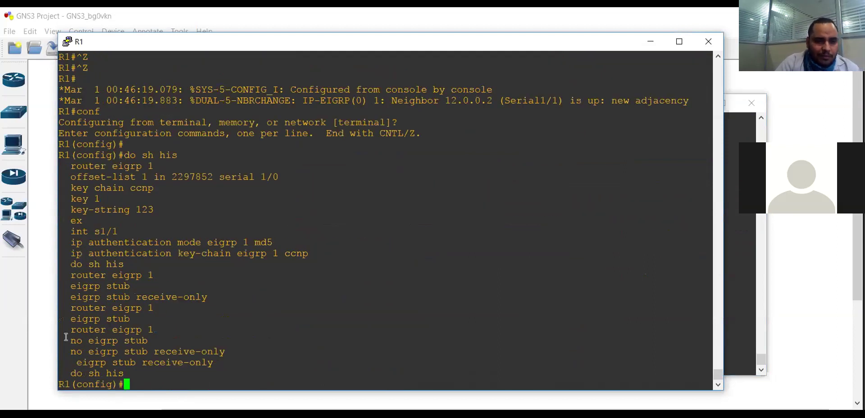
drag(62, 326, 232, 365)
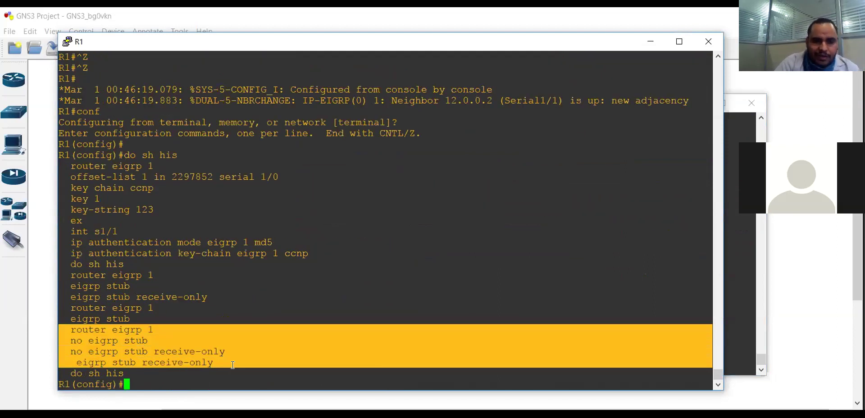
click(181, 358)
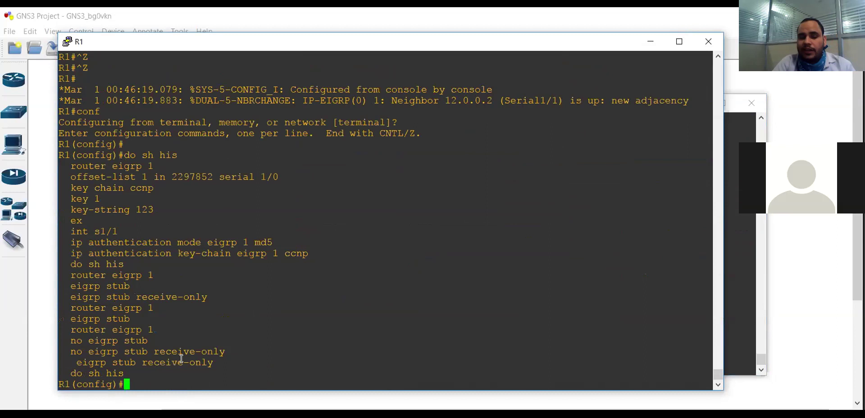
Show R1's IP routing table with do sh ip ro and highlight the routes learned through EIGRP
text(do sh ip ro)
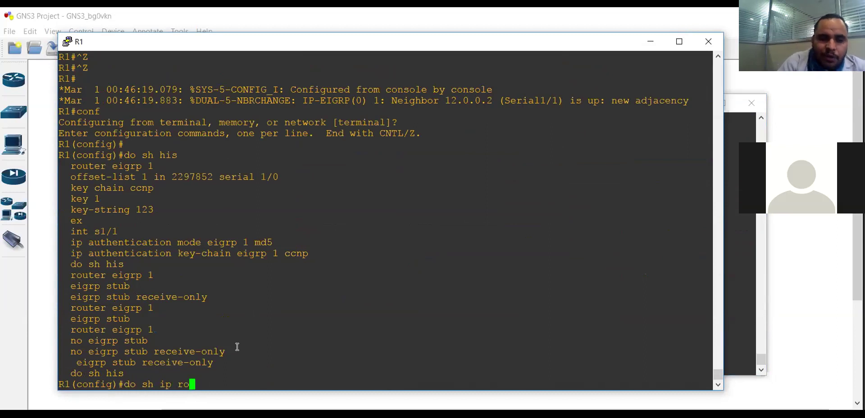
key(Return)
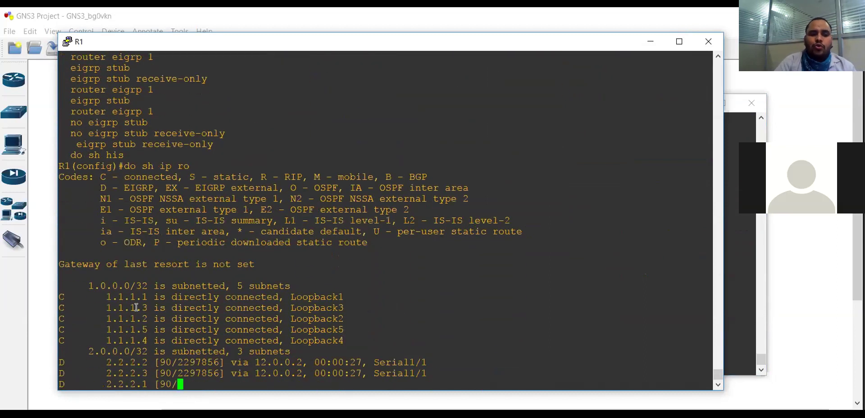
drag(84, 297, 176, 357)
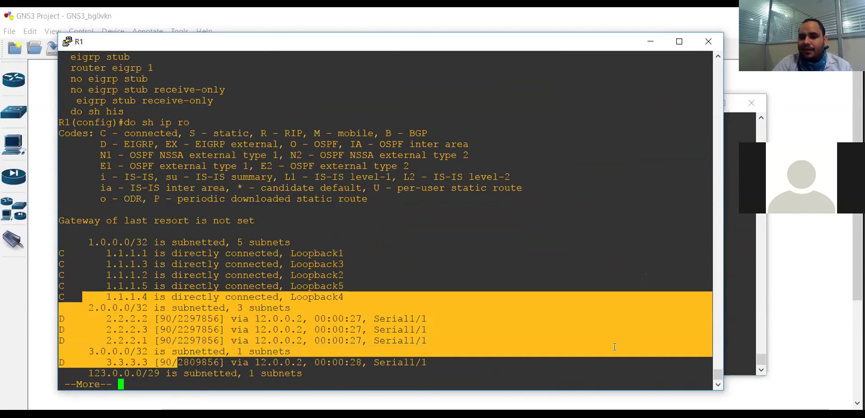
Return to R2's console and highlight its routing table entries to compare them with R1's, then clear the highlight
click(759, 292)
key(Return)
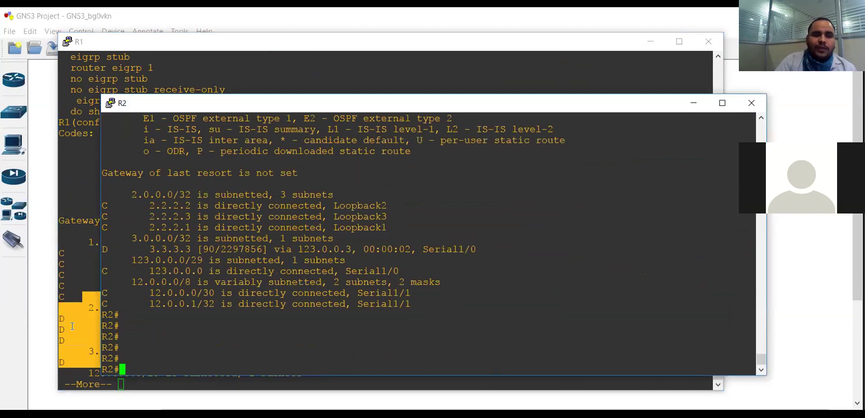
drag(120, 193, 398, 315)
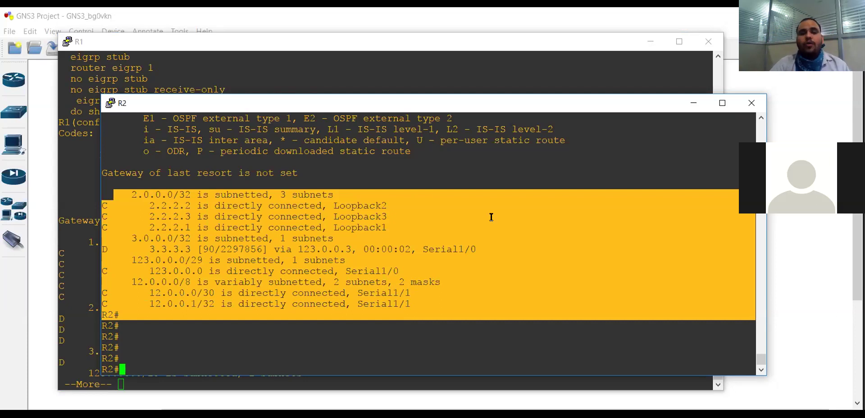
click(472, 280)
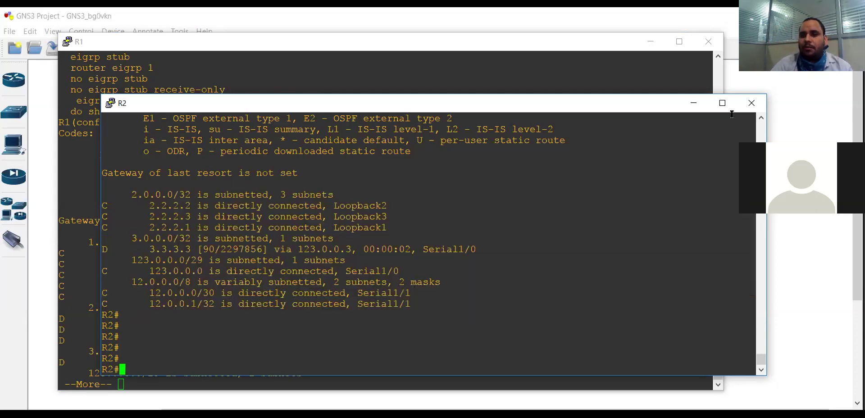
Close the R2 and R1 console windows to return to the network topology
click(750, 104)
click(705, 43)
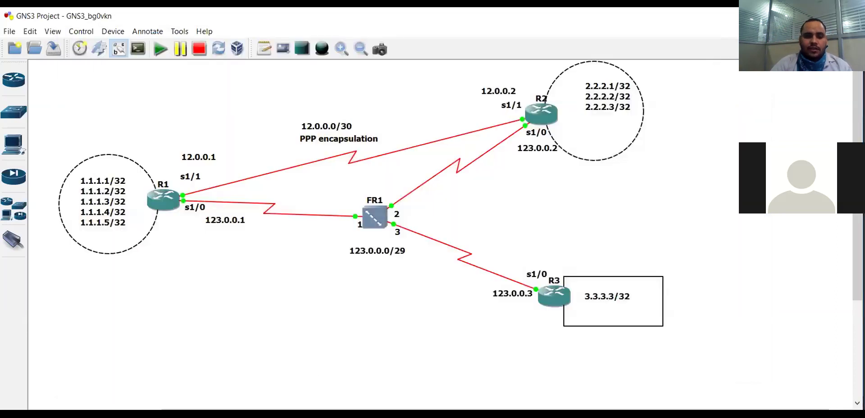